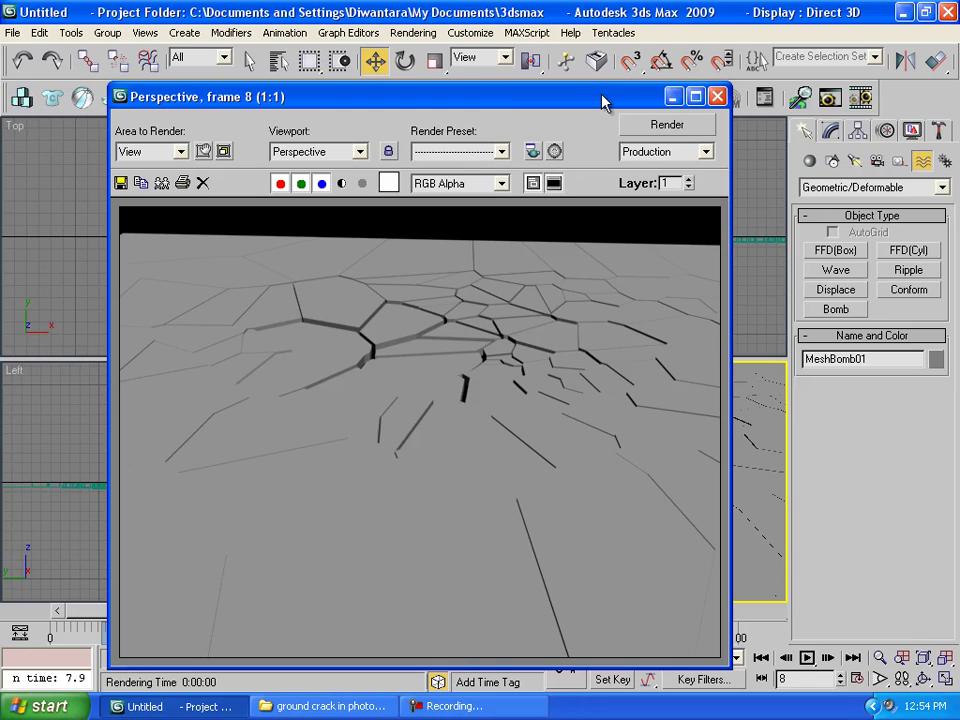
Close the rendered crack preview and reset the scene to an empty one
{"action": "left_click_drag", "start_coordinate": [599, 107], "coordinate": [675, 72]}
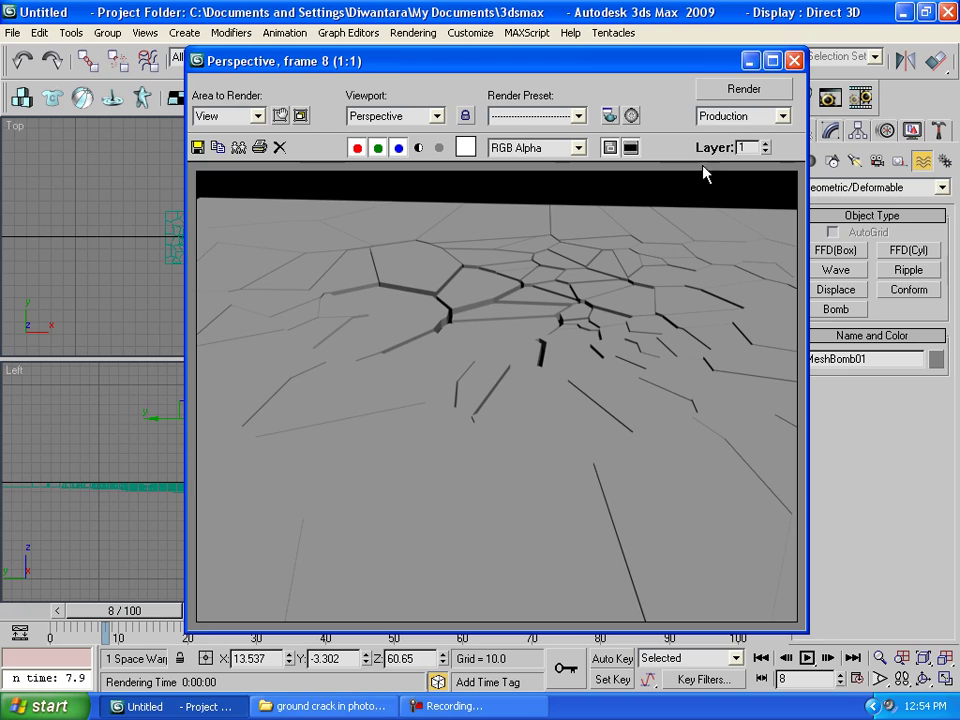
{"action": "left_click", "coordinate": [794, 61]}
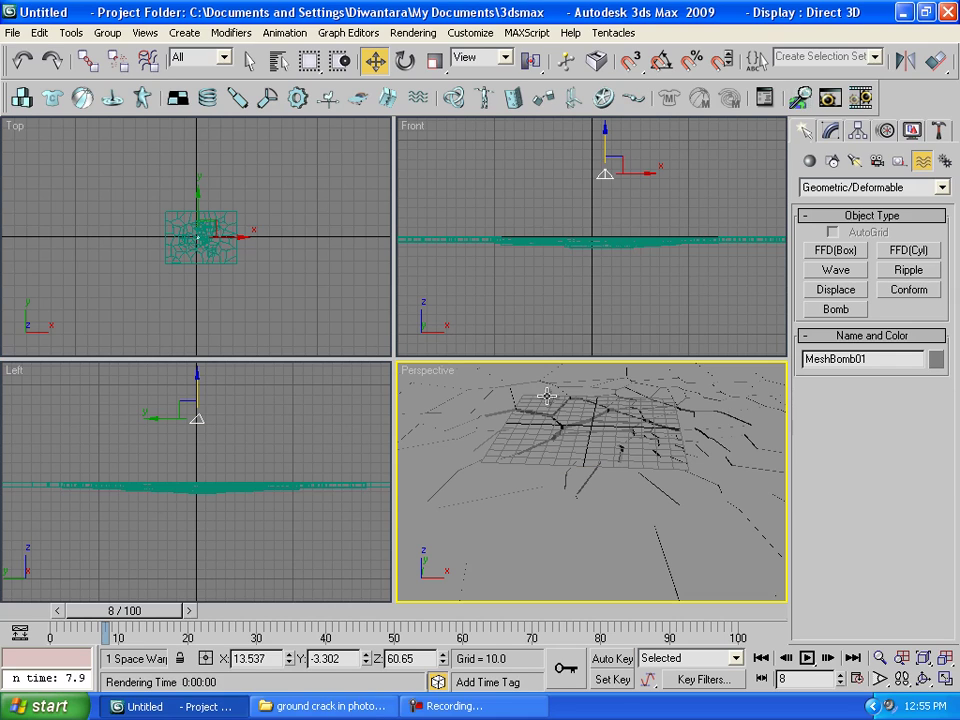
{"action": "left_click", "coordinate": [13, 32]}
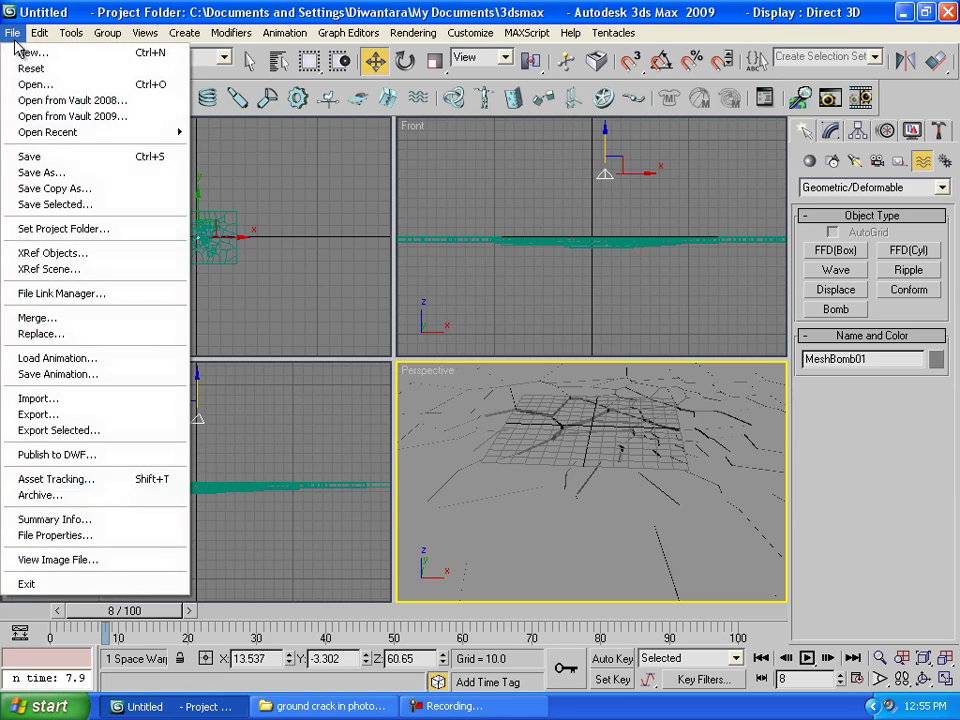
{"action": "left_click", "coordinate": [30, 83]}
{"action": "left_click", "coordinate": [500, 410]}
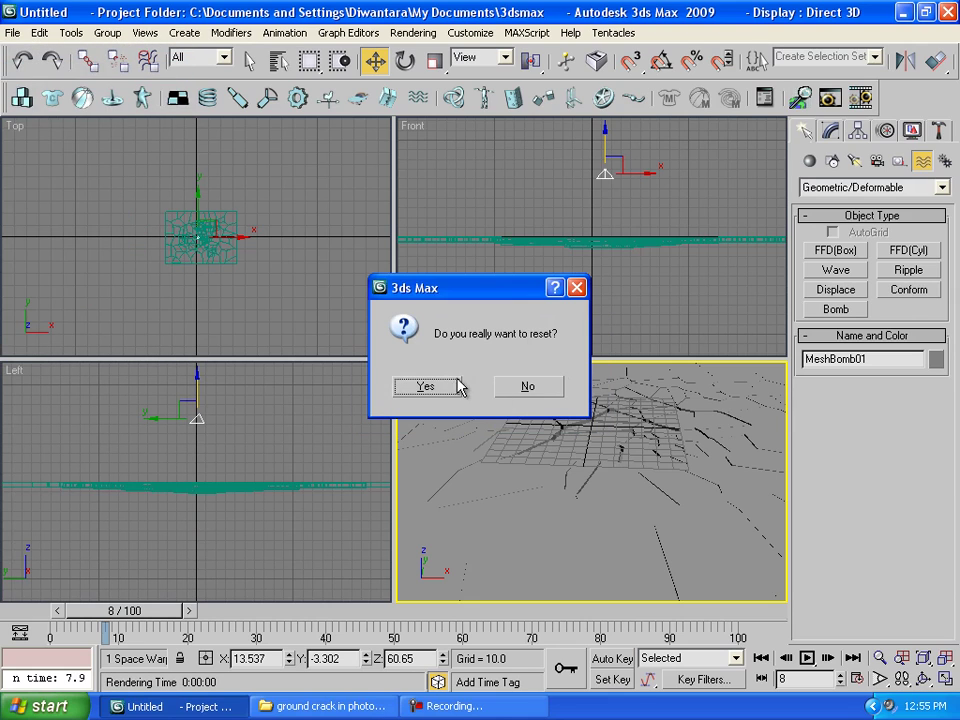
{"action": "left_click", "coordinate": [440, 388]}
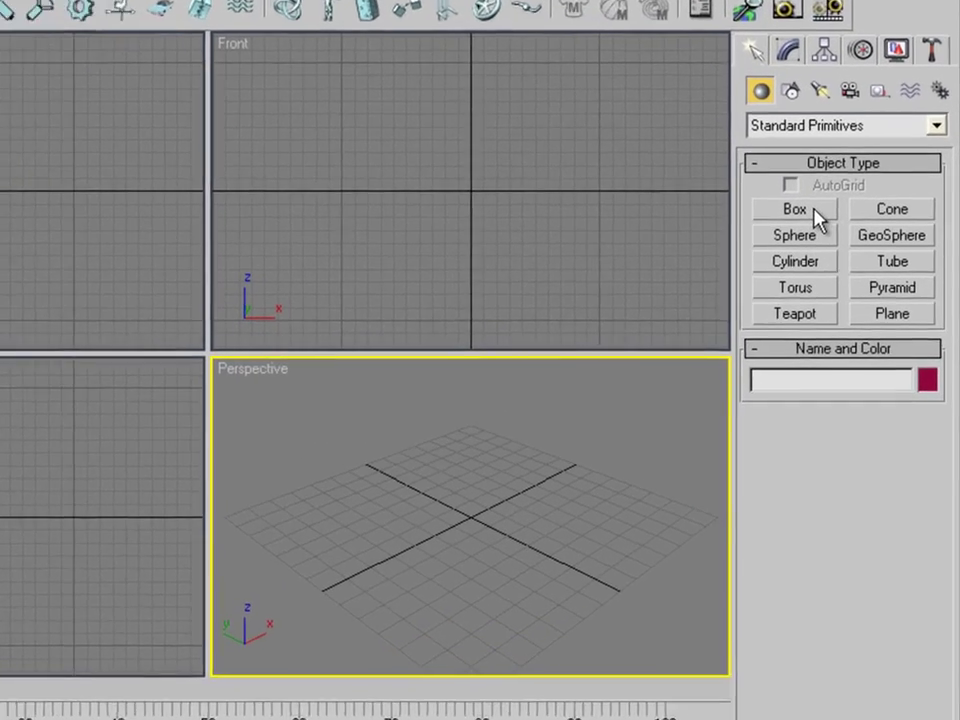
Draw a flat box in the Perspective view, about 137 by 137 units and 7.5 units high
{"action": "left_click", "coordinate": [848, 253]}
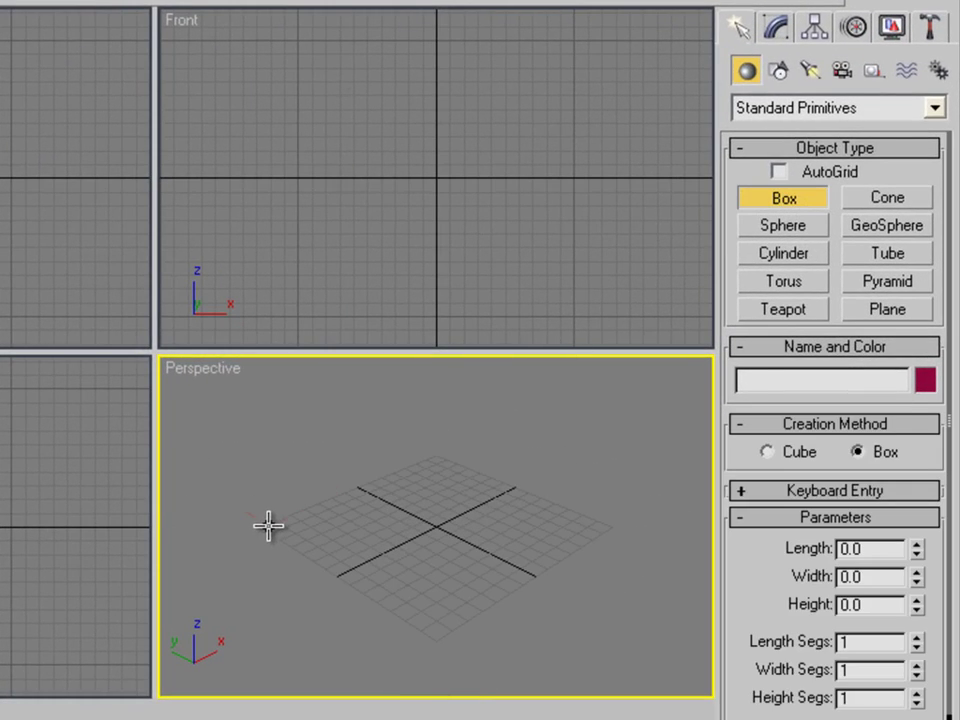
{"action": "left_click_drag", "start_coordinate": [268, 524], "coordinate": [611, 521]}
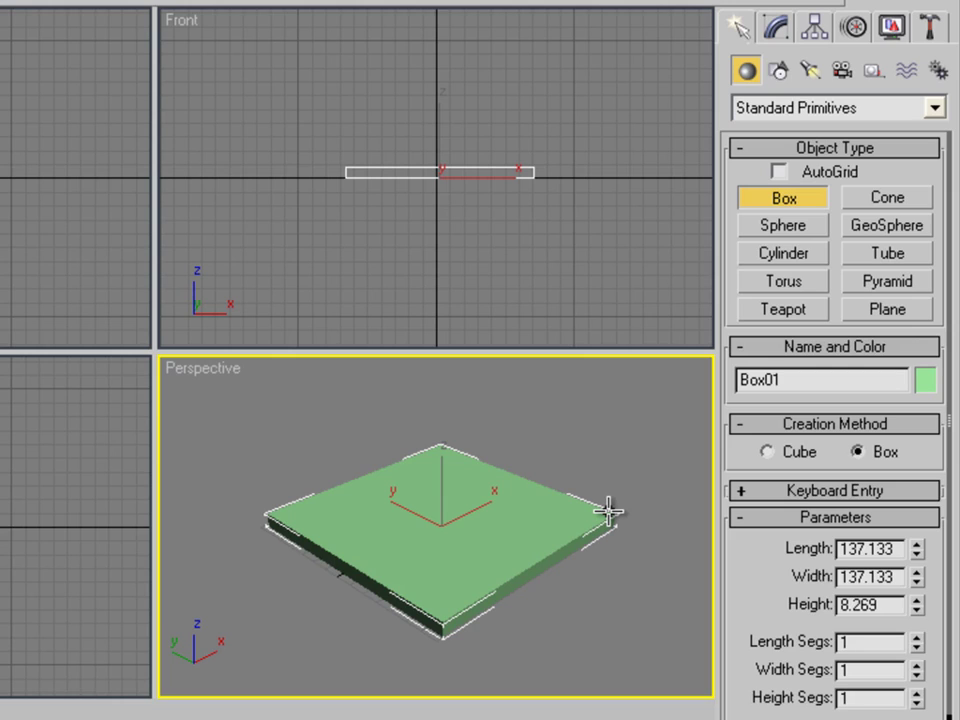
{"action": "left_click", "coordinate": [608, 512]}
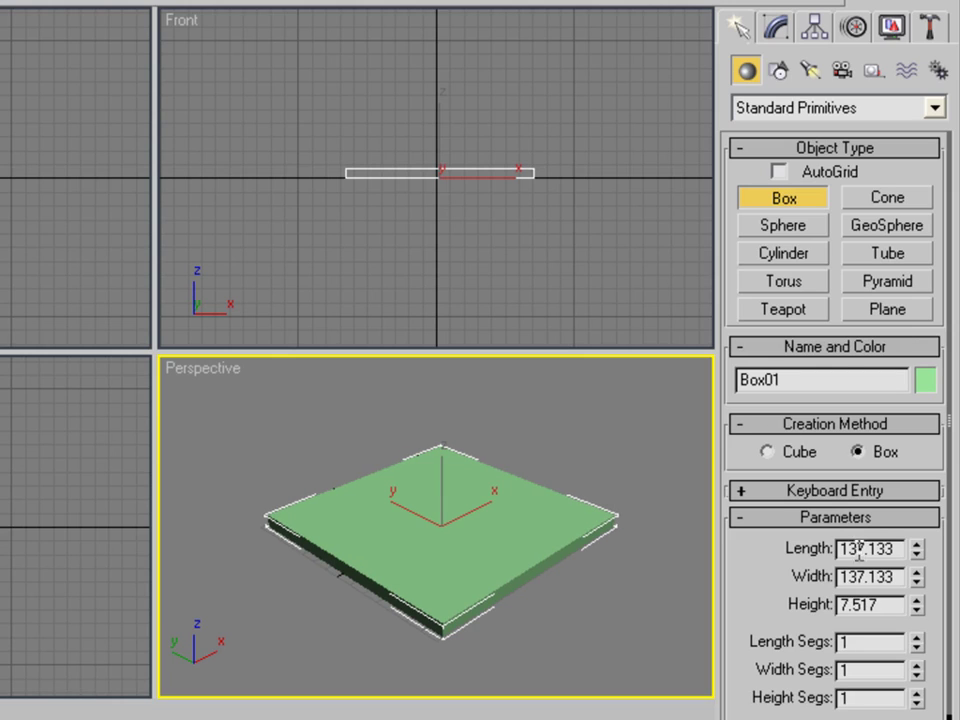
Enlarge the flat box to a length of about 1177 and a width of about 1005 units
{"action": "left_click_drag", "start_coordinate": [911, 549], "coordinate": [917, 250]}
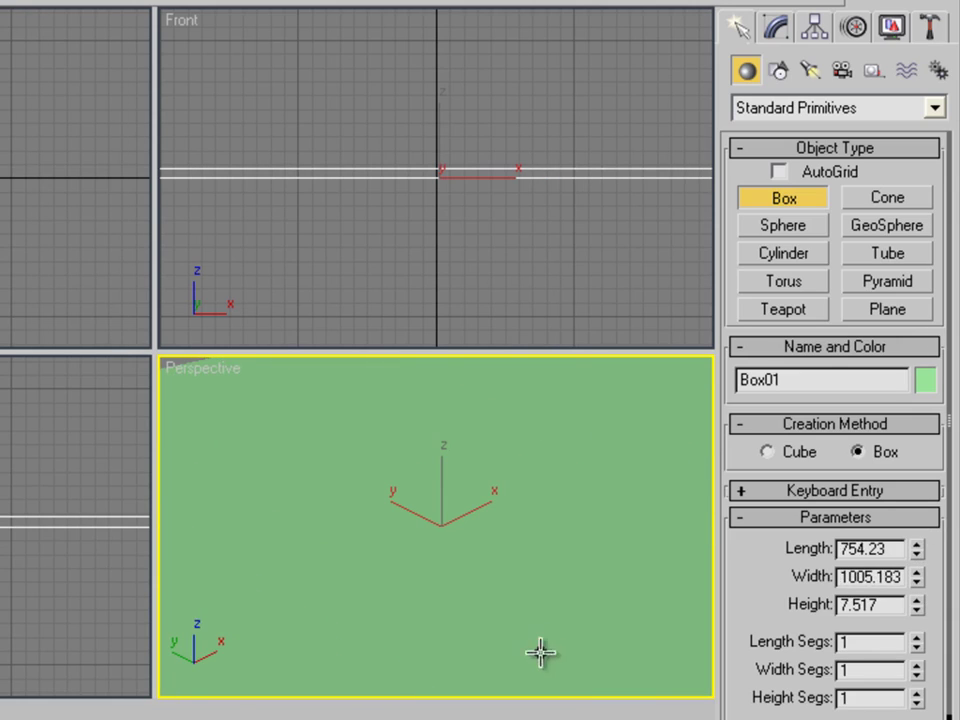
{"action": "scroll", "coordinate": [529, 606], "scroll_direction": "down", "scroll_amount": 4}
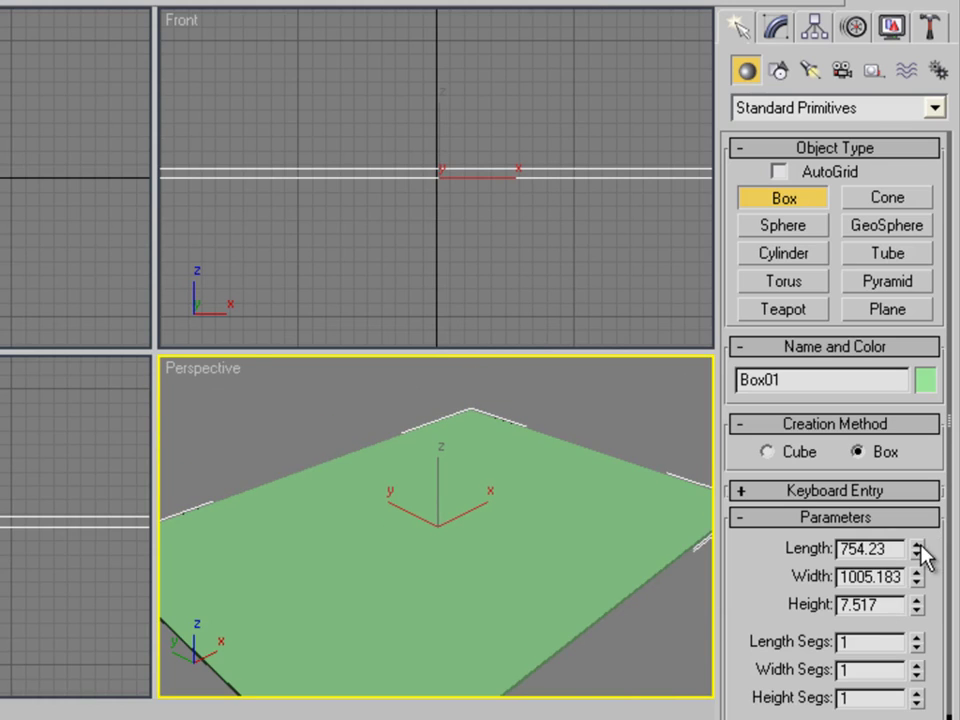
{"action": "mouse_move", "coordinate": [921, 553]}
{"action": "left_mouse_down"}
{"action": "mouse_move", "coordinate": [919, 466]}
{"action": "mouse_move", "coordinate": [902, 553]}
{"action": "left_mouse_up"}
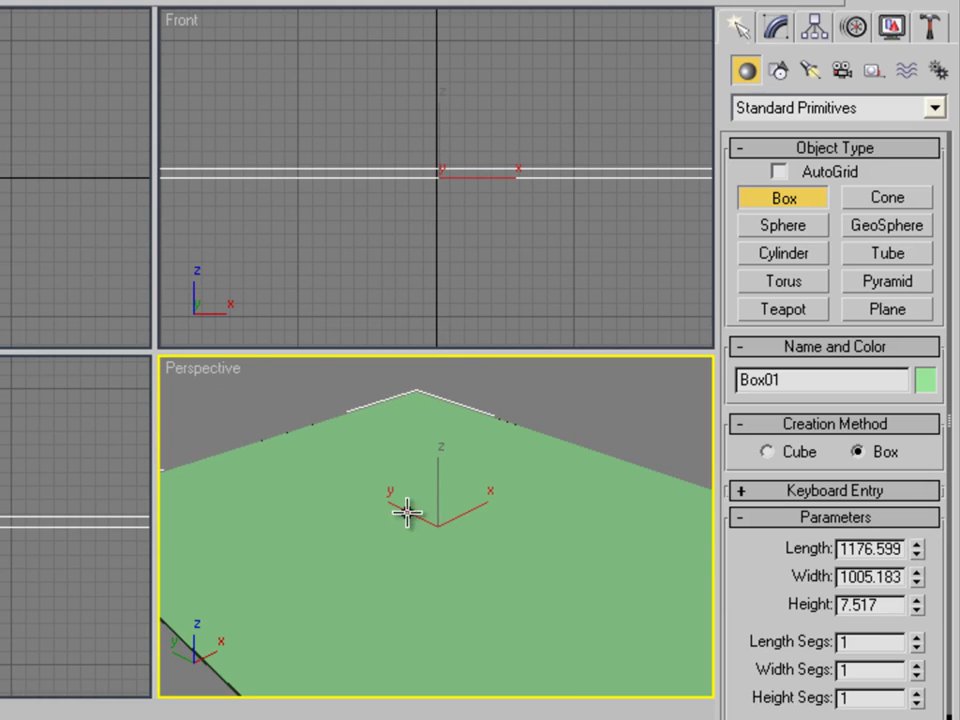
{"action": "scroll", "coordinate": [405, 510], "scroll_direction": "up", "scroll_amount": 2}
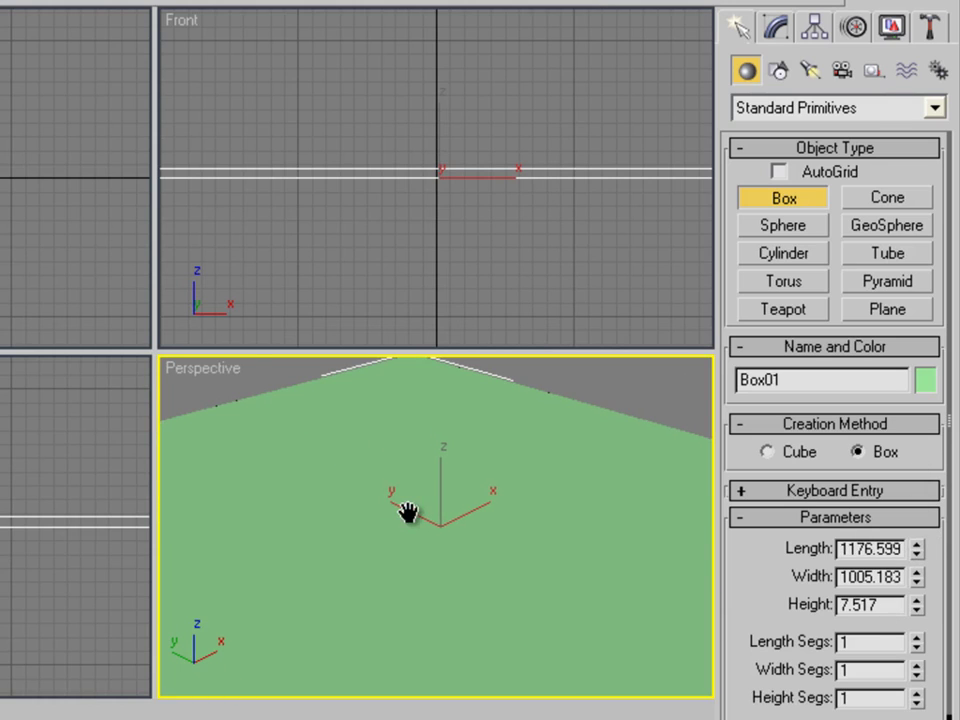
Open the RayFire Tool floater and add the box to its impact objects
{"action": "left_click", "coordinate": [935, 108]}
{"action": "left_click", "coordinate": [829, 376]}
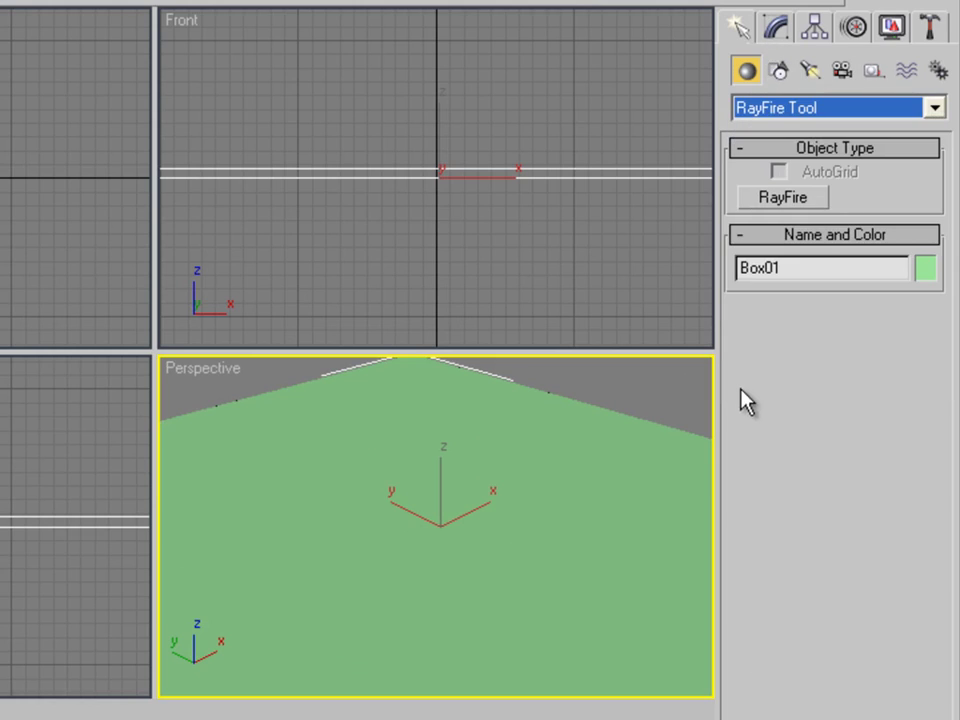
{"action": "left_click", "coordinate": [826, 200]}
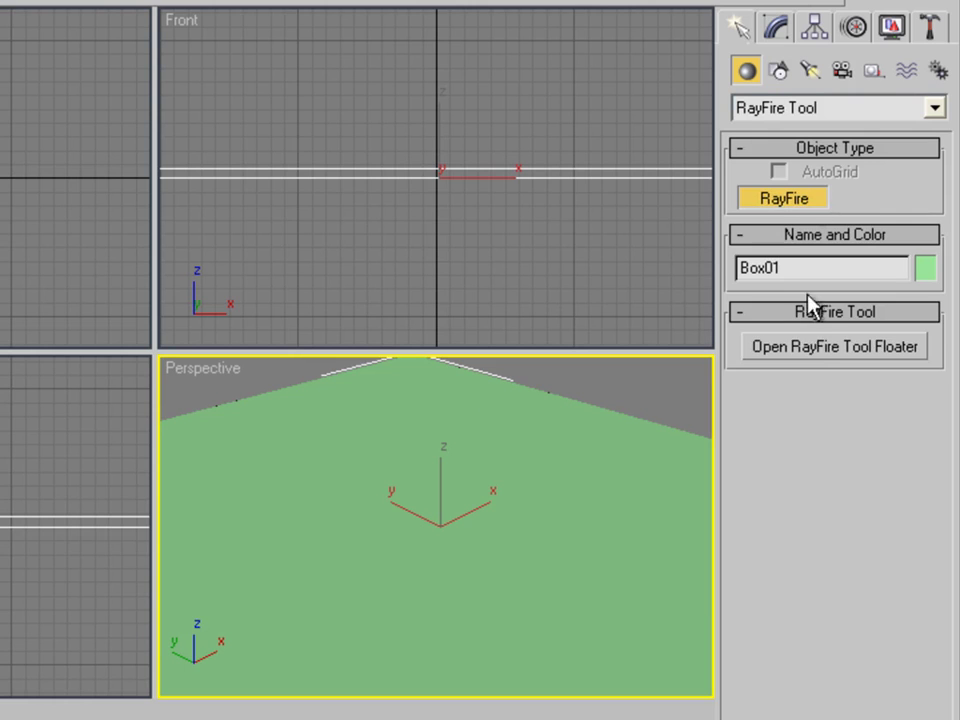
{"action": "left_click", "coordinate": [818, 348]}
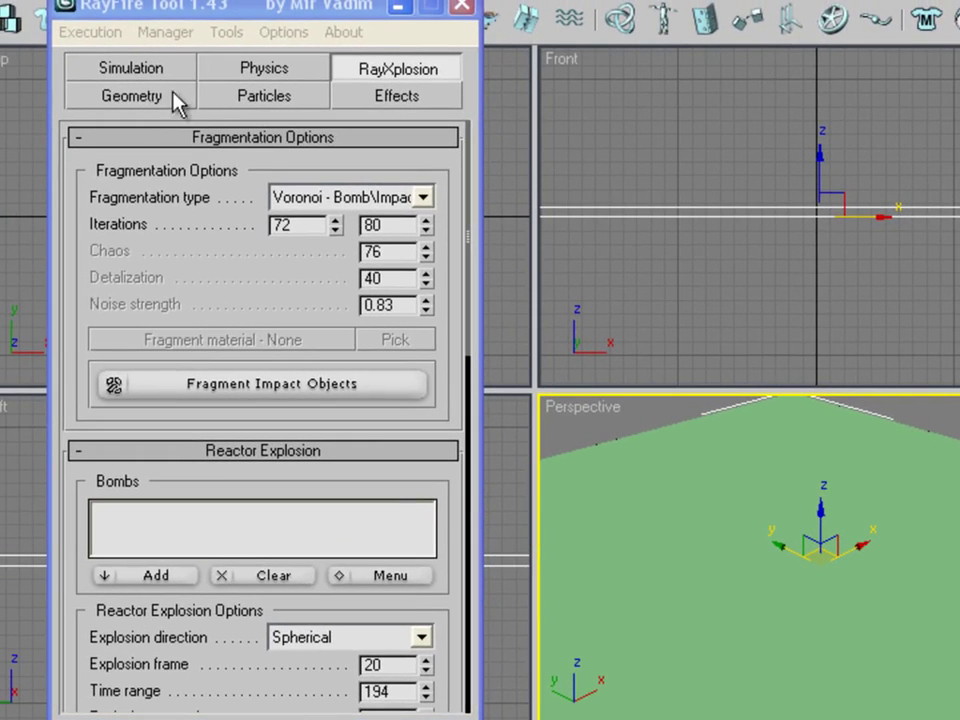
{"action": "left_click", "coordinate": [151, 74]}
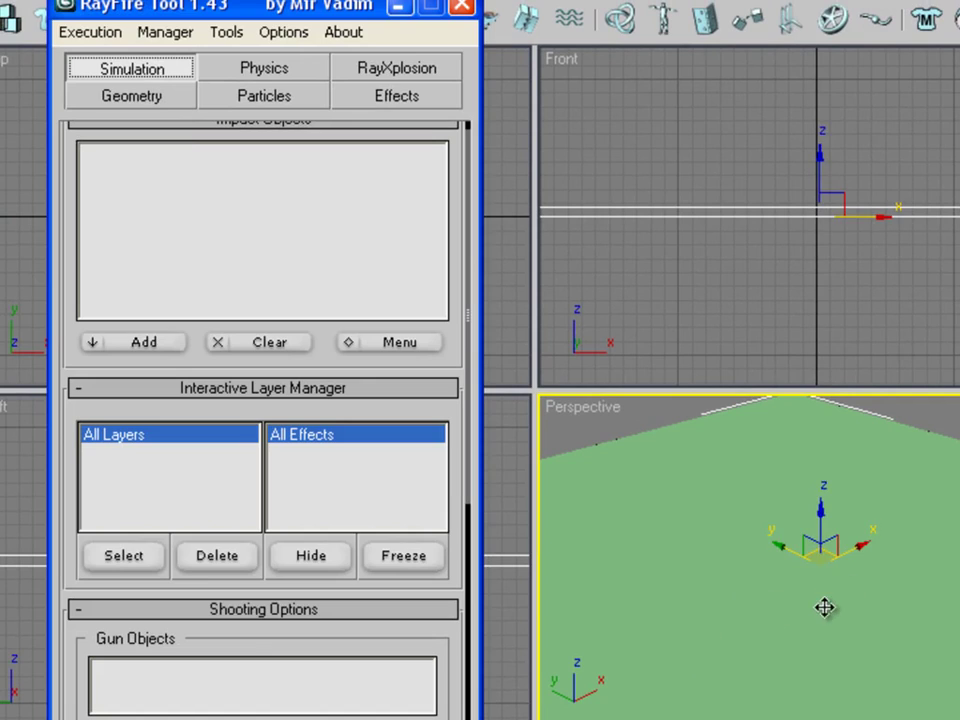
{"action": "left_click", "coordinate": [150, 344]}
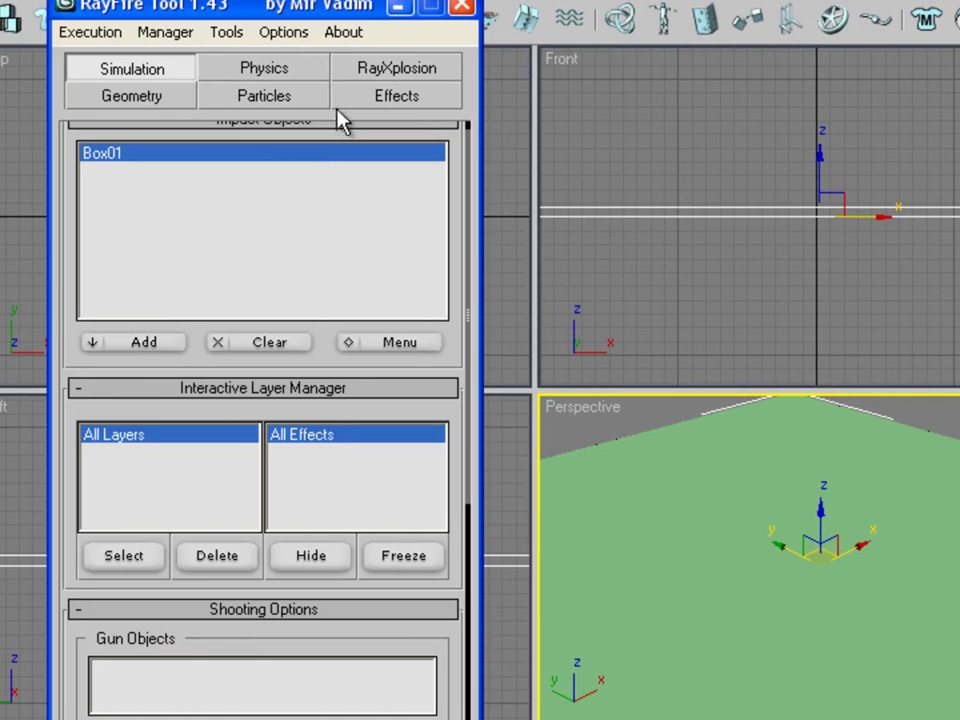
Fragment the impact object with the Voronoi - Bomb\Impact fragmentation type, and minimise the RayFire floater
{"action": "left_click", "coordinate": [371, 70]}
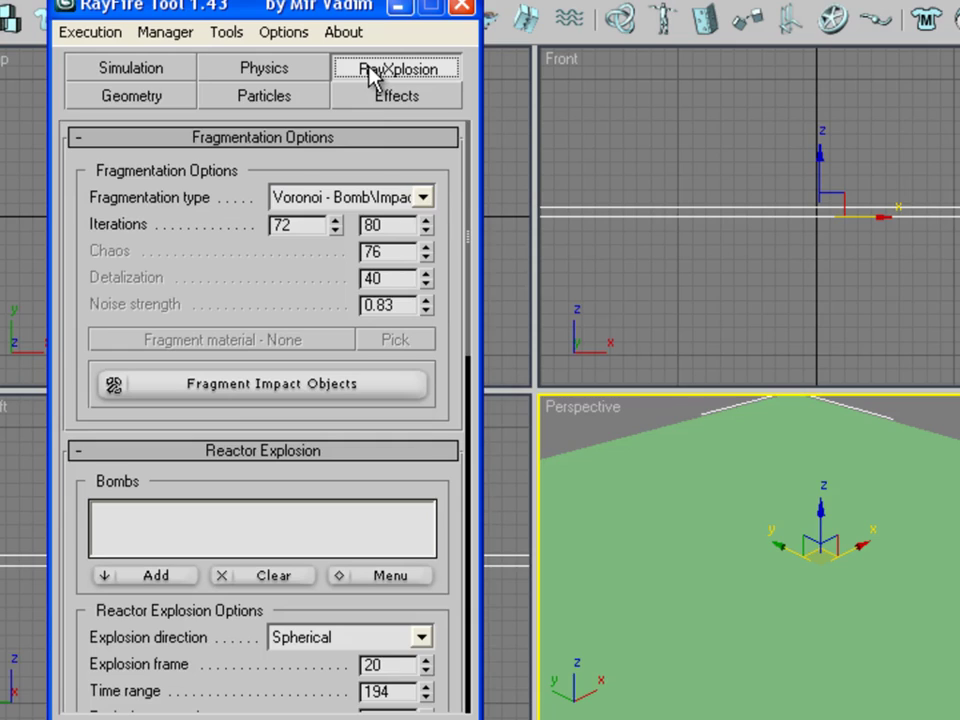
{"action": "left_click", "coordinate": [422, 198]}
{"action": "left_click", "coordinate": [424, 199]}
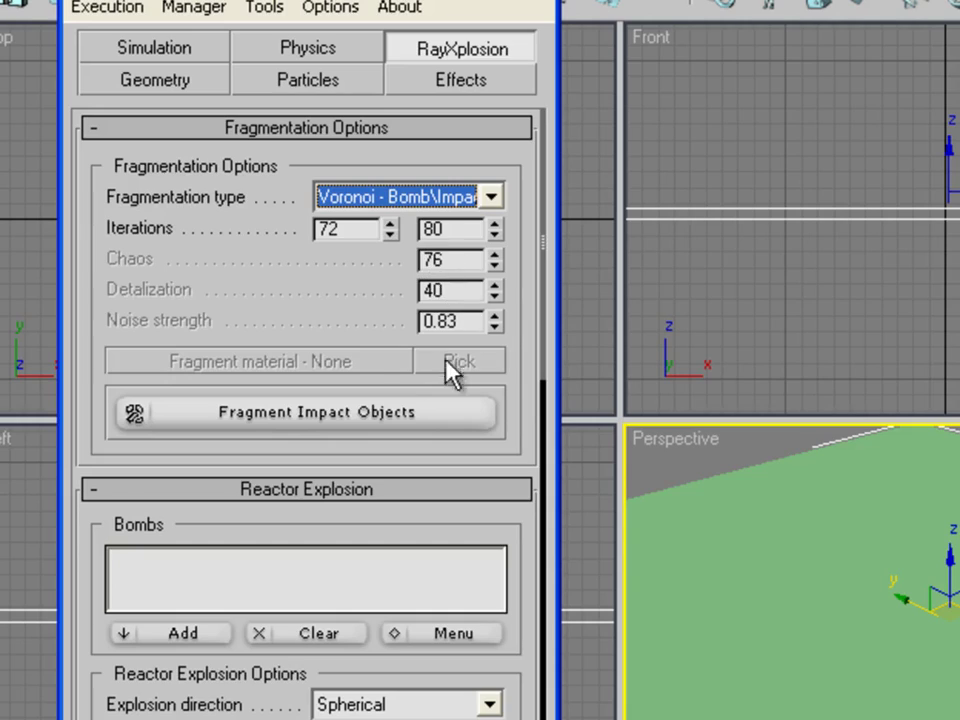
{"action": "left_click", "coordinate": [330, 418]}
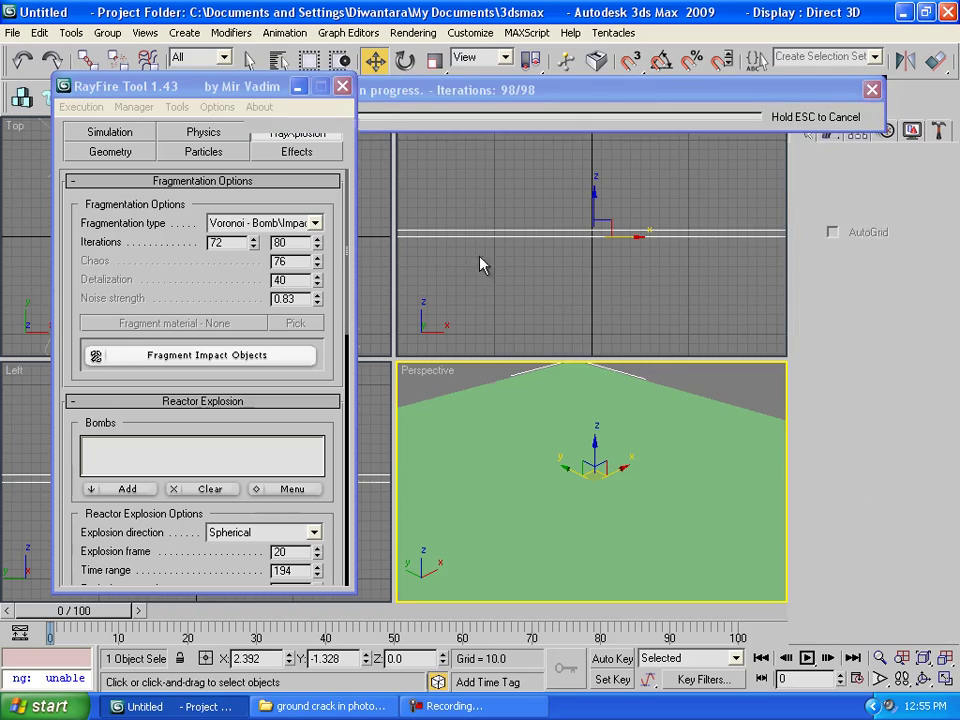
{"action": "left_click", "coordinate": [298, 86]}
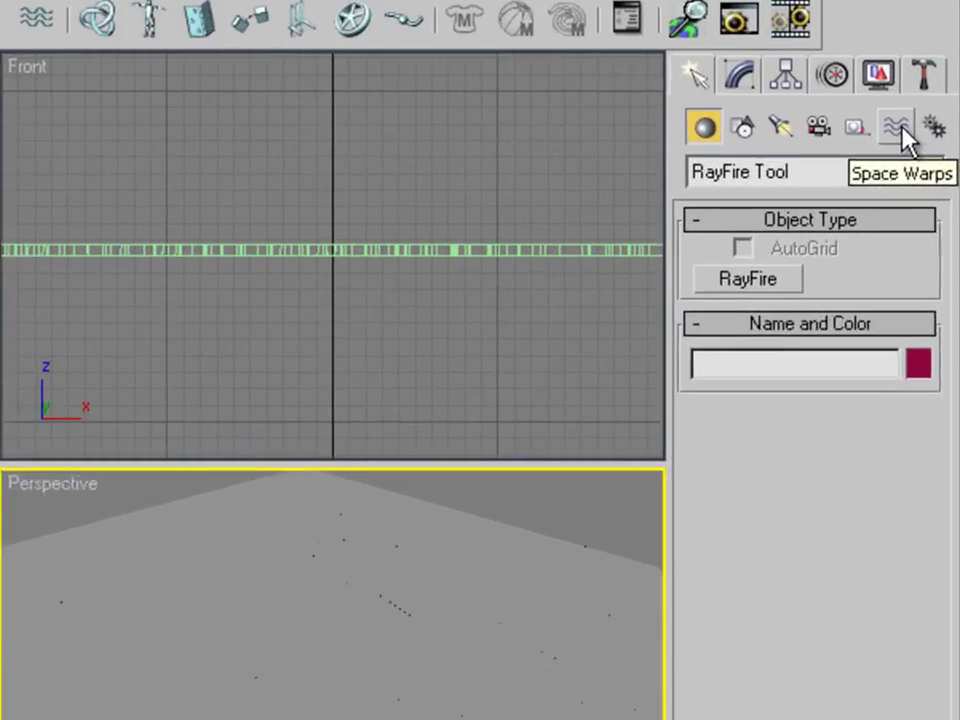
Create a geometric/deformable Bomb space warp beside the fragmented slab in the Top view
{"action": "left_click", "coordinate": [918, 156]}
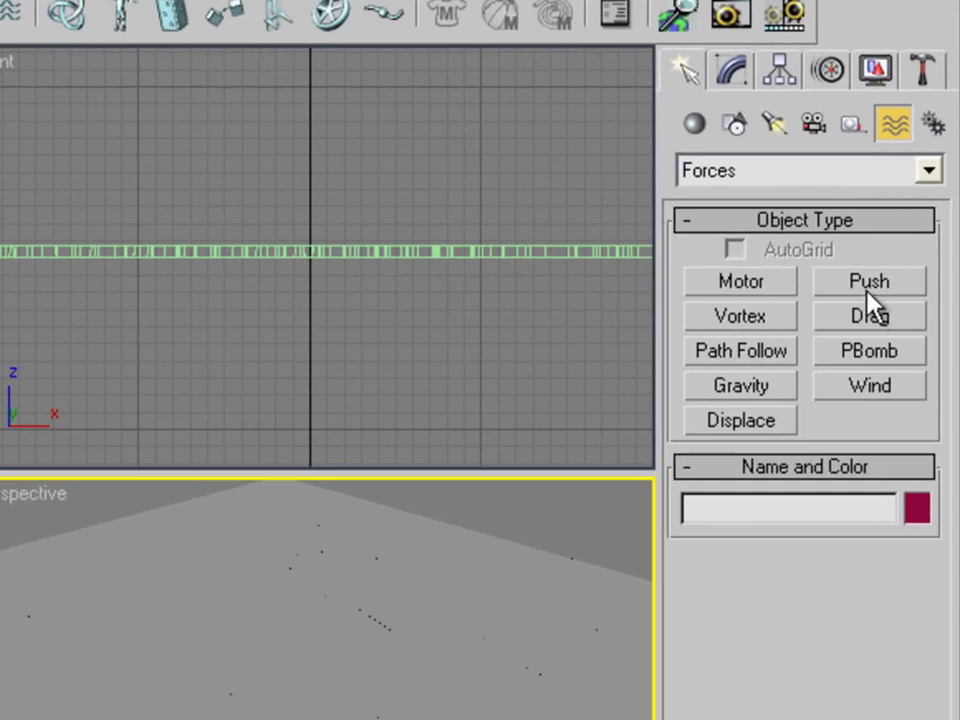
{"action": "left_click", "coordinate": [928, 172]}
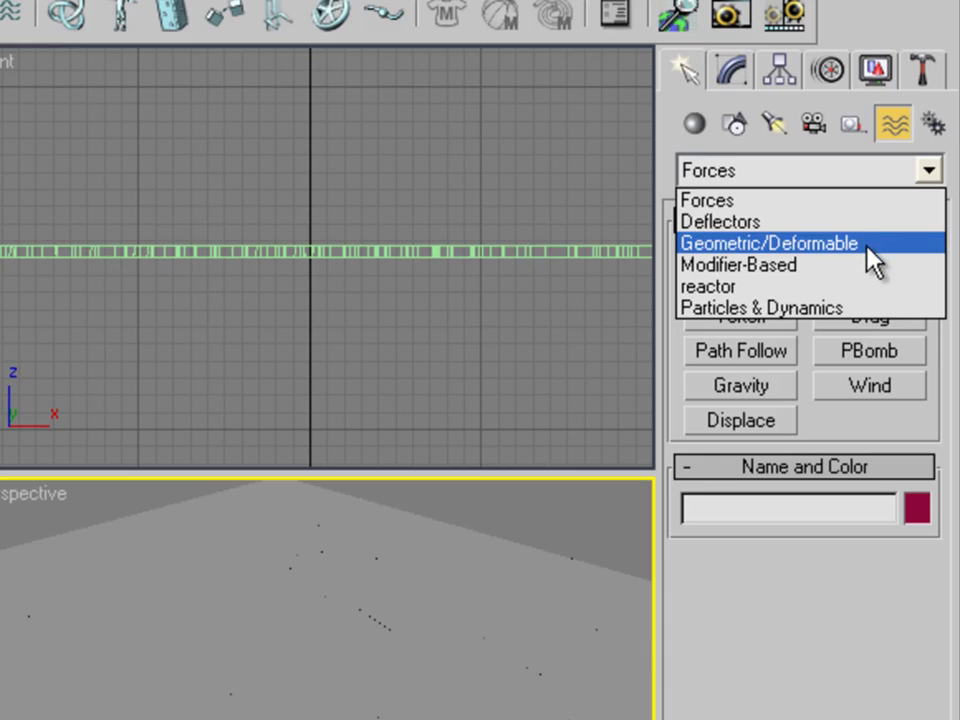
{"action": "left_click", "coordinate": [866, 246]}
{"action": "left_click", "coordinate": [744, 385]}
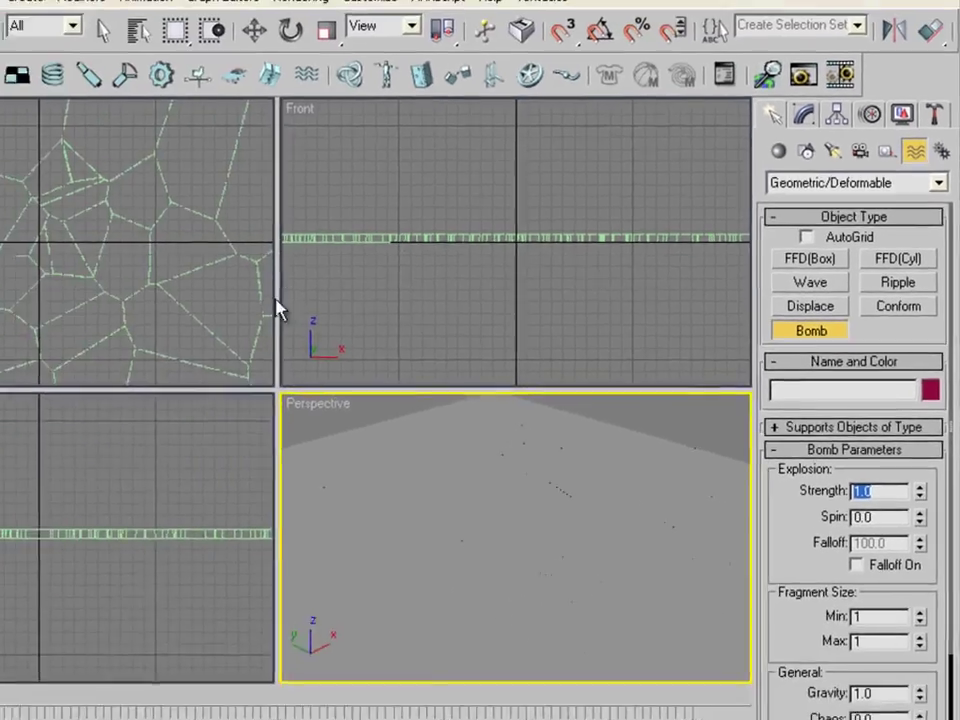
{"action": "scroll", "coordinate": [366, 276], "scroll_direction": "down", "scroll_amount": 5}
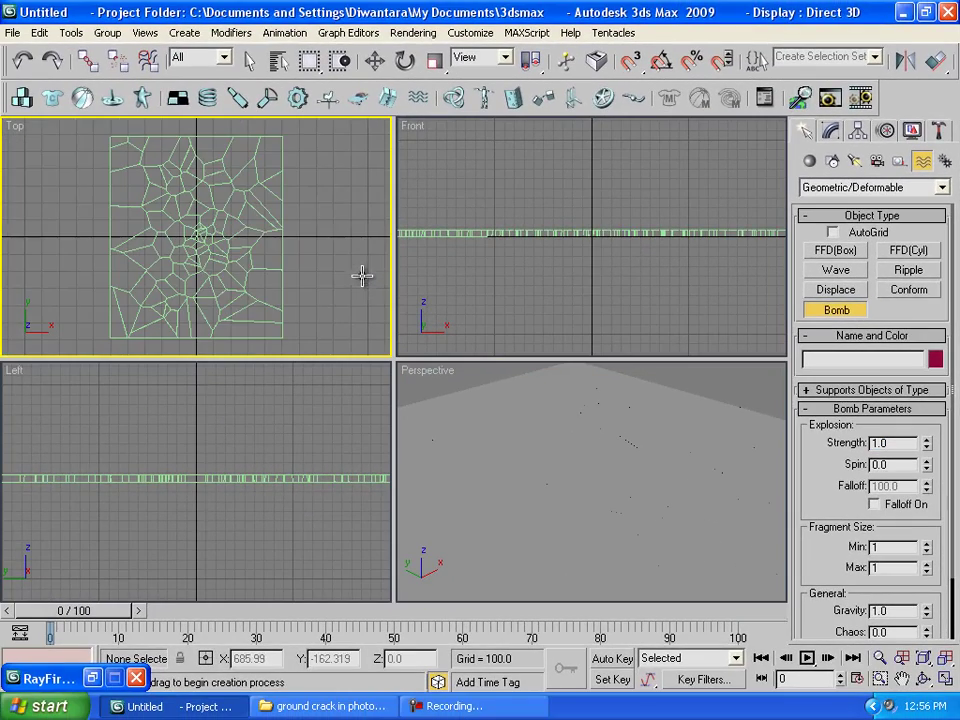
{"action": "left_click", "coordinate": [330, 240]}
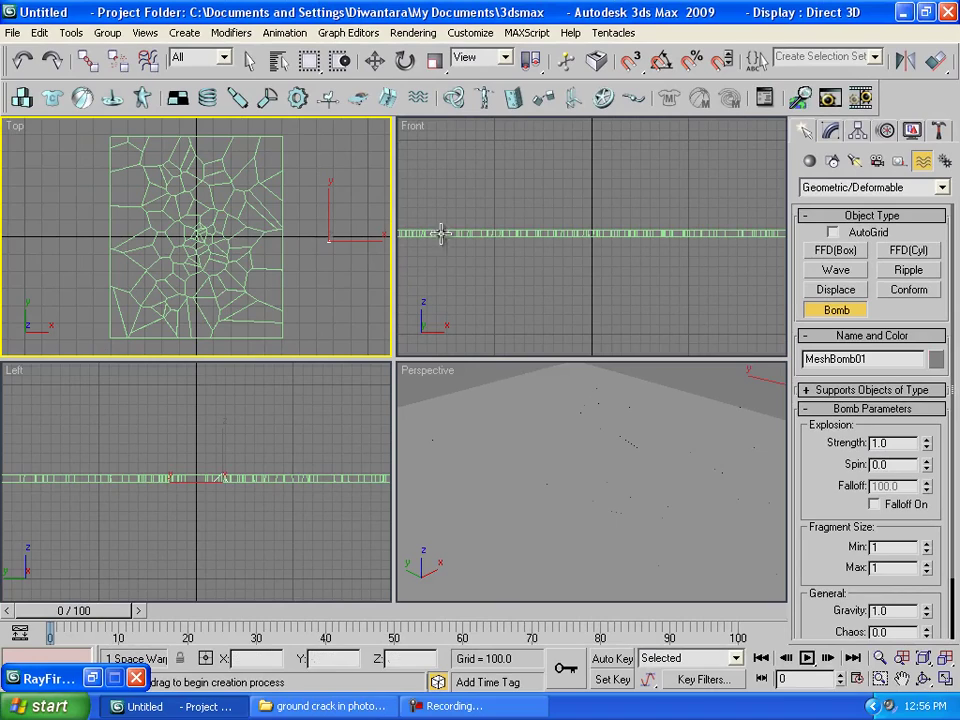
{"action": "left_click", "coordinate": [377, 63]}
Turn on the bomb's falloff and set the falloff to 276
{"action": "left_click", "coordinate": [831, 136]}
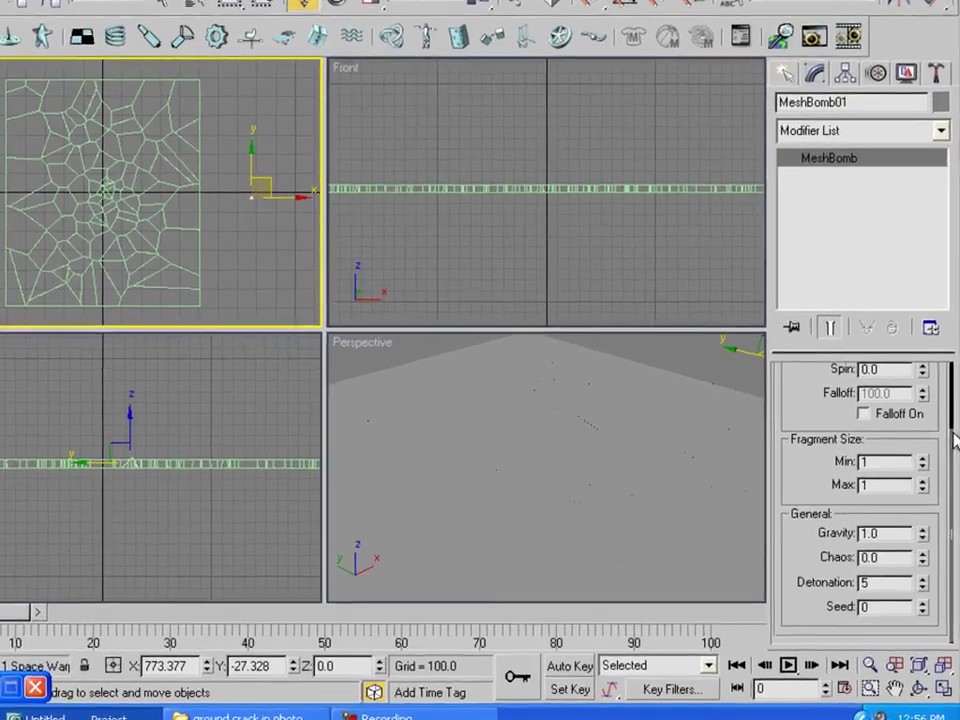
{"action": "scroll", "coordinate": [957, 432], "scroll_direction": "up", "scroll_amount": 3}
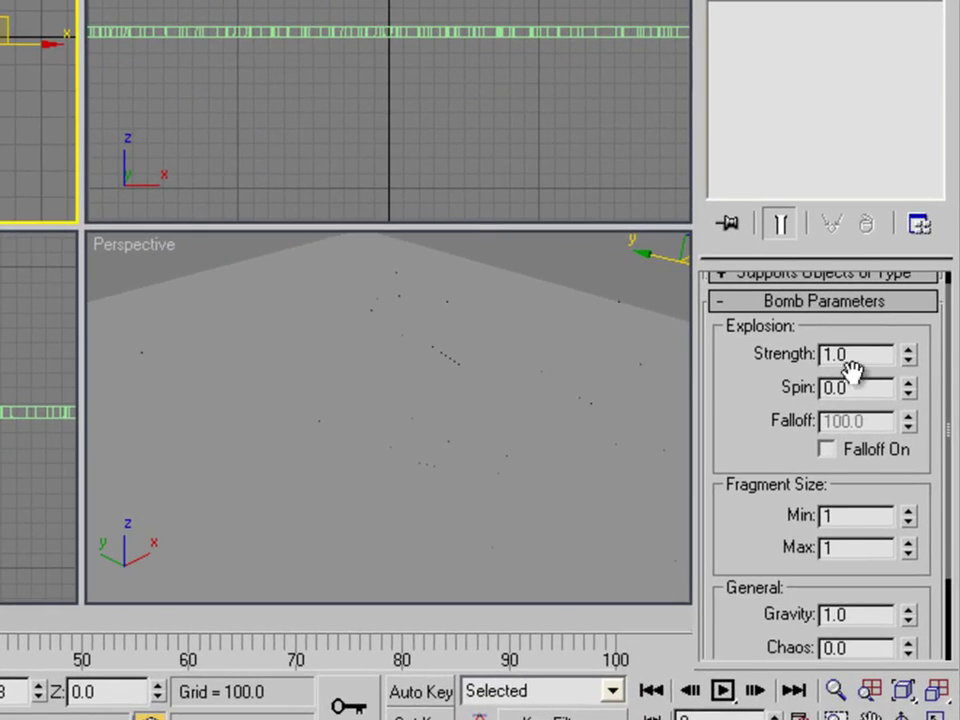
{"action": "left_click", "coordinate": [826, 450]}
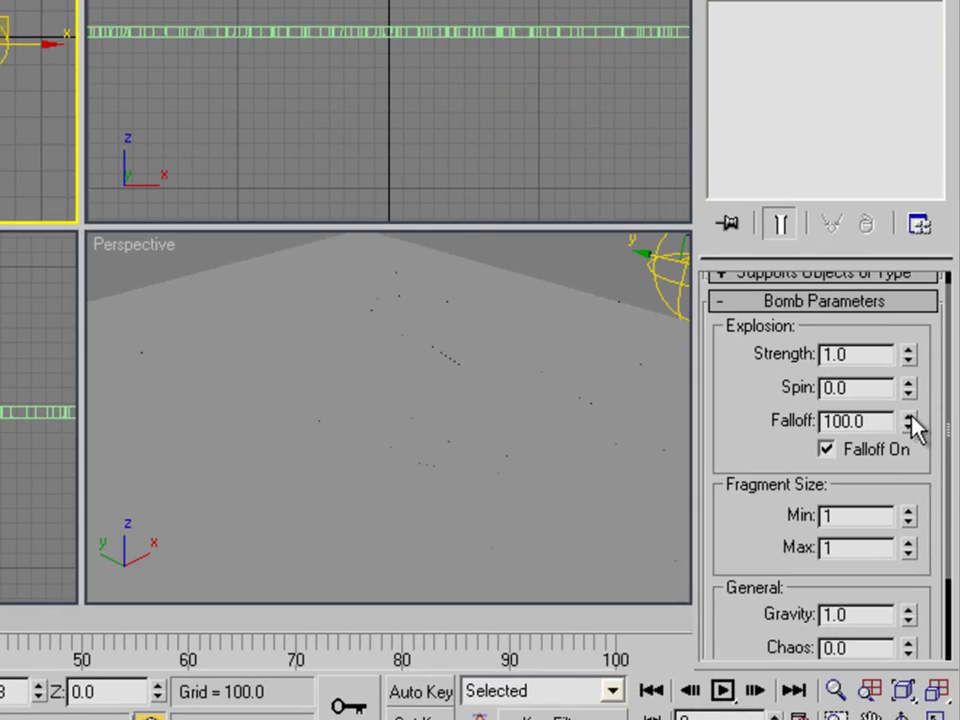
{"action": "left_click_drag", "start_coordinate": [913, 425], "coordinate": [913, 365]}
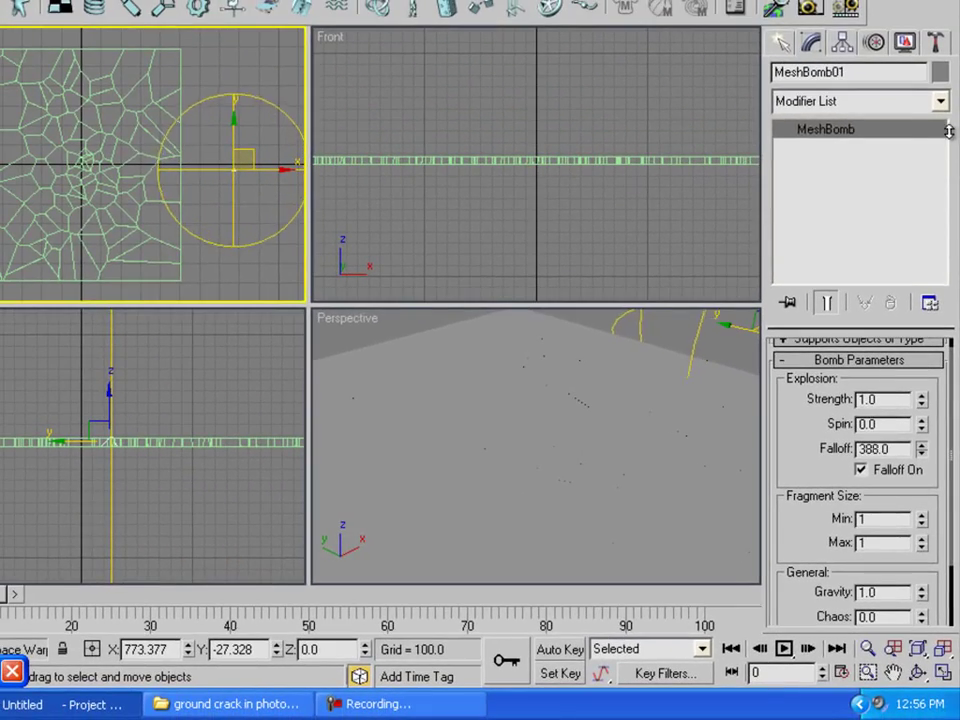
{"action": "left_click_drag", "start_coordinate": [948, 131], "coordinate": [945, 256]}
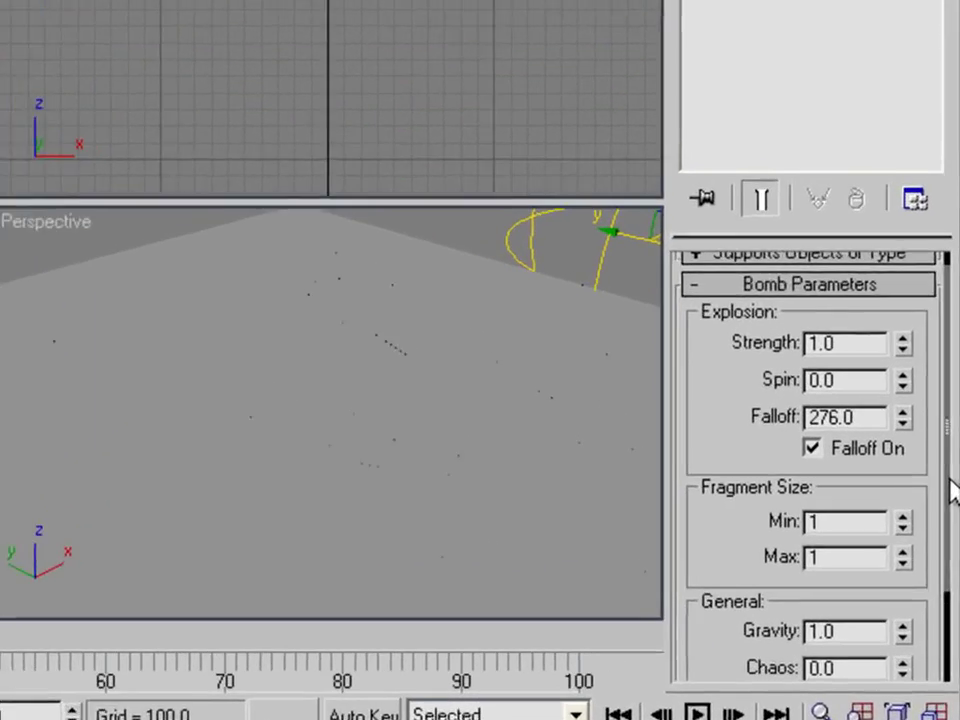
Set the bomb's fragment size to a minimum of 50 and a maximum of 49, and its gravity to 0
{"action": "left_click_drag", "start_coordinate": [951, 492], "coordinate": [953, 580]}
{"action": "left_click_drag", "start_coordinate": [900, 405], "coordinate": [917, 190]}
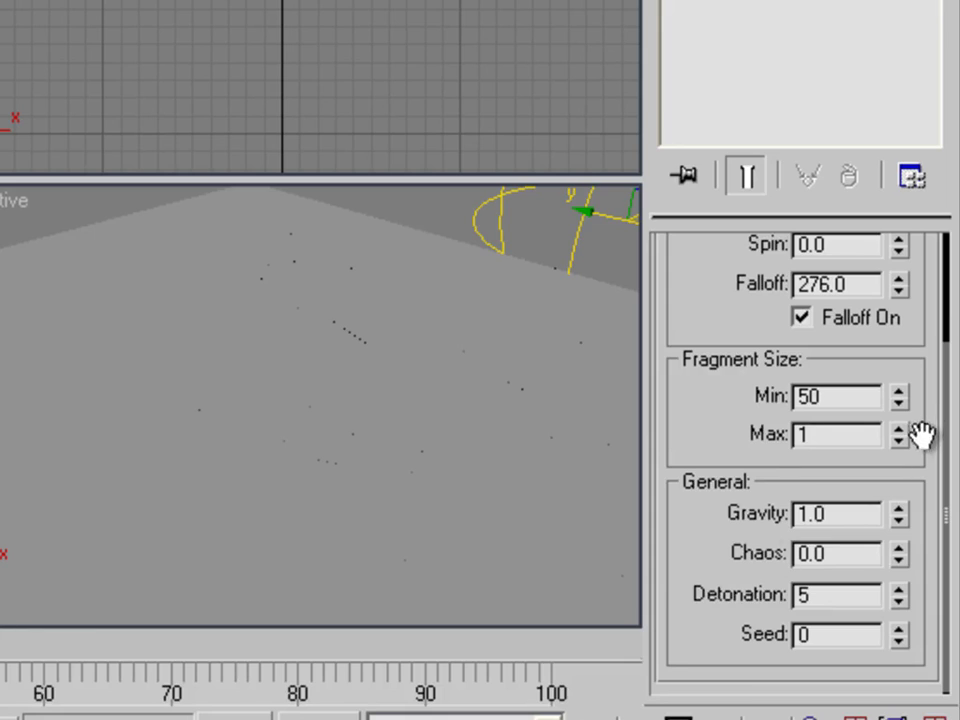
{"action": "left_click_drag", "start_coordinate": [900, 437], "coordinate": [955, 68]}
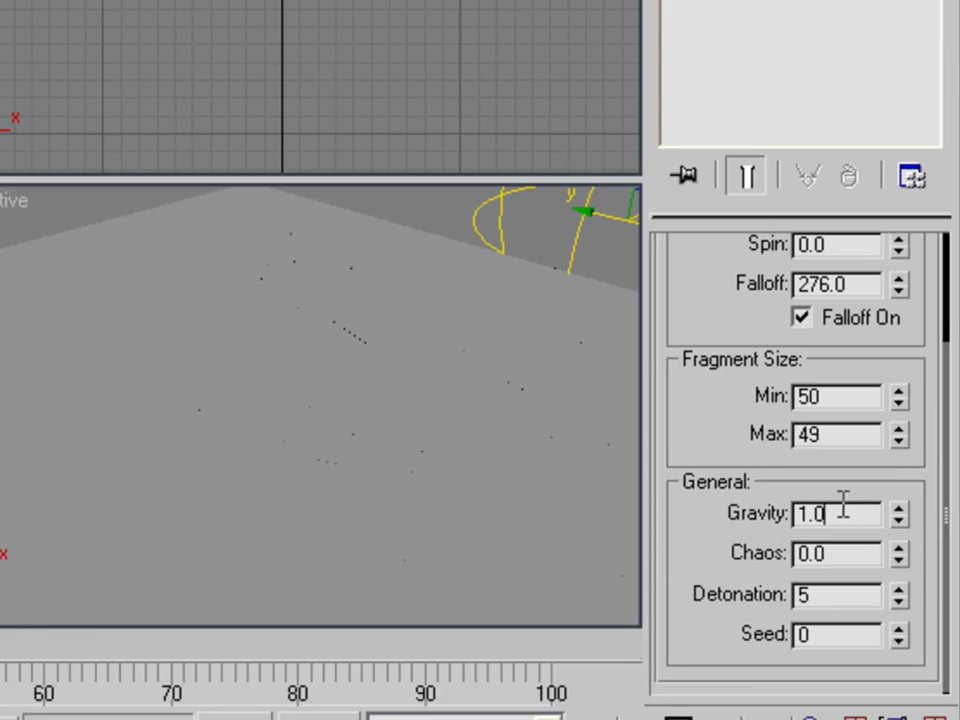
{"action": "left_click_drag", "start_coordinate": [844, 506], "coordinate": [688, 508]}
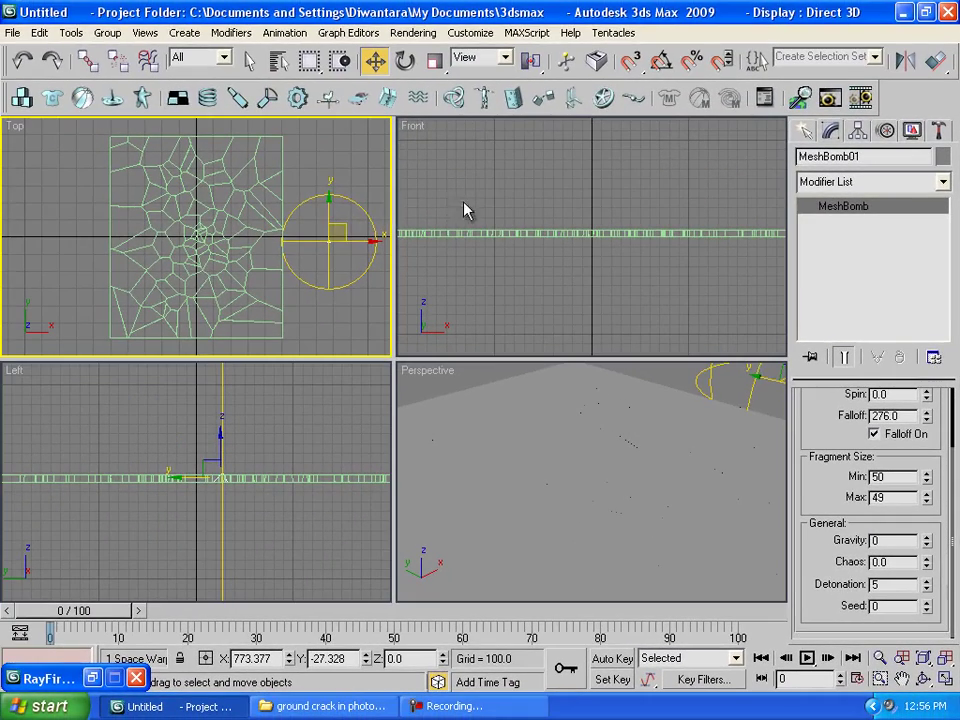
Move the bomb farther from the slab along the X axis in the Top view, to about X 897
{"action": "left_click_drag", "start_coordinate": [362, 245], "coordinate": [383, 244]}
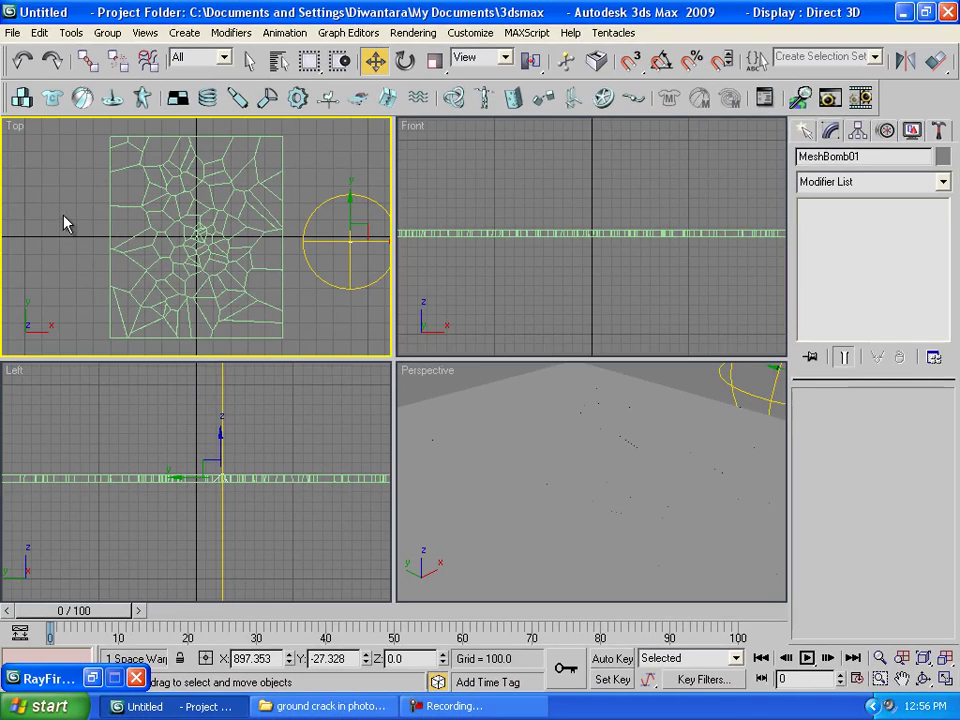
Bind all the slab fragments to the Bomb space warp in the Top view
{"action": "mouse_move", "coordinate": [96, 141]}
{"action": "left_mouse_down"}
{"action": "mouse_move", "coordinate": [272, 327]}
{"action": "mouse_move", "coordinate": [250, 327]}
{"action": "left_mouse_up"}
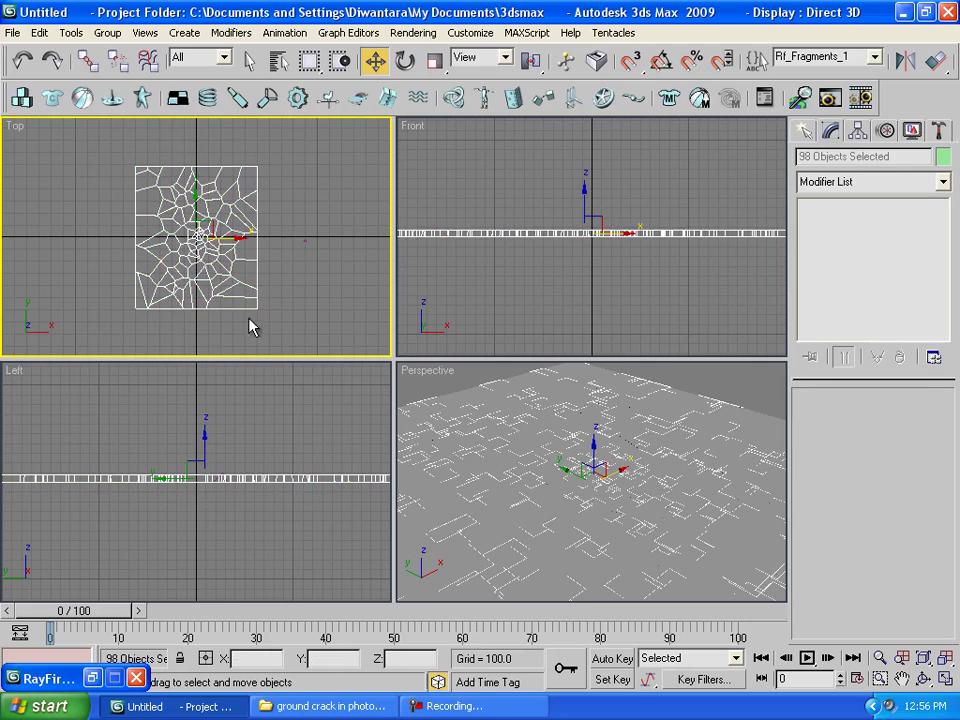
{"action": "left_click", "coordinate": [149, 62]}
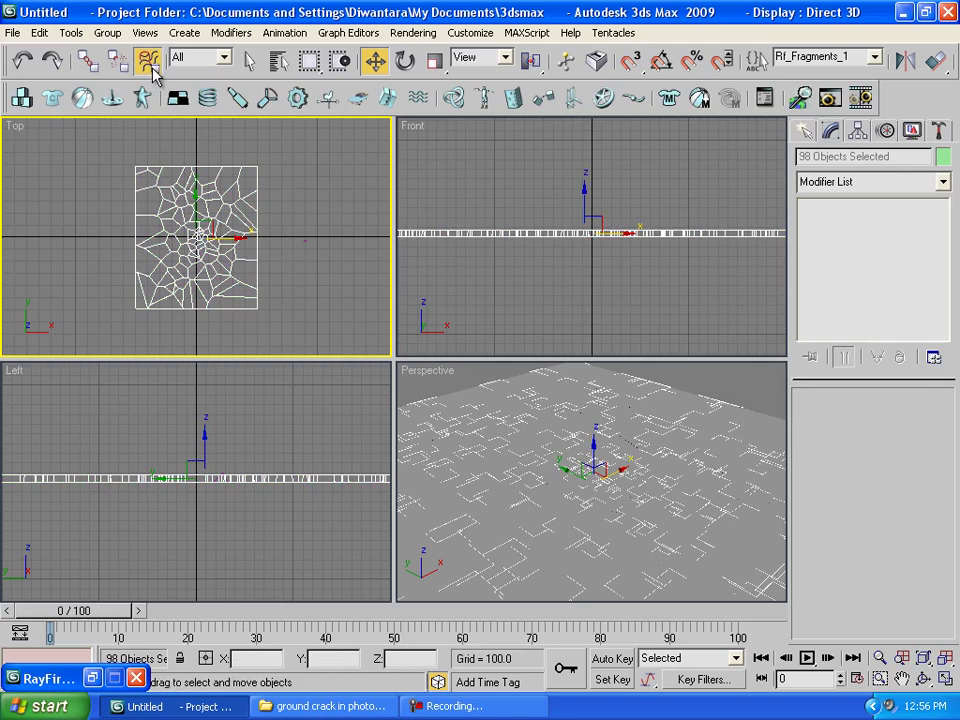
{"action": "left_click_drag", "start_coordinate": [236, 209], "coordinate": [303, 239]}
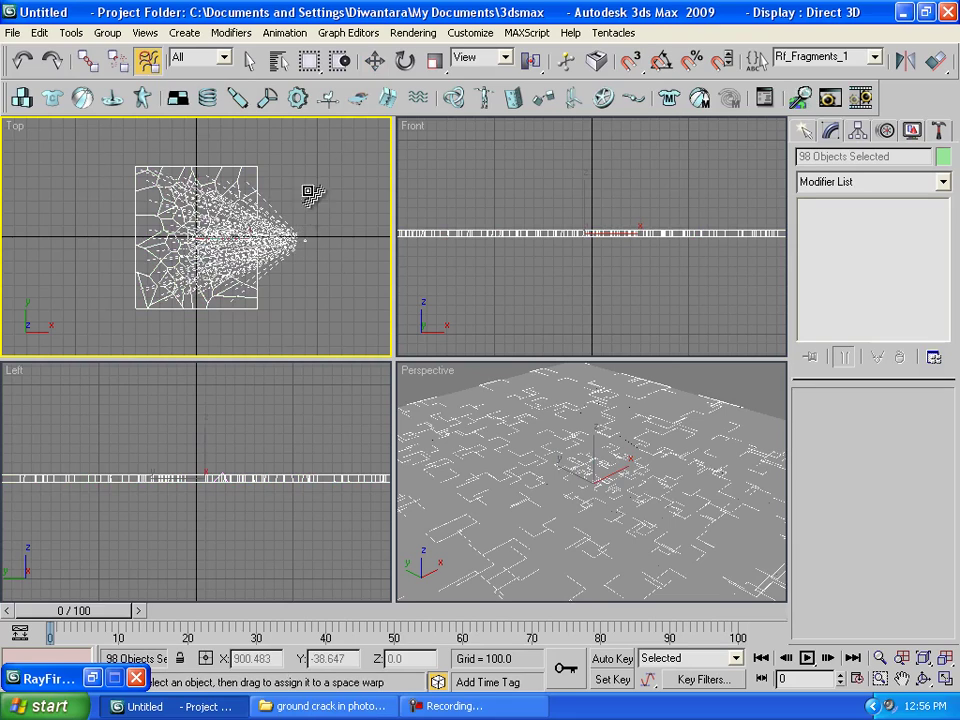
{"action": "key", "text": "w"}
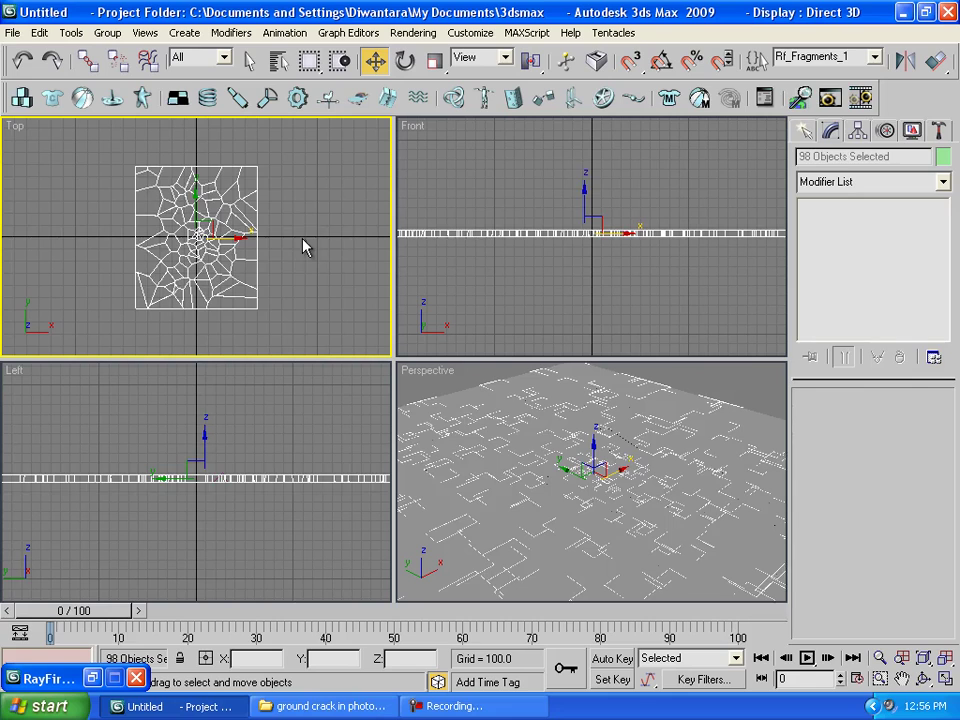
Move the bomb along X to the slab's centre, about X 6.5, and advance the animation to frame 11
{"action": "left_click", "coordinate": [306, 246]}
{"action": "left_click_drag", "start_coordinate": [345, 242], "coordinate": [240, 241]}
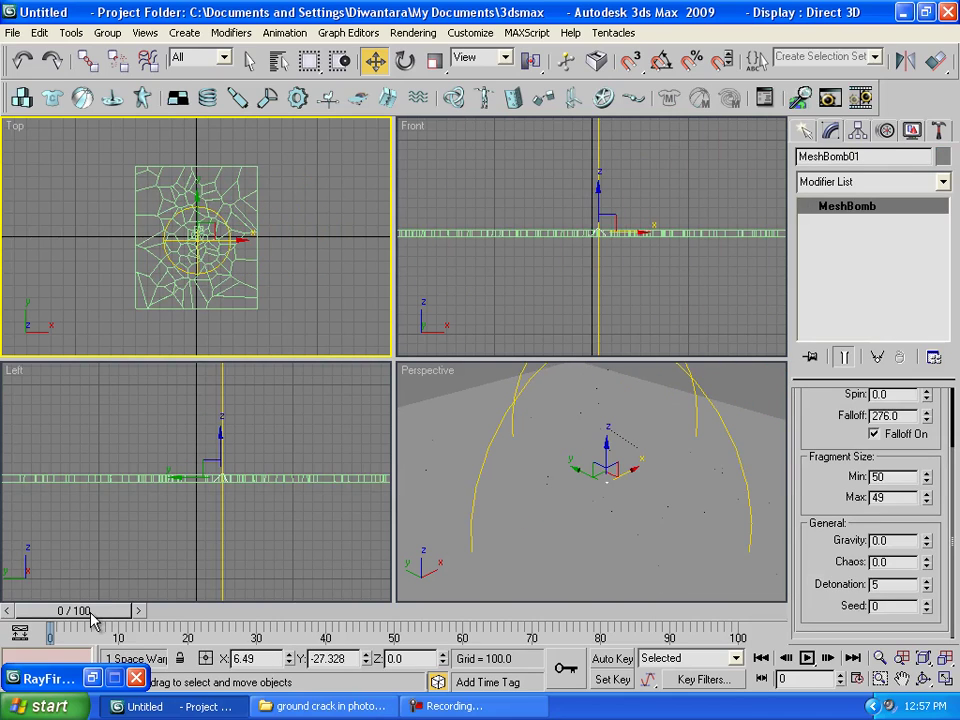
{"action": "left_click_drag", "start_coordinate": [90, 620], "coordinate": [163, 617]}
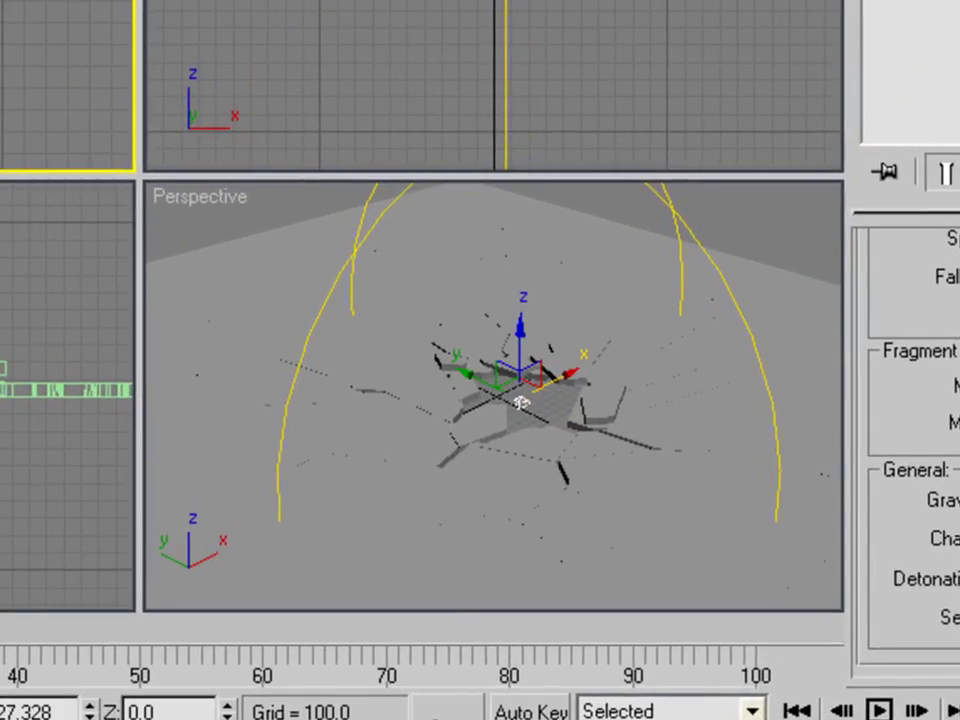
Raise the bomb above the slab to about Z 116, test-rendering a low-angle Perspective view of the cracks along the way
{"action": "right_click", "coordinate": [320, 90]}
{"action": "left_click_drag", "start_coordinate": [521, 402], "coordinate": [521, 298]}
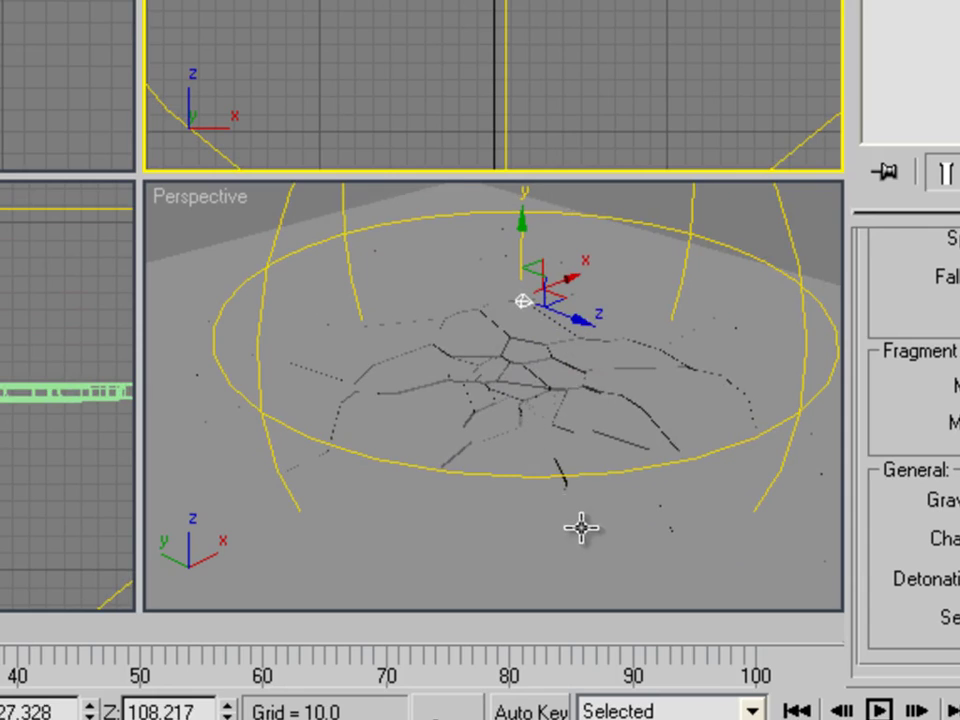
{"action": "middle_click_drag", "start_coordinate": [581, 527], "coordinate": [453, 483], "text": "alt"}
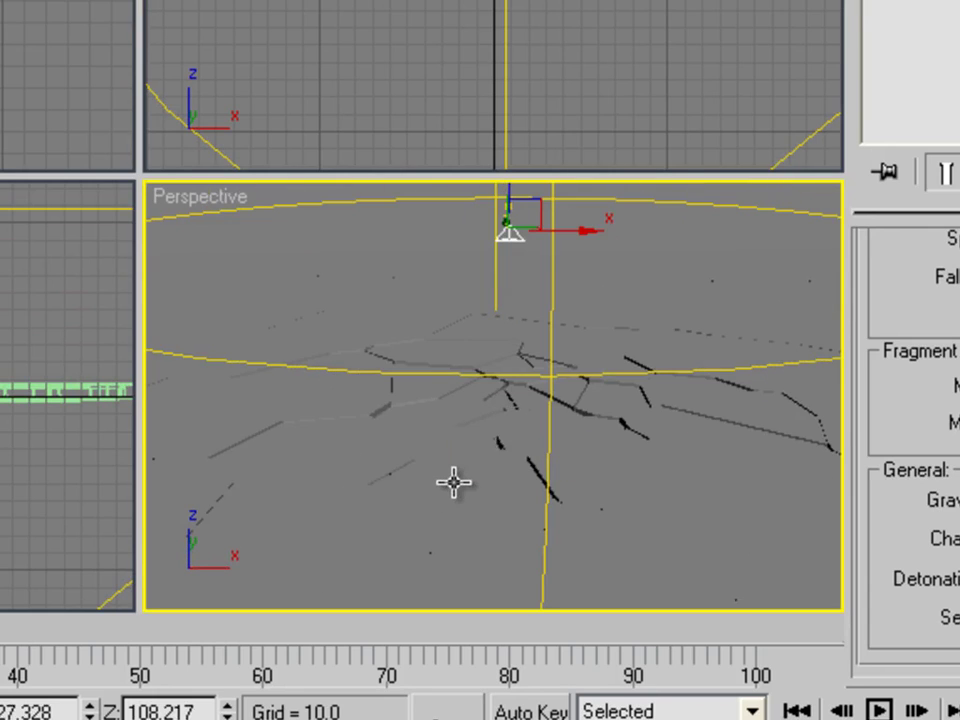
{"action": "key", "text": "shift+q"}
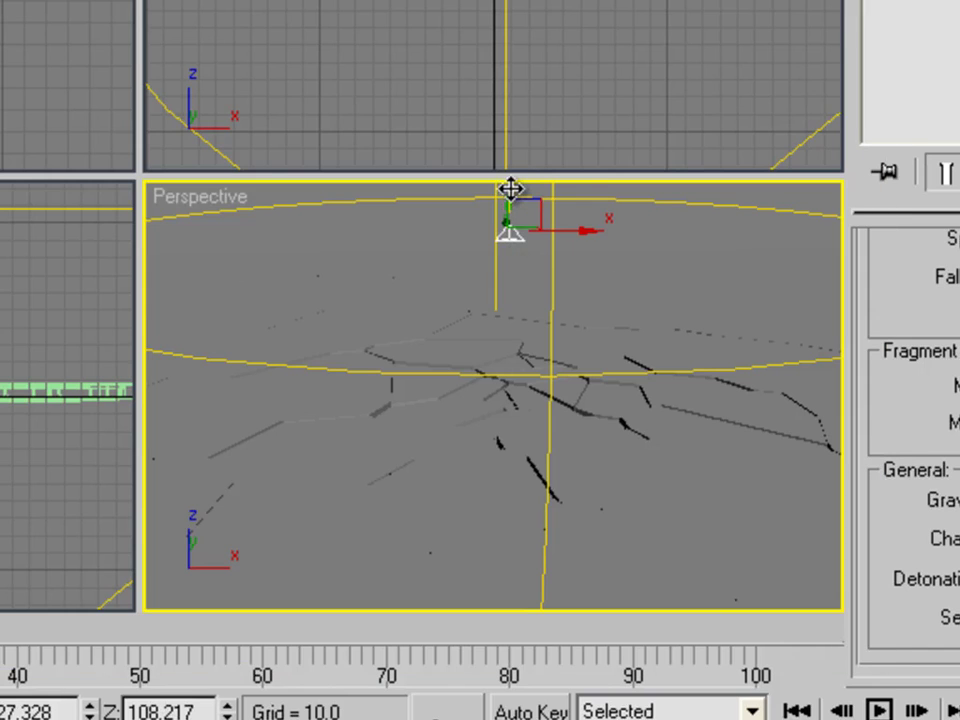
{"action": "mouse_move", "coordinate": [510, 189]}
{"action": "left_mouse_down"}
{"action": "mouse_move", "coordinate": [512, 111]}
{"action": "mouse_move", "coordinate": [512, 249]}
{"action": "mouse_move", "coordinate": [497, 172]}
{"action": "left_mouse_up"}
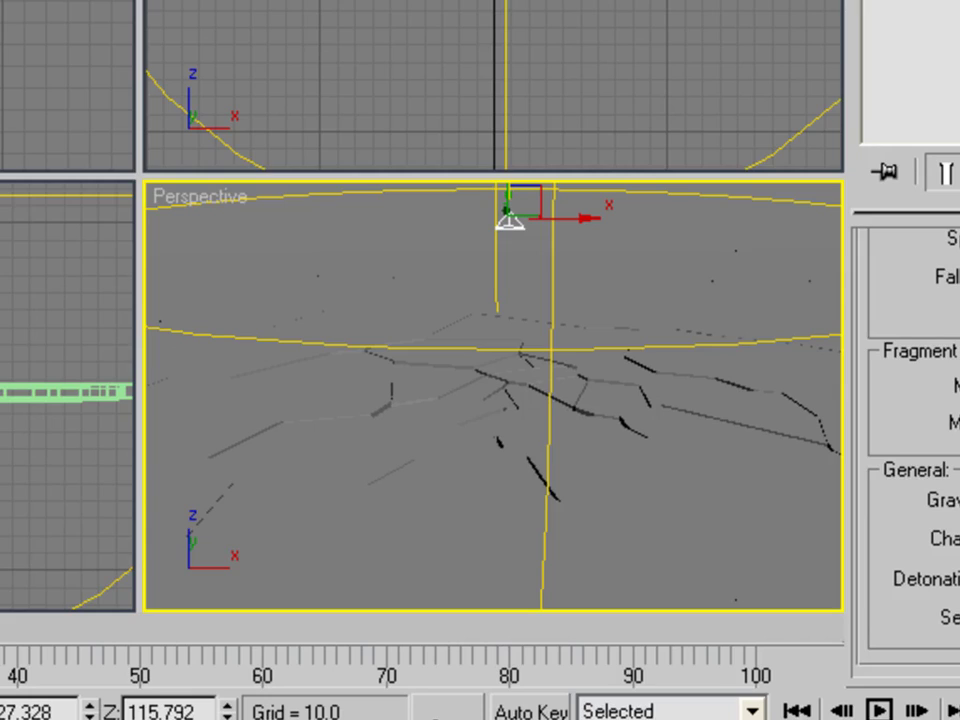
Set the render output size to the HDTV (video) preset at 1280x720
{"action": "key", "text": "F10"}
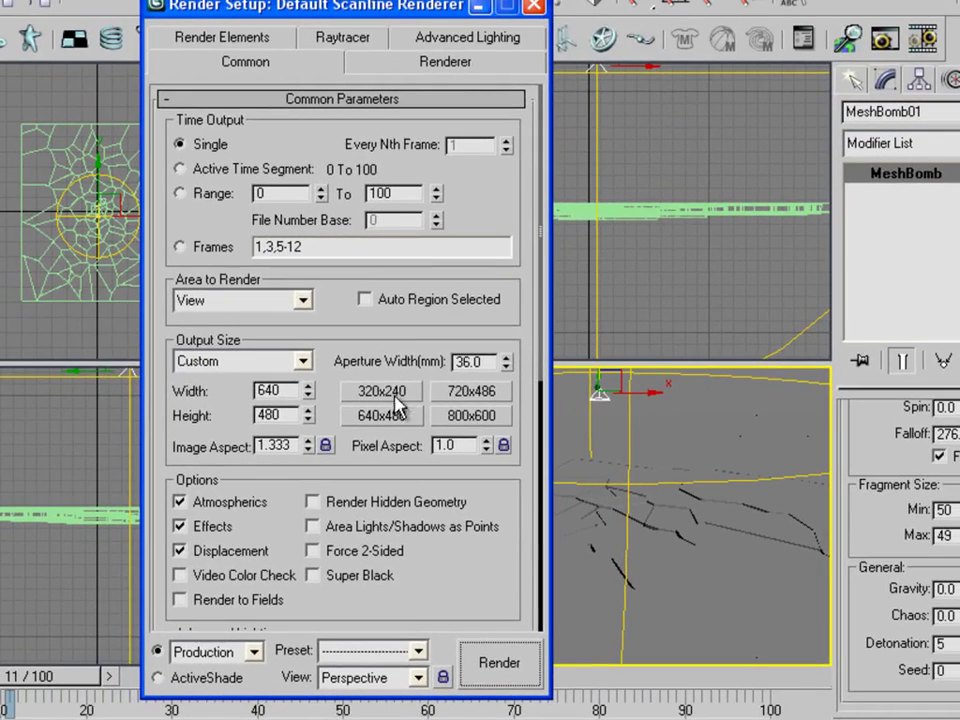
{"action": "left_click", "coordinate": [301, 362]}
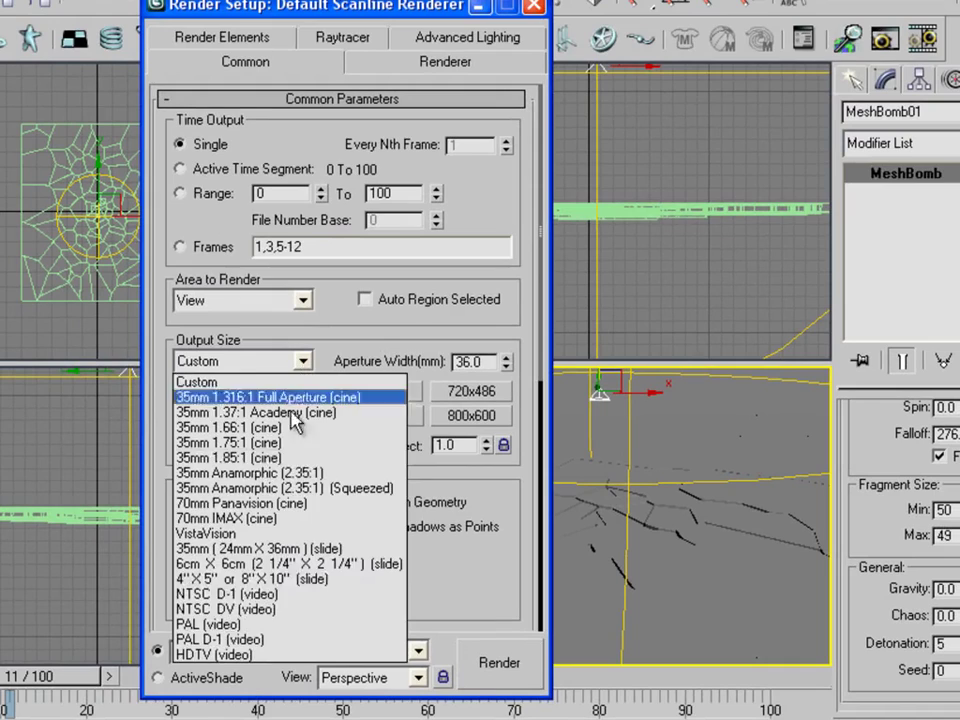
{"action": "left_click", "coordinate": [292, 711]}
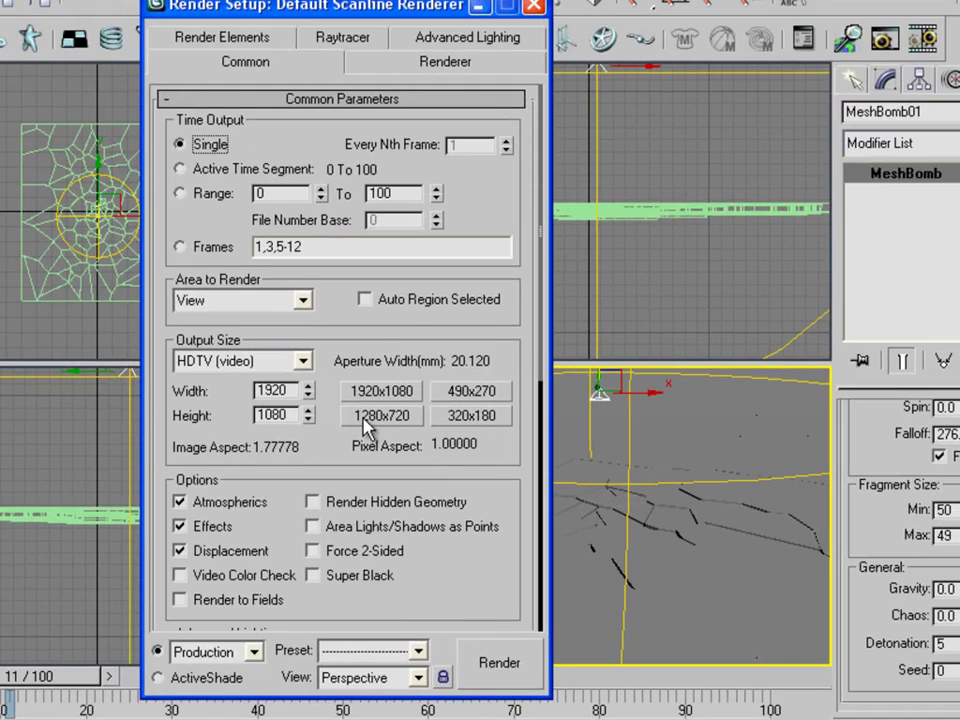
{"action": "left_click", "coordinate": [368, 420]}
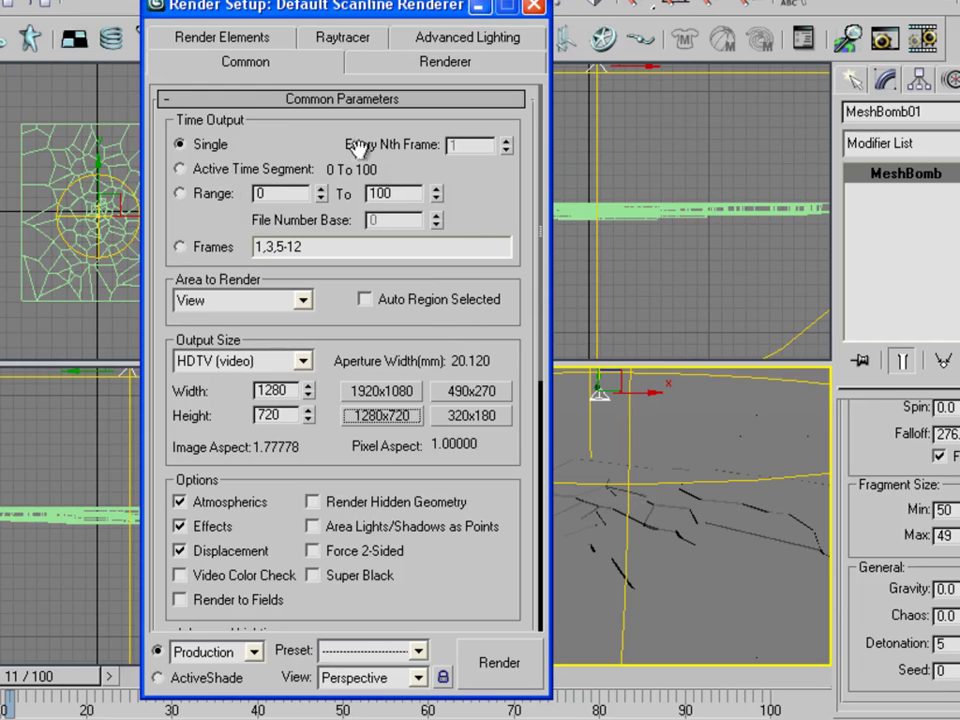
{"action": "left_click", "coordinate": [474, 146]}
{"action": "left_click", "coordinate": [748, 425]}
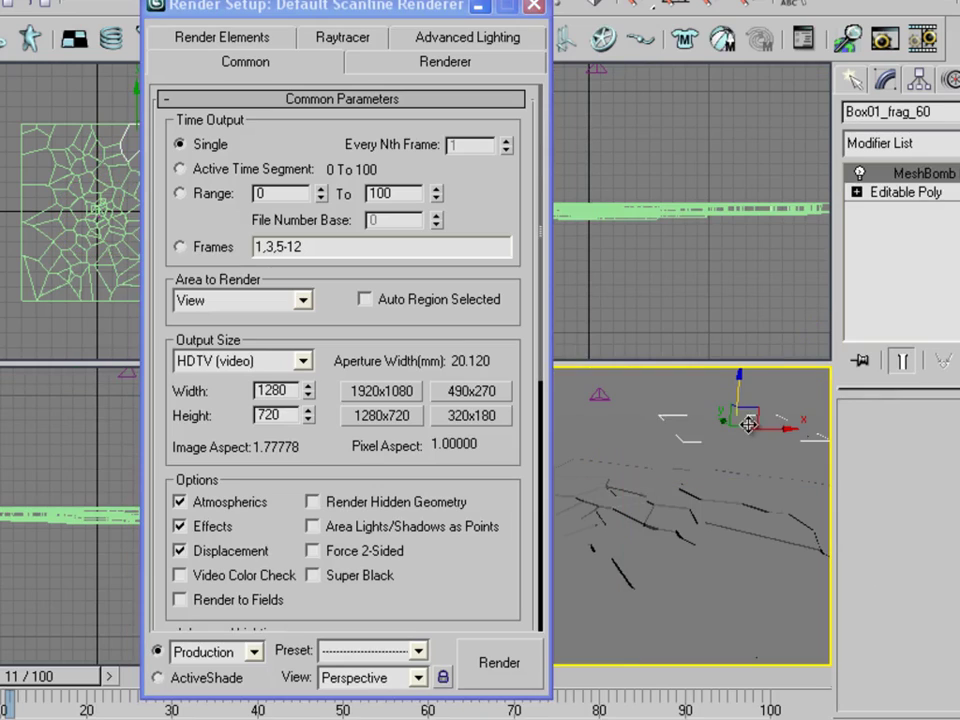
{"action": "key", "text": "F10"}
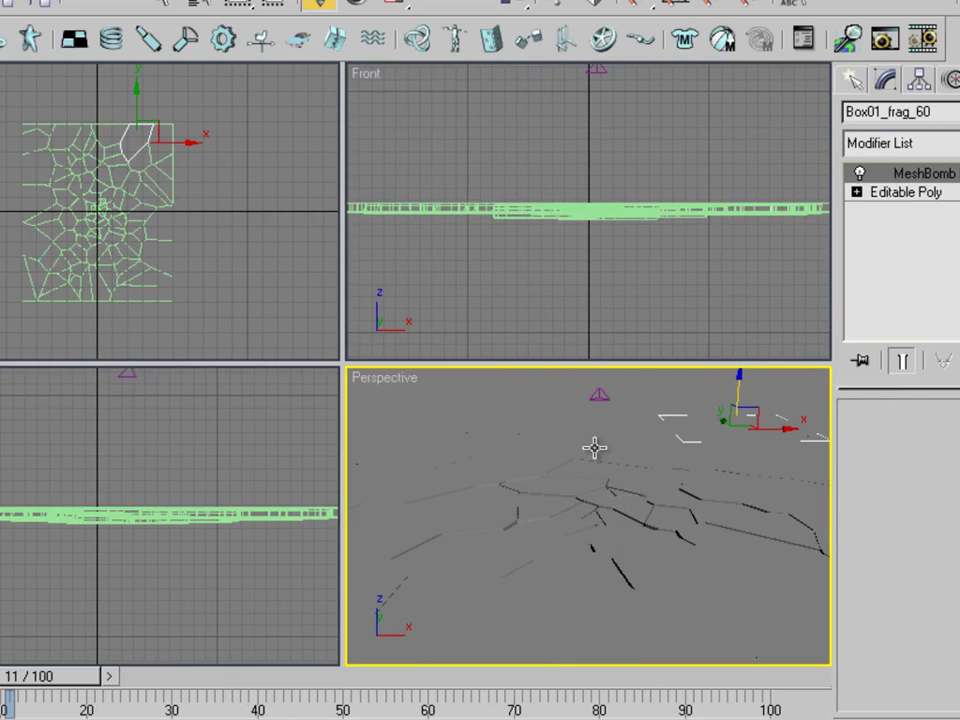
{"action": "right_click", "coordinate": [396, 122]}
{"action": "left_click", "coordinate": [257, 214]}
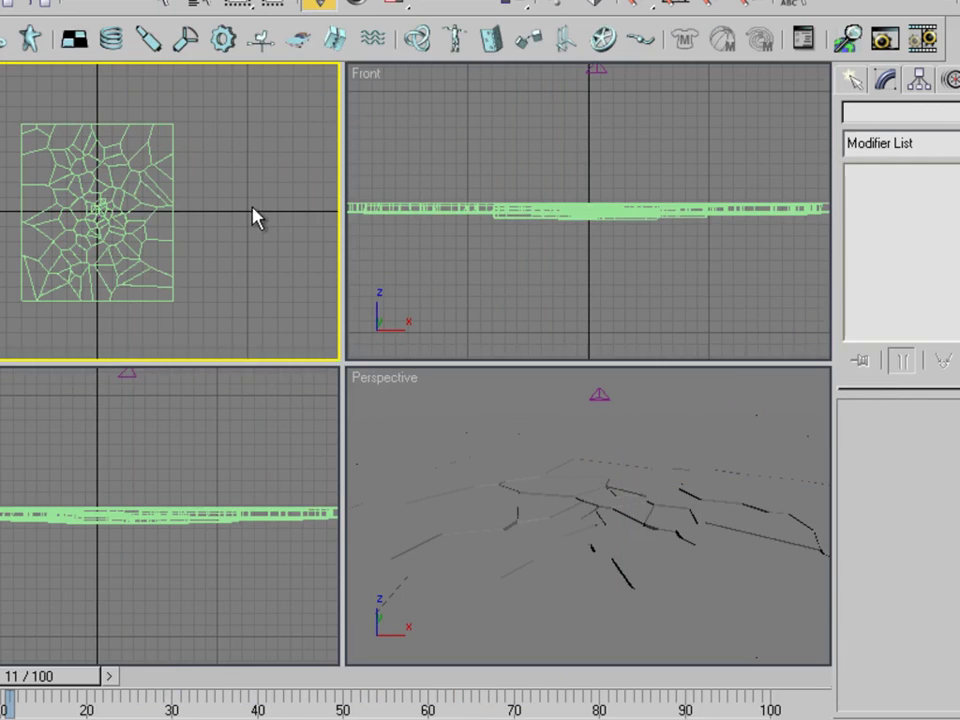
{"action": "left_click", "coordinate": [500, 421]}
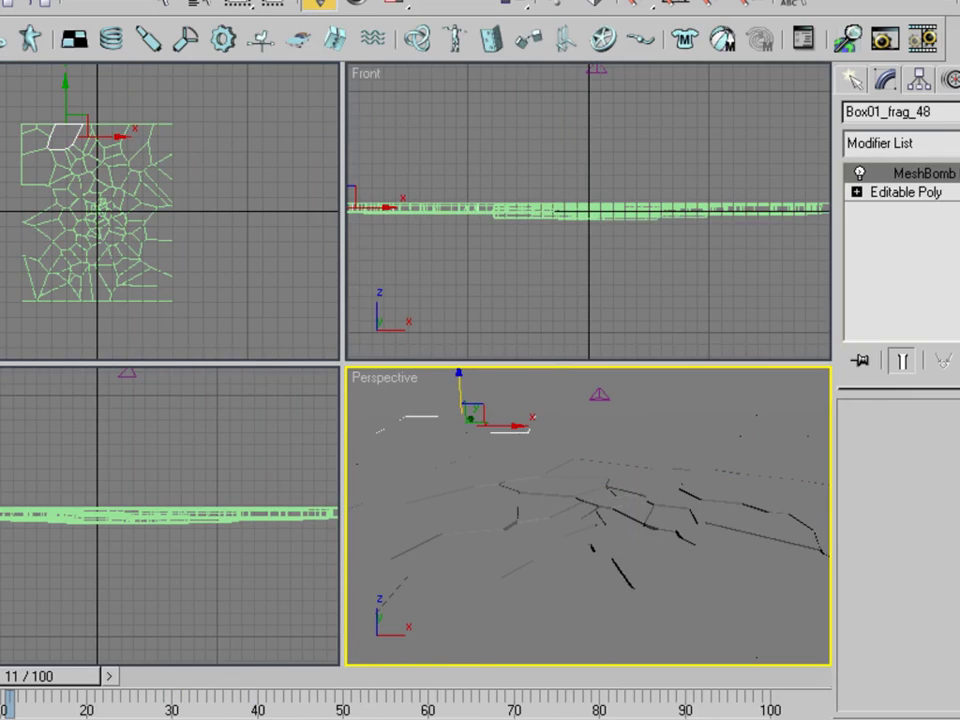
Start specifying a render output file and choose JPEG as its file type
{"action": "key", "text": "F10"}
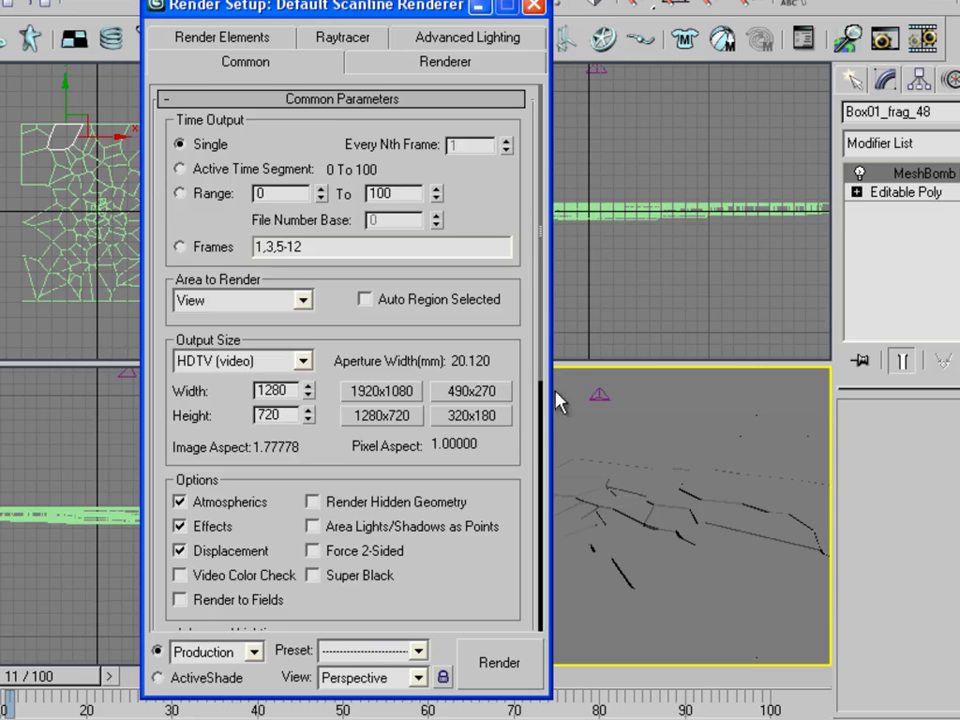
{"action": "scroll", "coordinate": [489, 600], "scroll_direction": "down", "scroll_amount": 5}
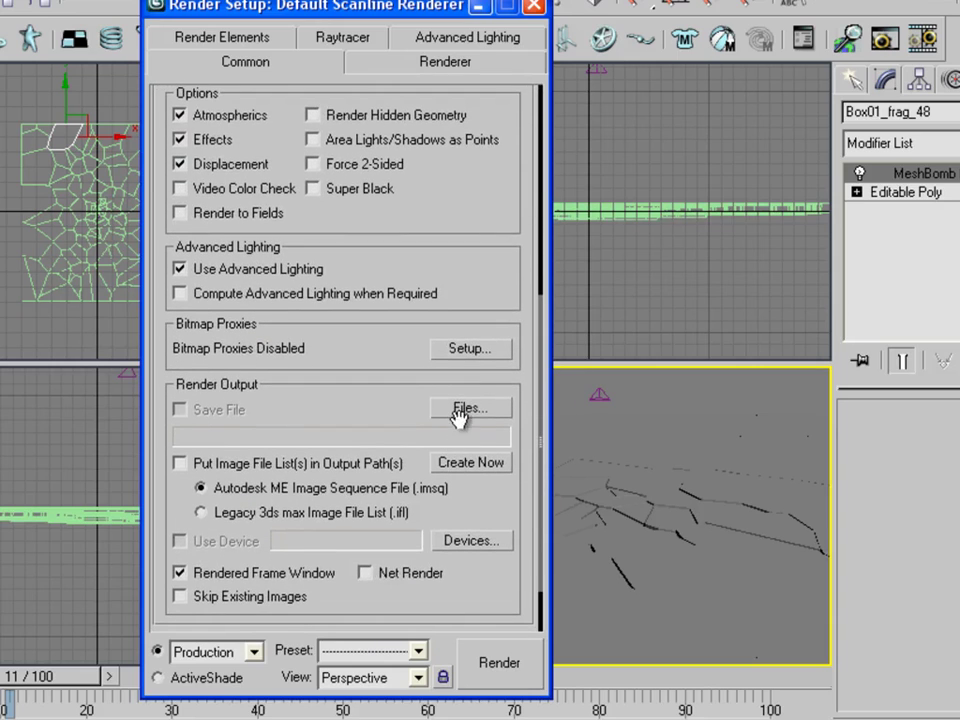
{"action": "left_click", "coordinate": [470, 413]}
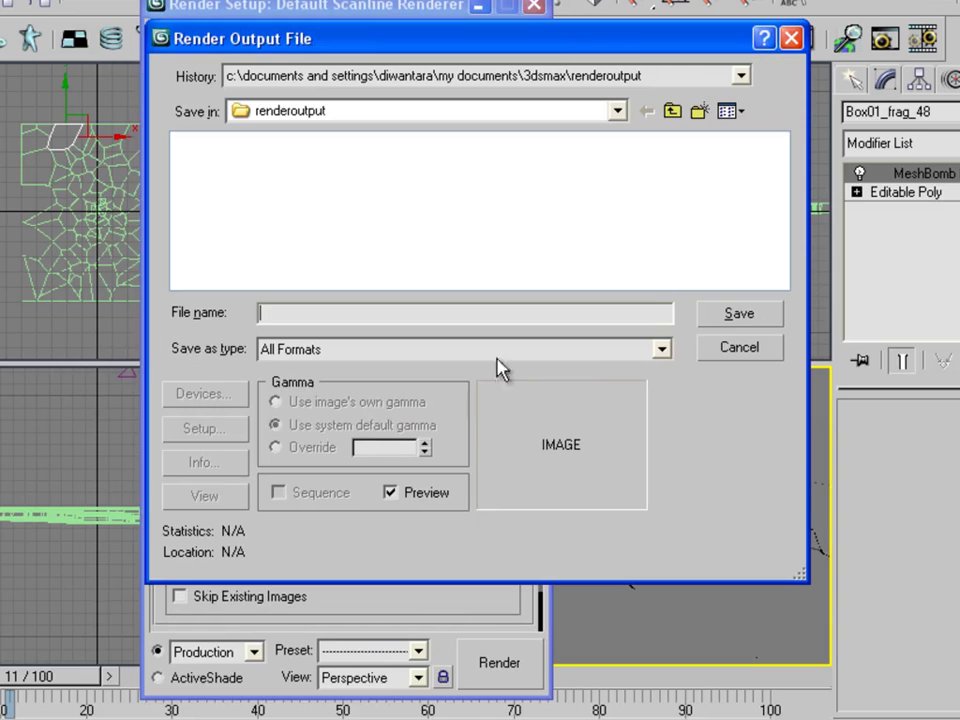
{"action": "left_click", "coordinate": [661, 351]}
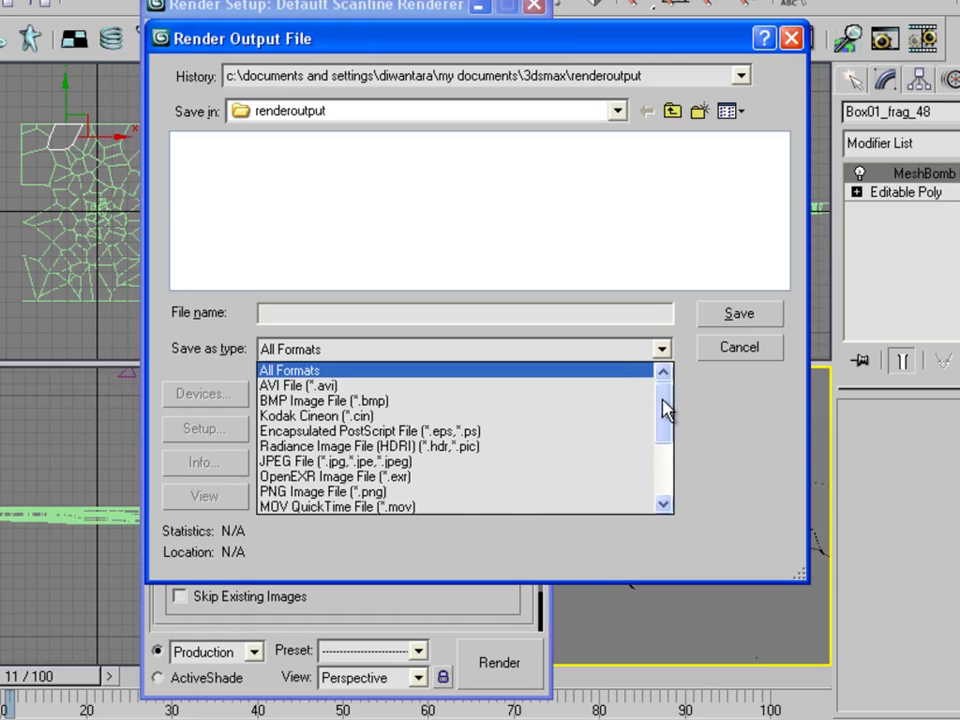
{"action": "left_click_drag", "start_coordinate": [665, 410], "coordinate": [654, 429]}
{"action": "left_click", "coordinate": [640, 435]}
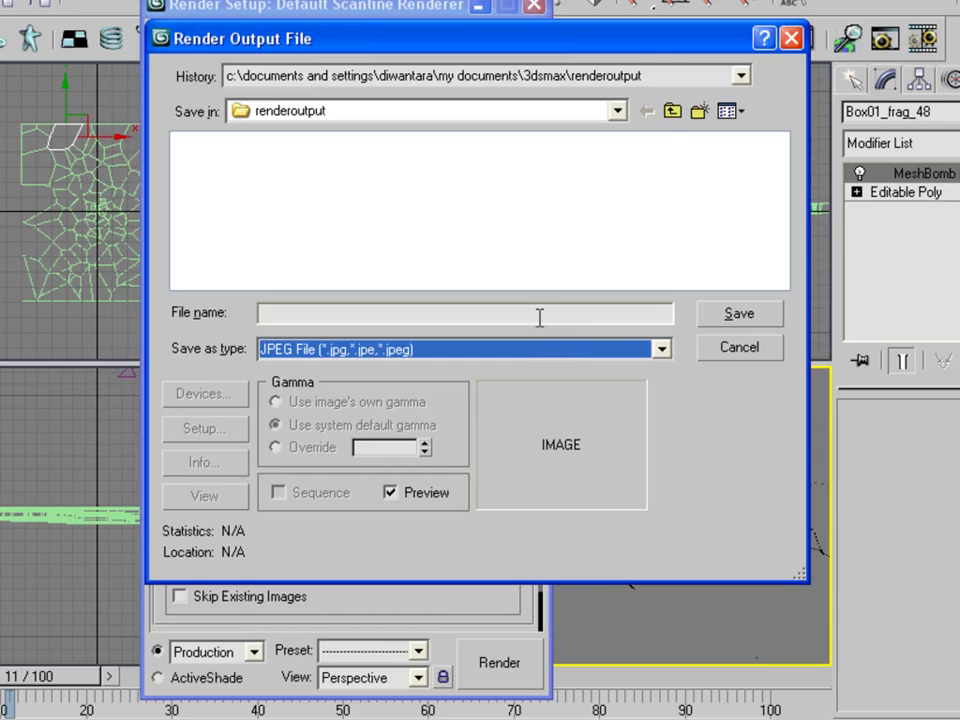
Save the render output to the Desktop as "ground crack", overwriting the existing file and accepting the JPEG image settings
{"action": "left_click", "coordinate": [671, 112]}
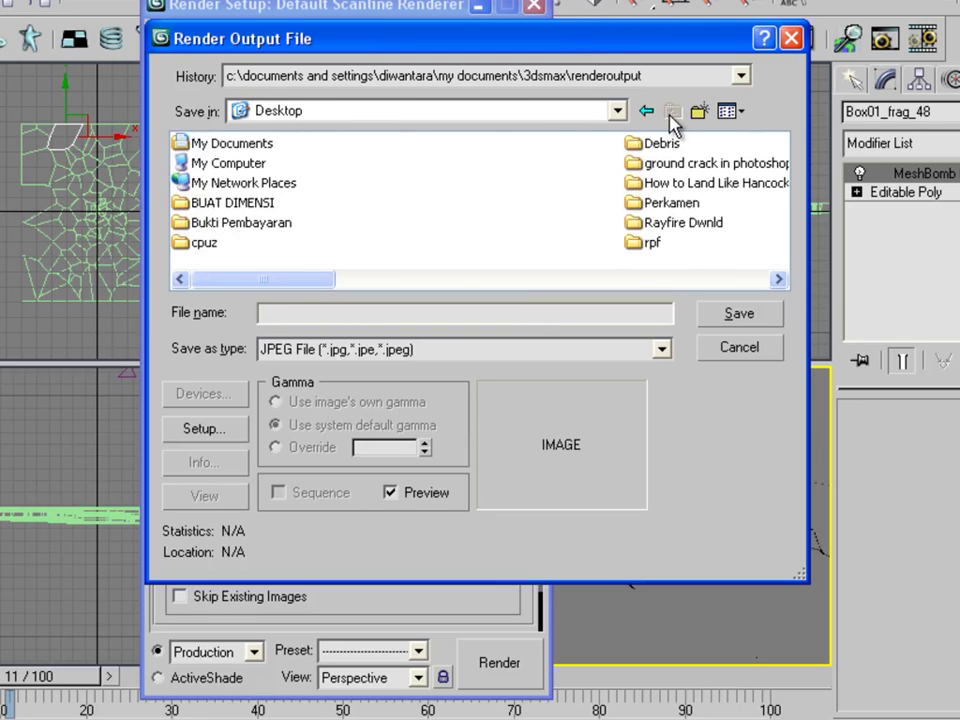
{"action": "type", "text": "grou"}
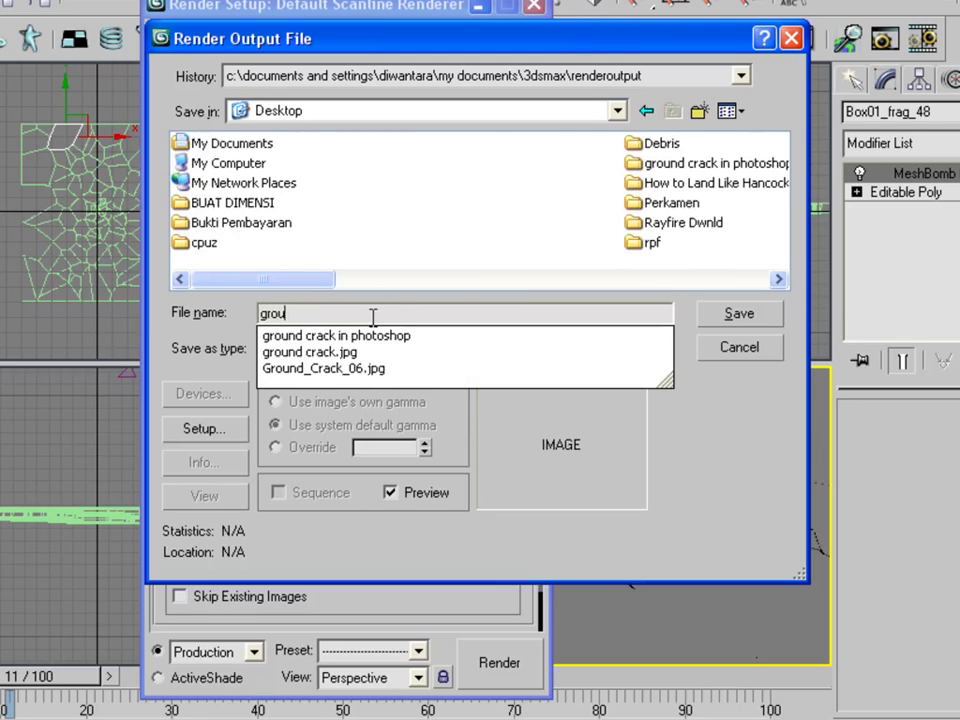
{"action": "type", "text": "nd crack"}
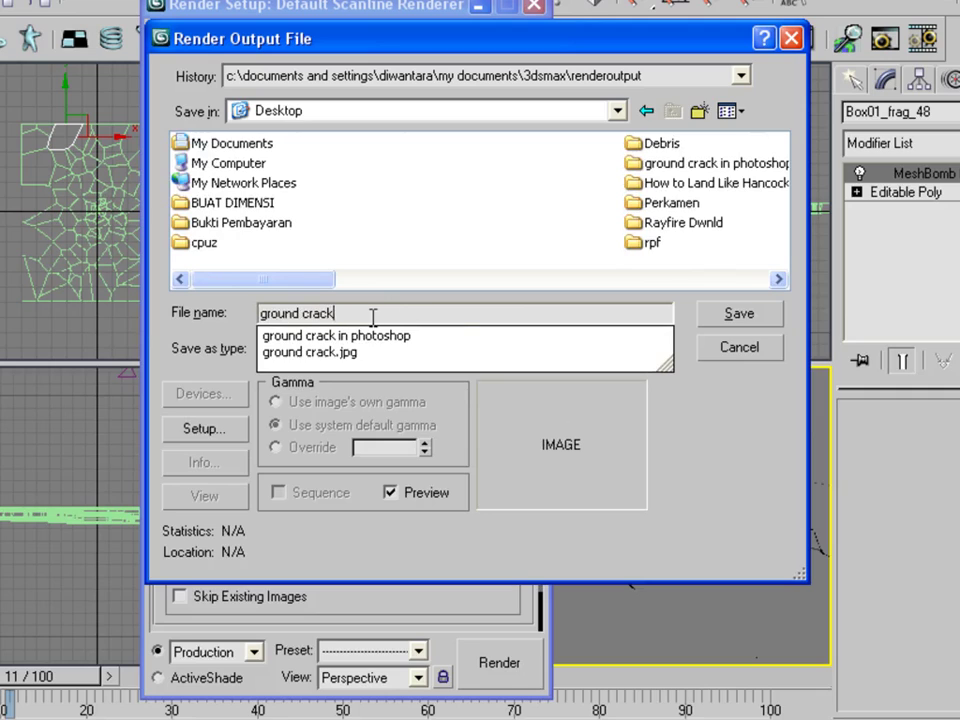
{"action": "left_click", "coordinate": [740, 313]}
{"action": "left_click", "coordinate": [760, 320]}
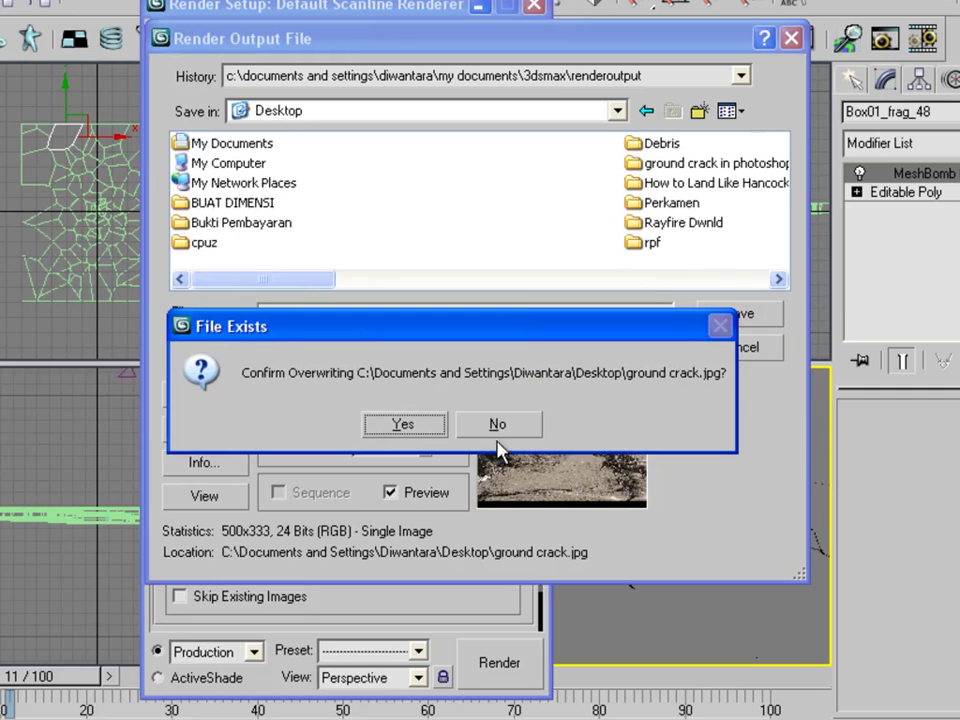
{"action": "left_click", "coordinate": [403, 425]}
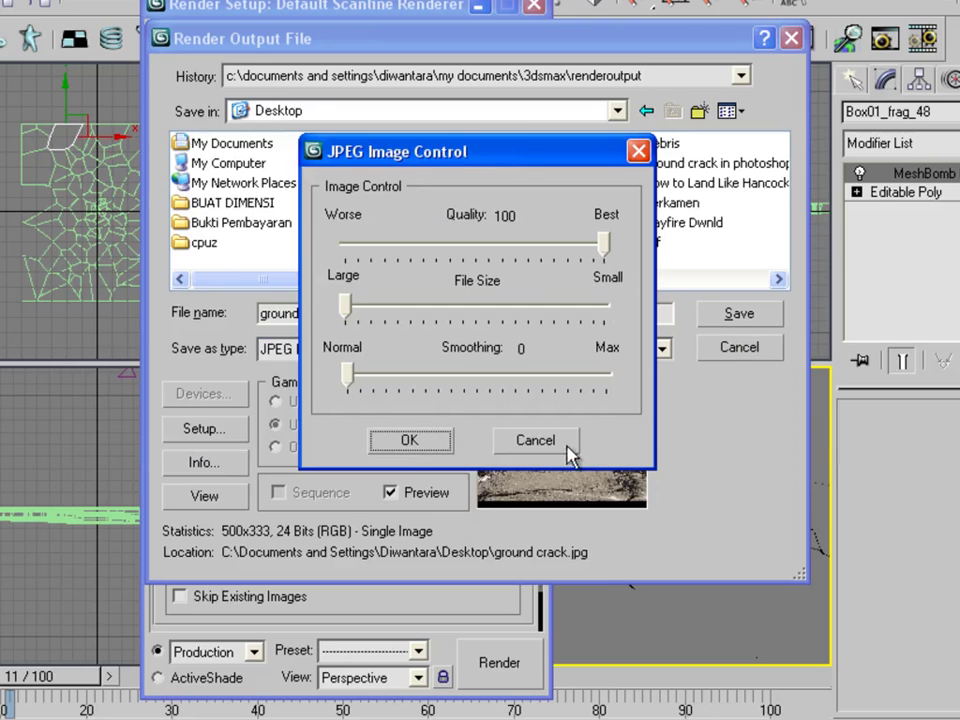
{"action": "left_click", "coordinate": [410, 441]}
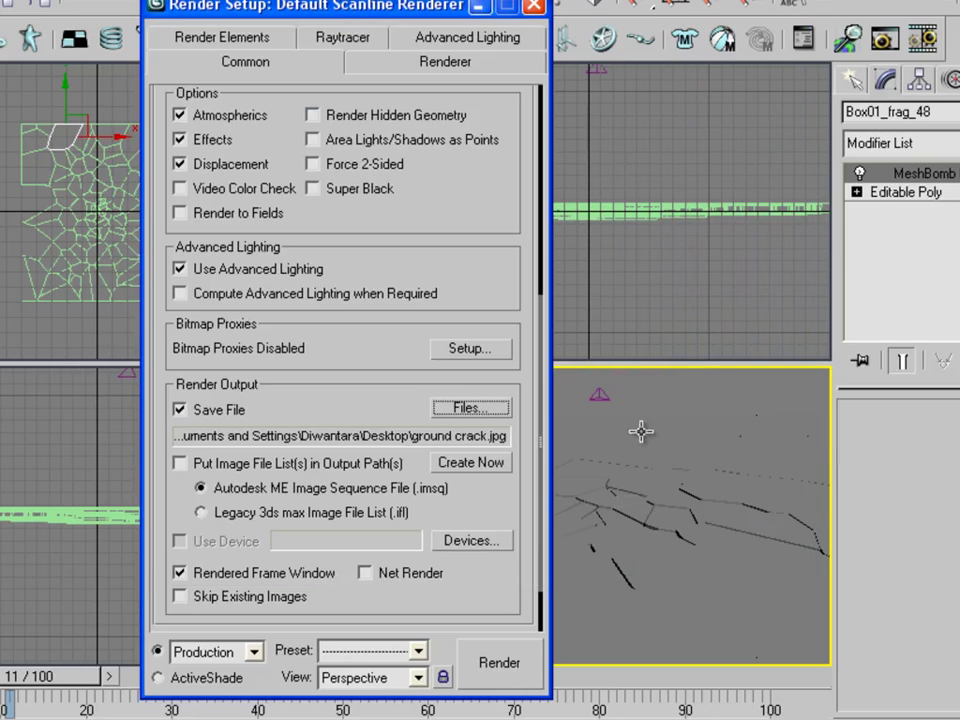
Render the Perspective view of the cracked ground to the JPEG file and close the rendered frame
{"action": "left_click", "coordinate": [497, 665]}
{"action": "left_click", "coordinate": [424, 390]}
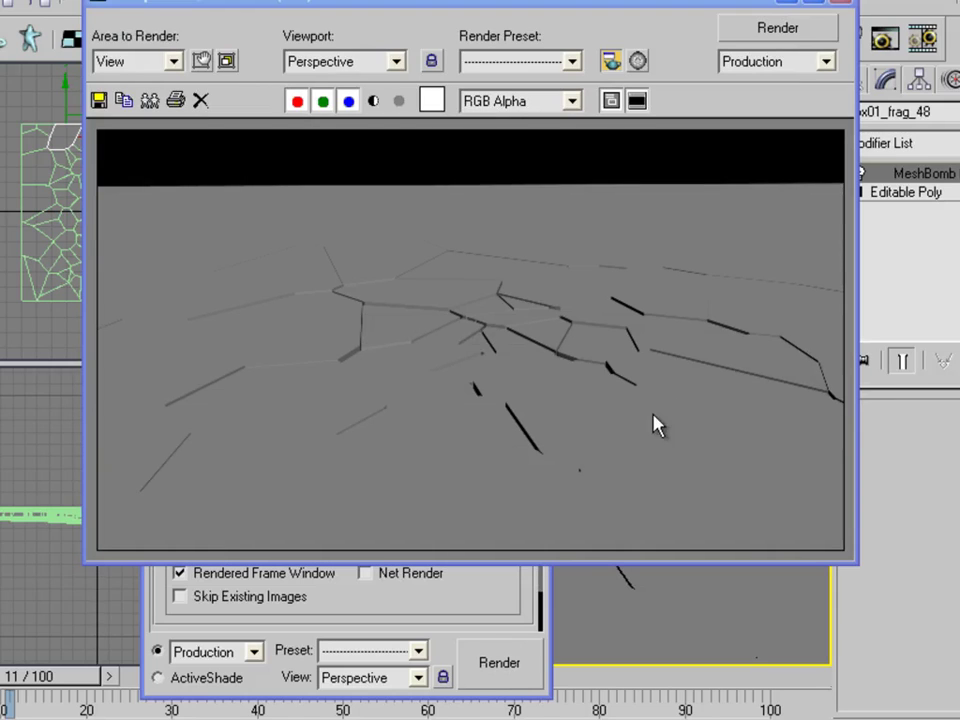
{"action": "left_click", "coordinate": [840, 2]}
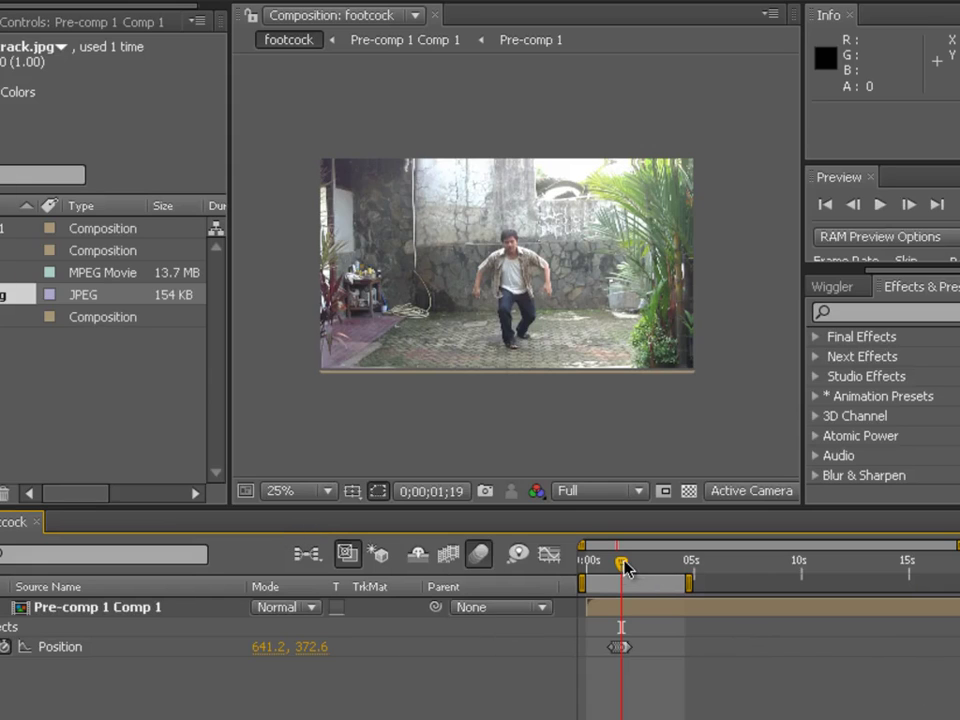
Switch to After Effects, open the Pre-comp 1 composition and scrub through it to examine the layered landing footage
{"action": "mouse_move", "coordinate": [624, 567]}
{"action": "left_mouse_down"}
{"action": "mouse_move", "coordinate": [602, 564]}
{"action": "mouse_move", "coordinate": [658, 564]}
{"action": "mouse_move", "coordinate": [605, 566]}
{"action": "left_mouse_up"}
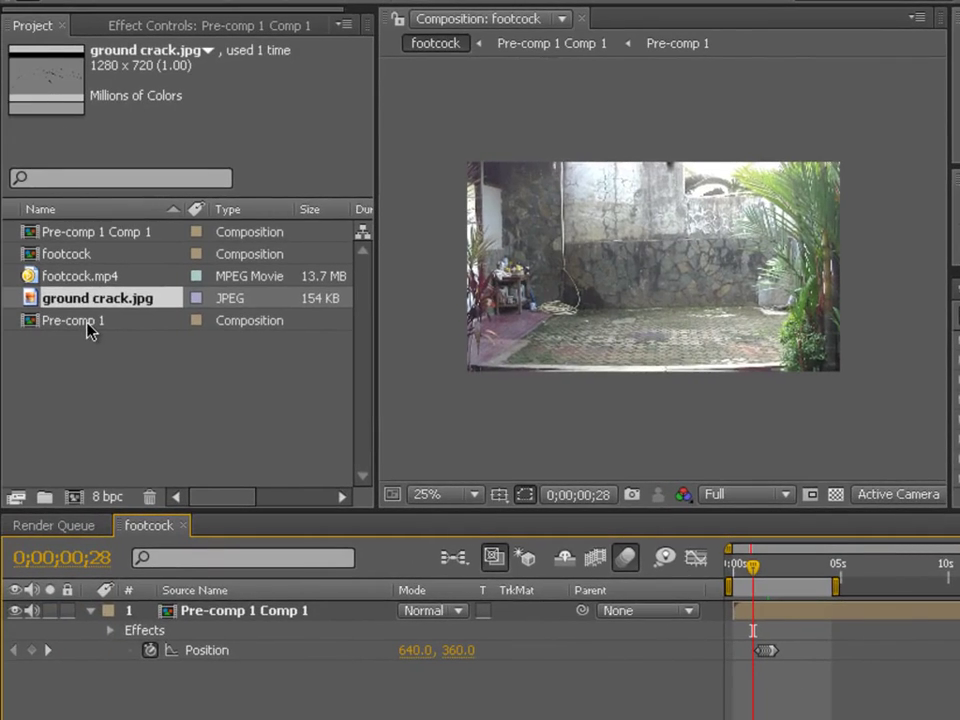
{"action": "double_click", "coordinate": [88, 325]}
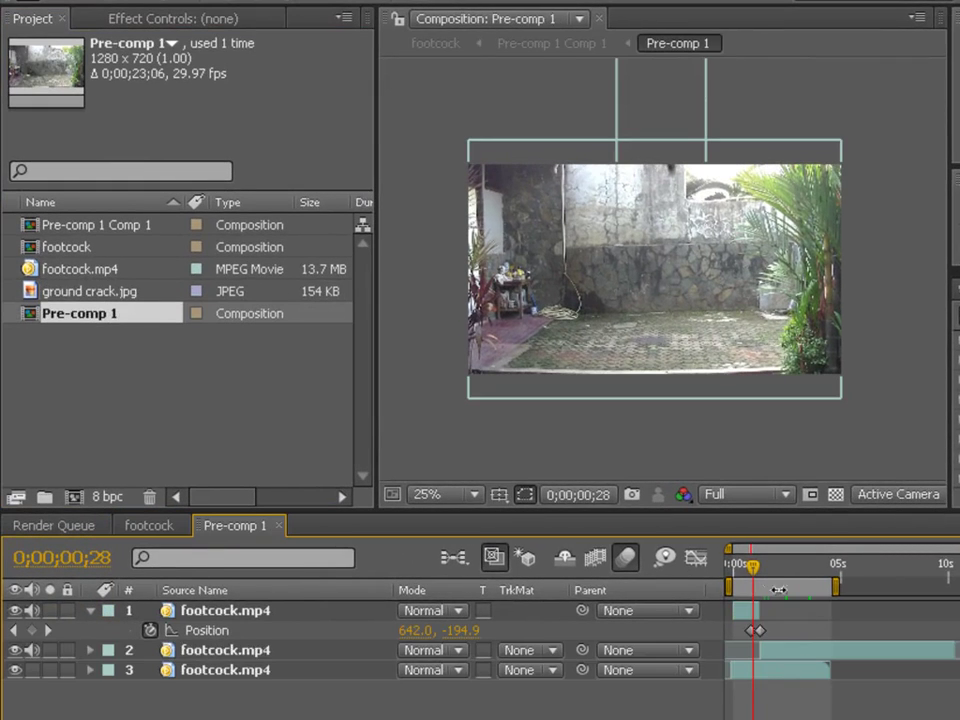
{"action": "left_click_drag", "start_coordinate": [758, 575], "coordinate": [819, 574]}
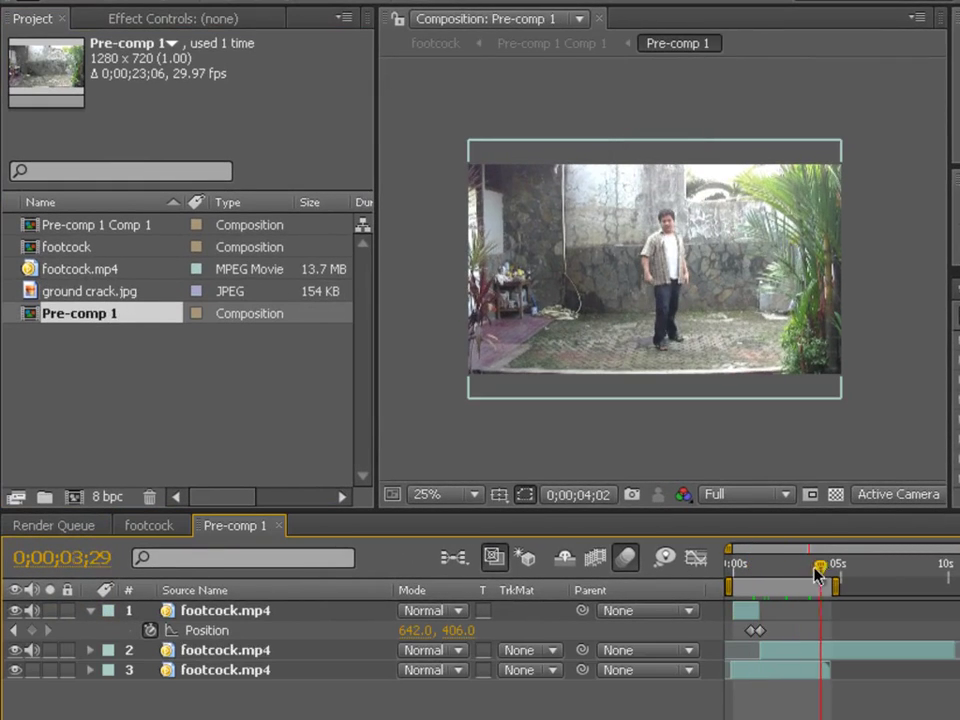
{"action": "left_click_drag", "start_coordinate": [737, 573], "coordinate": [783, 567]}
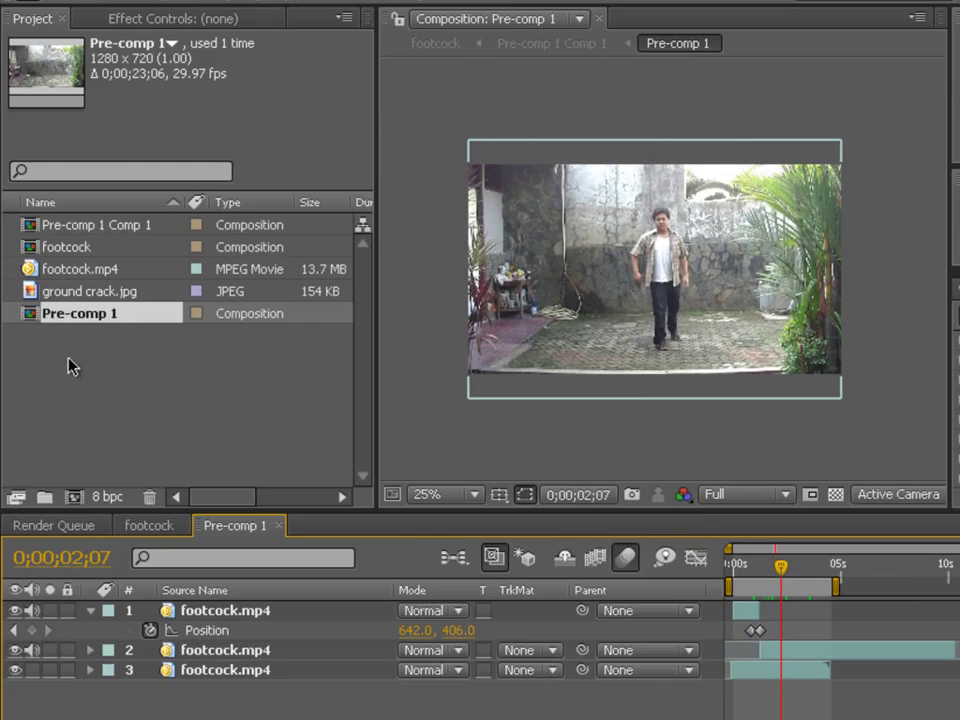
Import the test[0000-0300].rpf image sequence from the Desktop's Debris folder, interpreting its alpha as Straight - Unmatted
{"action": "double_click", "coordinate": [154, 409]}
{"action": "left_click", "coordinate": [318, 316]}
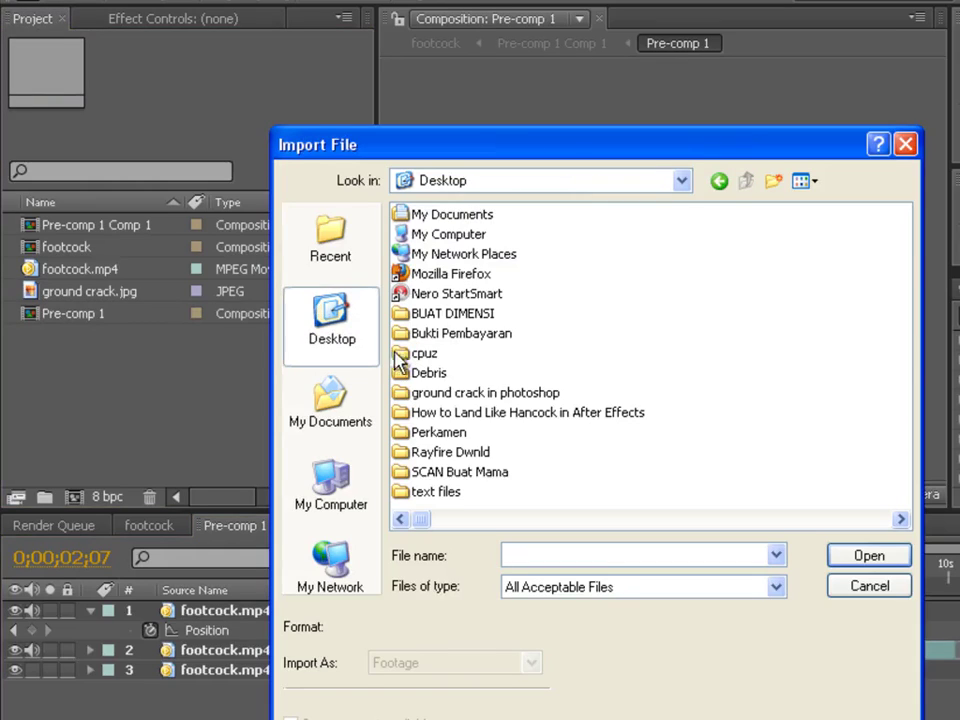
{"action": "double_click", "coordinate": [431, 375]}
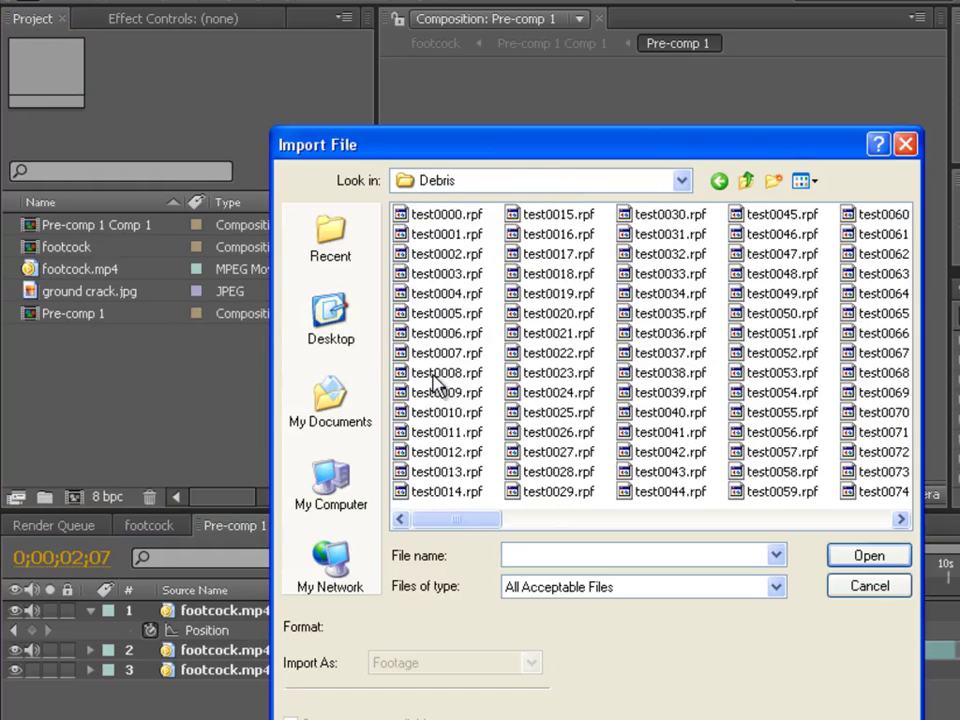
{"action": "double_click", "coordinate": [467, 219]}
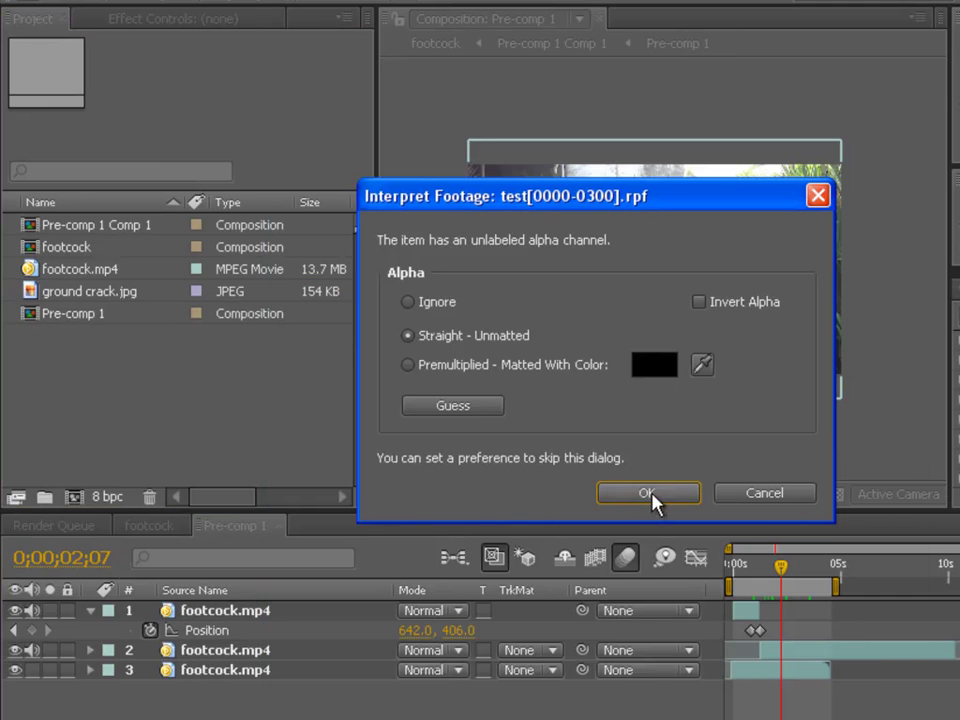
{"action": "left_click", "coordinate": [649, 493]}
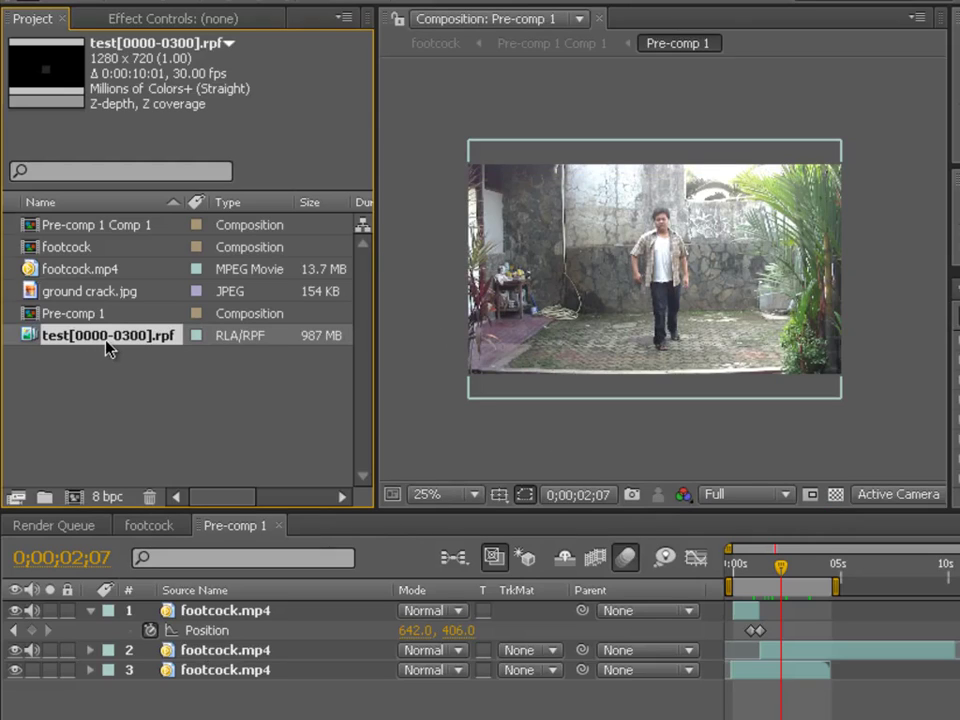
Add ground crack.jpg as the top layer of Pre-comp 1 and draw a closed Pen tool mask around the cracked ground, excluding the black strip
{"action": "left_click", "coordinate": [98, 294]}
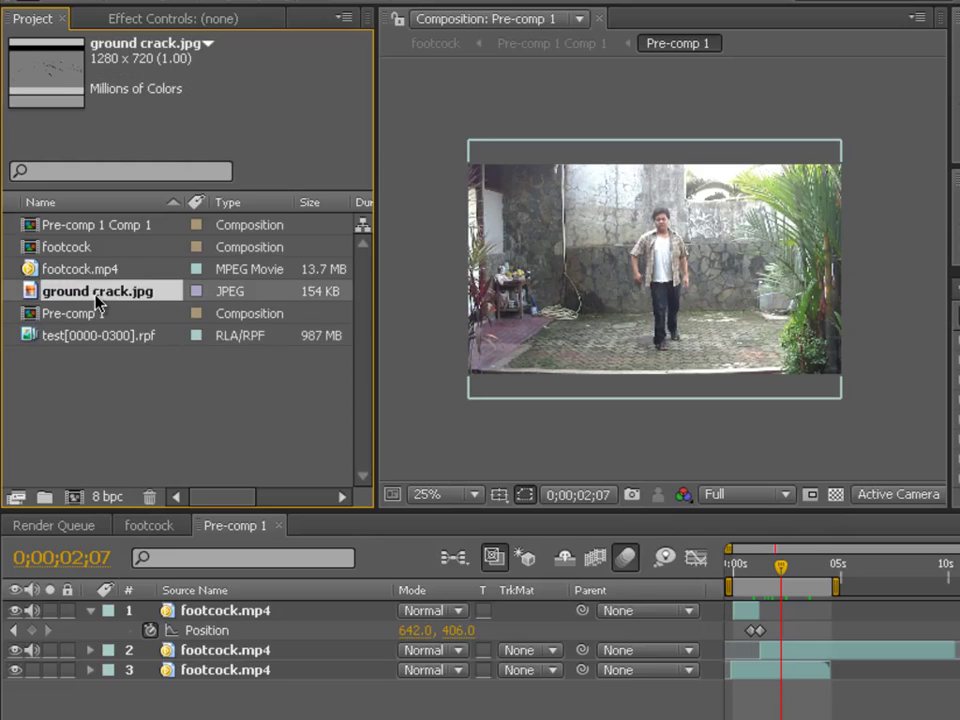
{"action": "left_click_drag", "start_coordinate": [140, 296], "coordinate": [675, 385]}
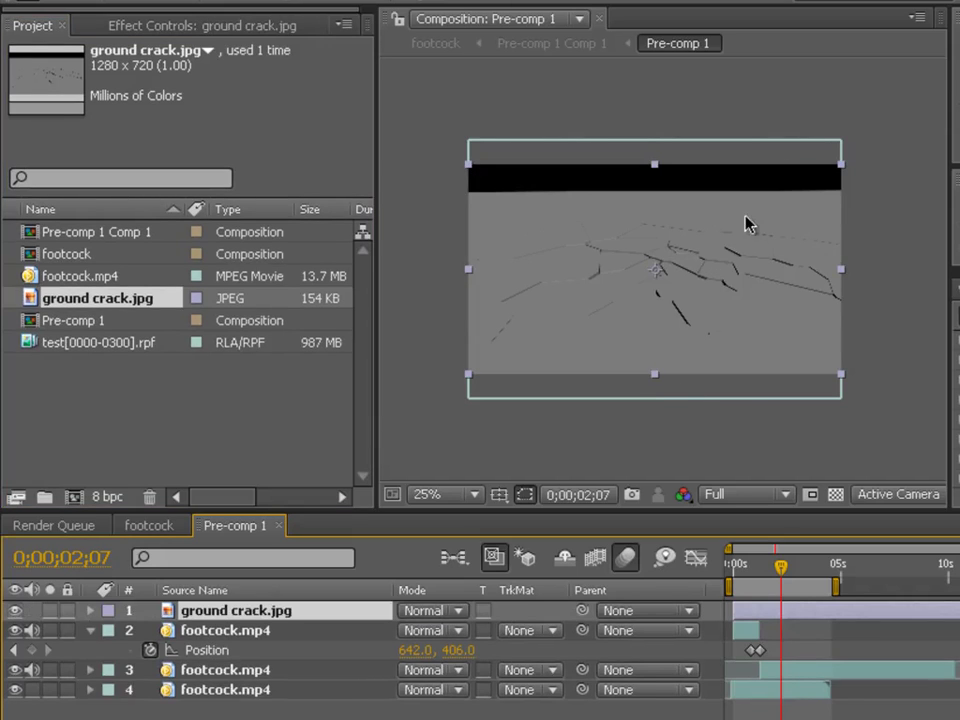
{"action": "key", "text": "g"}
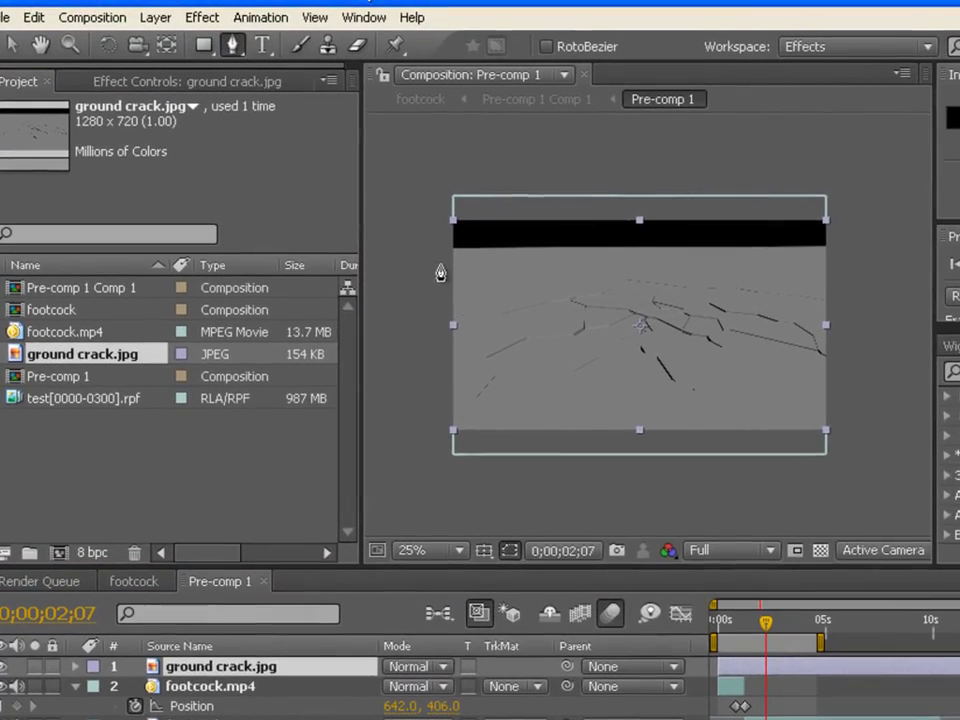
{"action": "left_click", "coordinate": [452, 197]}
{"action": "left_click", "coordinate": [831, 277]}
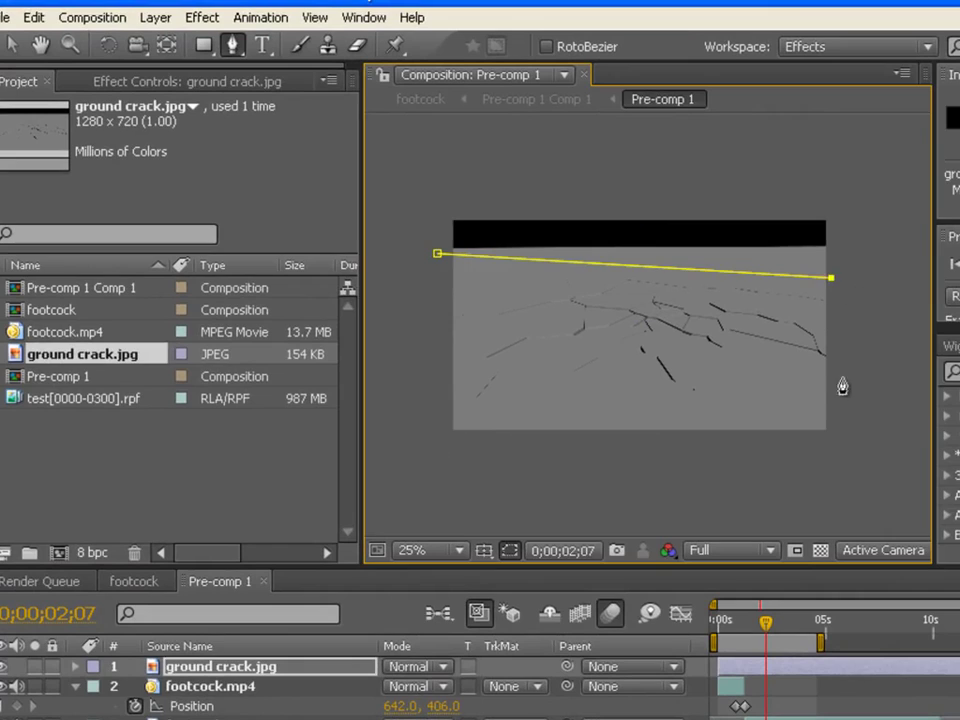
{"action": "left_click", "coordinate": [846, 380]}
{"action": "left_click", "coordinate": [835, 459]}
{"action": "left_click", "coordinate": [403, 459]}
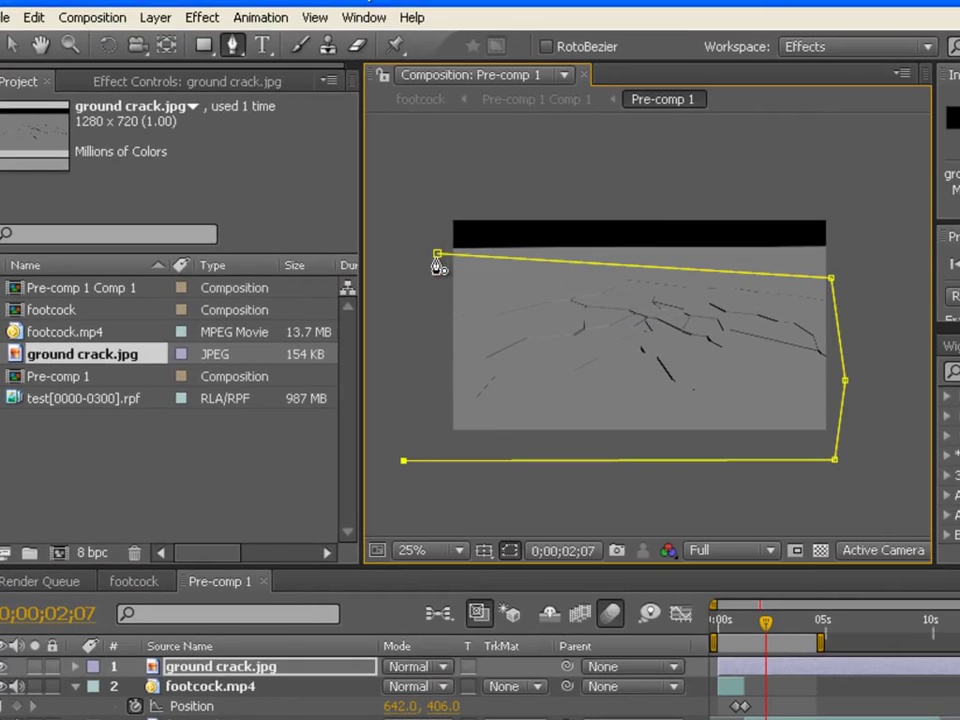
{"action": "left_click", "coordinate": [437, 254]}
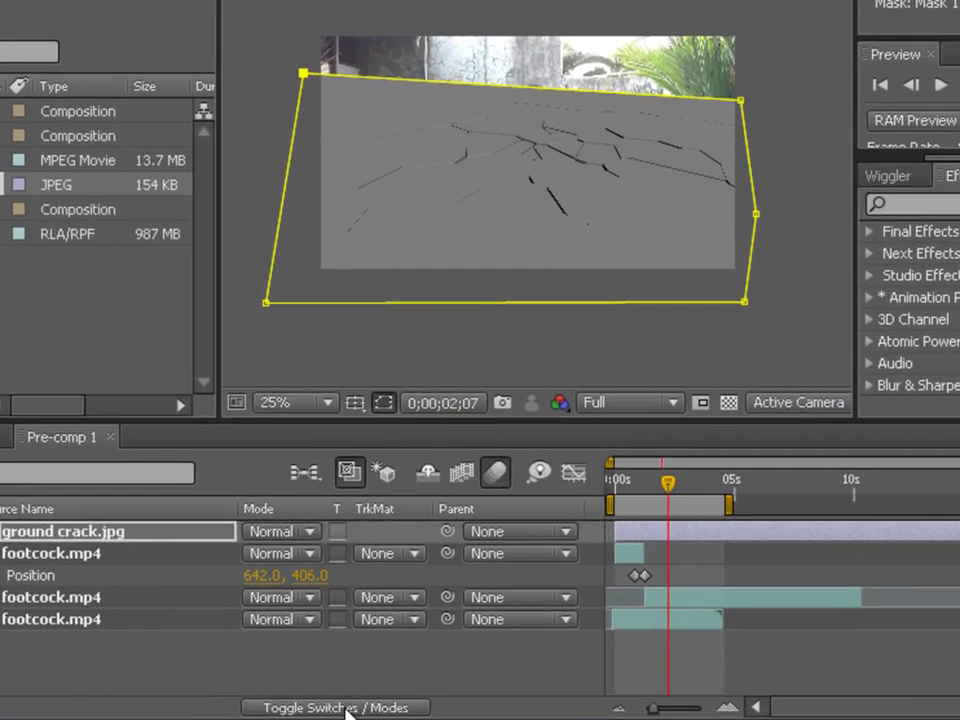
Set the ground crack.jpg layer's blending mode to Hard Light
{"action": "left_click", "coordinate": [347, 708]}
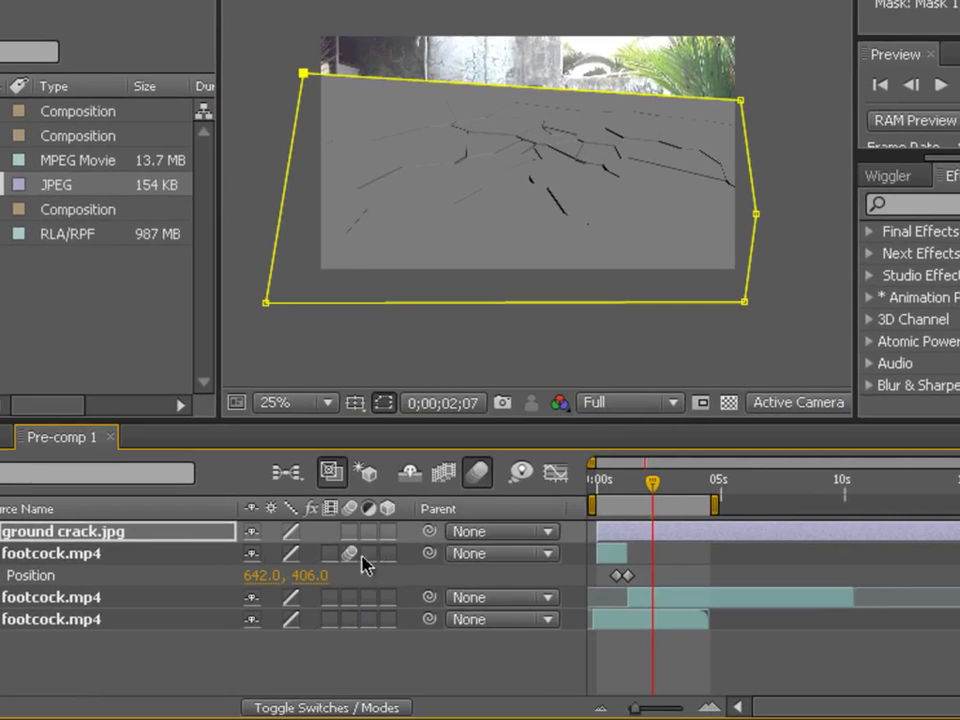
{"action": "left_click", "coordinate": [358, 707]}
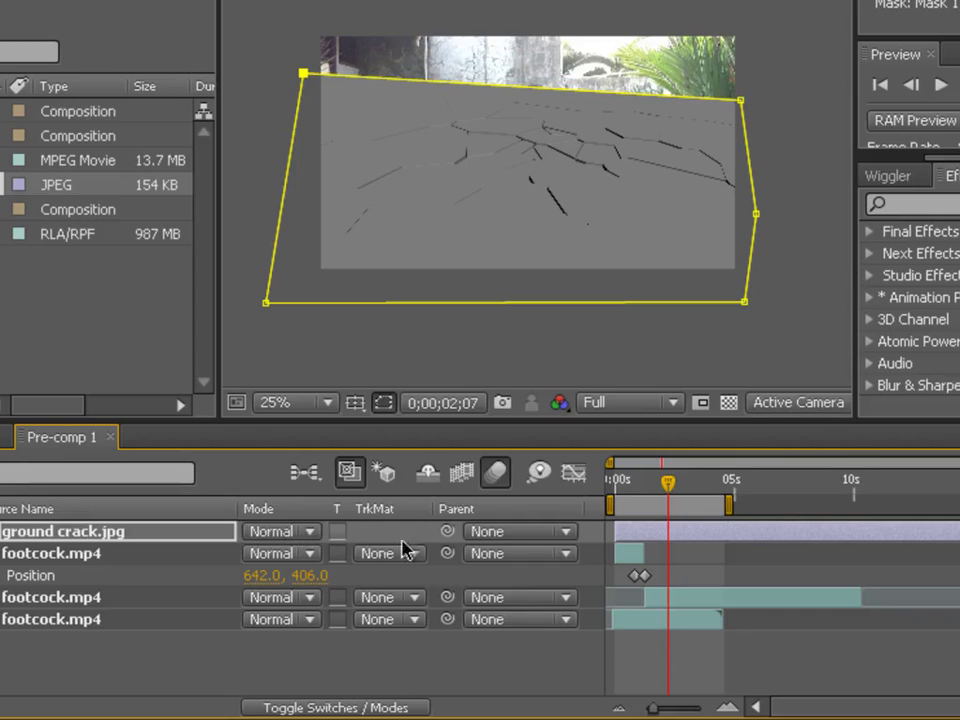
{"action": "left_click", "coordinate": [716, 538]}
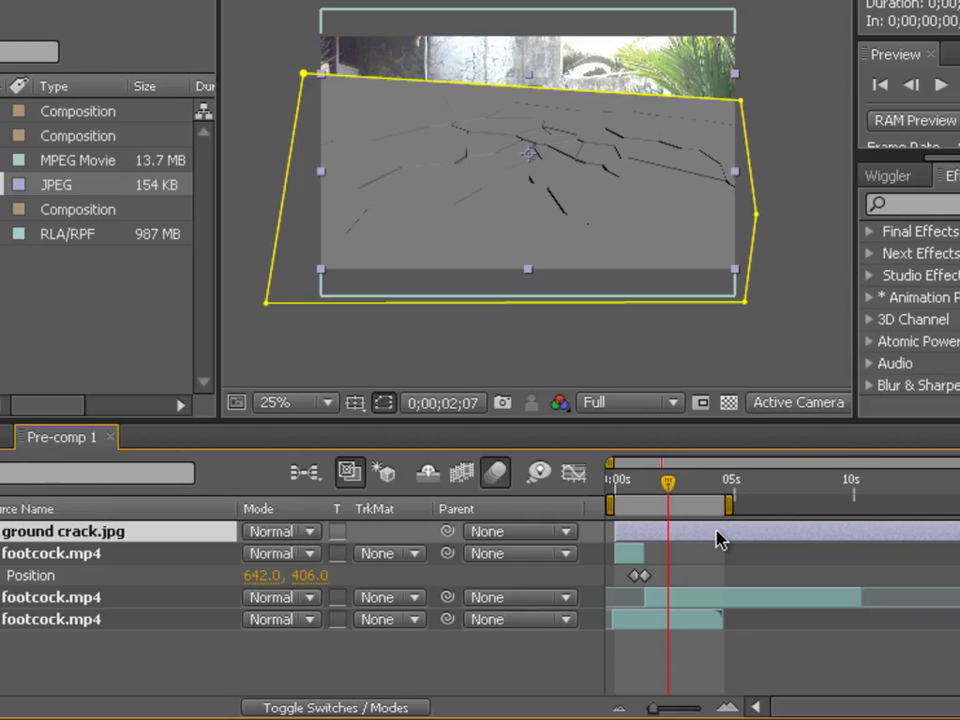
{"action": "left_click", "coordinate": [305, 536]}
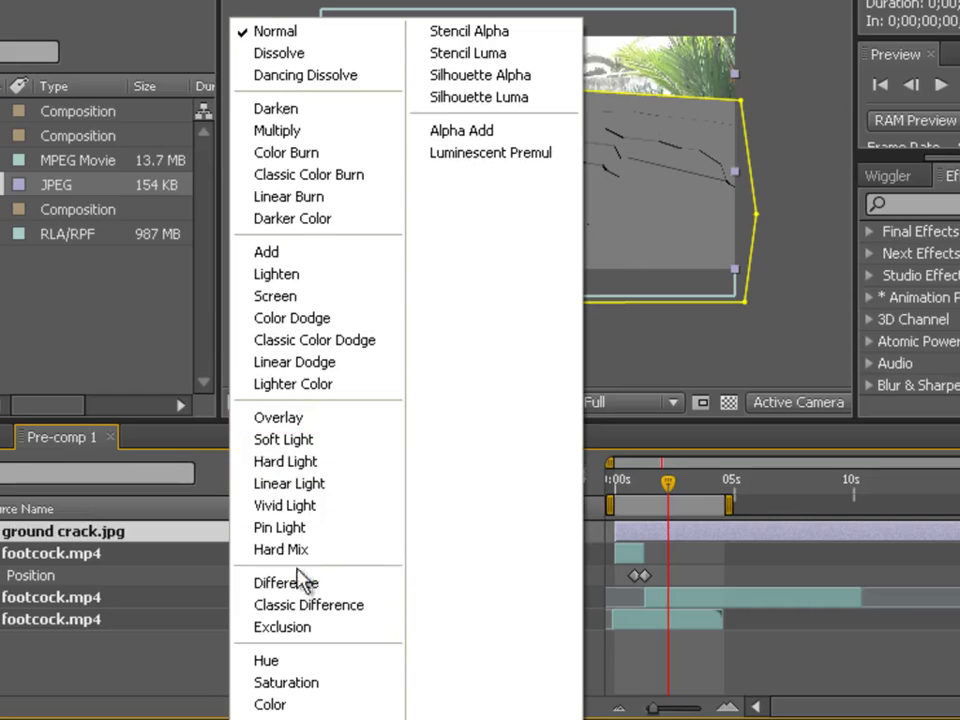
{"action": "left_click", "coordinate": [313, 468]}
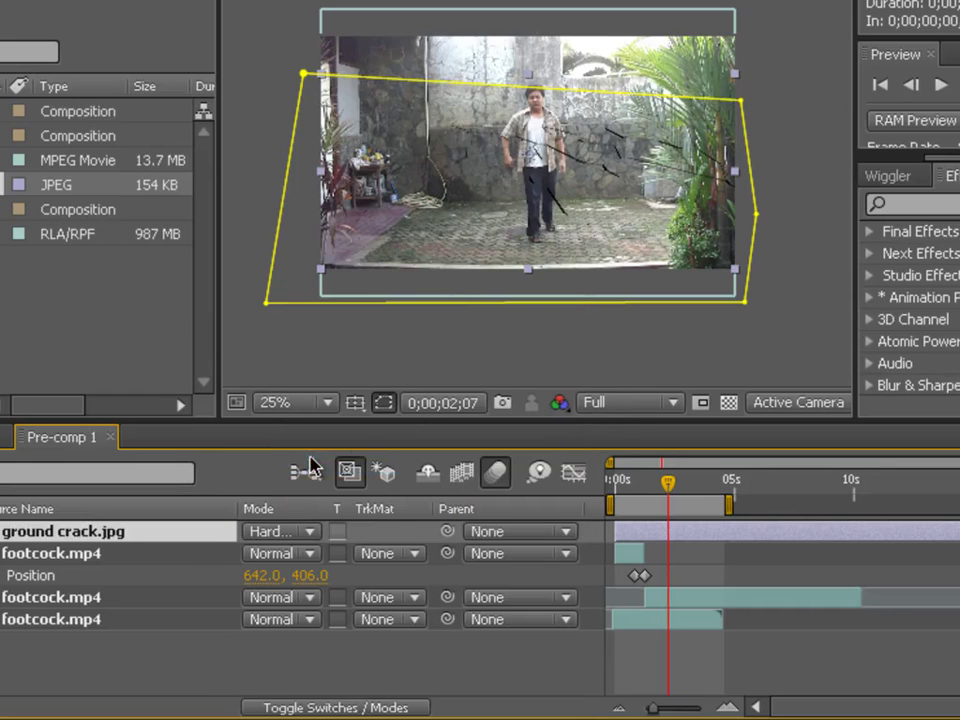
Move the ground crack layer down onto the paving beneath the man's feet and scale it to about 54%, 50%
{"action": "left_click_drag", "start_coordinate": [507, 200], "coordinate": [662, 310]}
{"action": "left_click", "coordinate": [737, 345]}
{"action": "left_click", "coordinate": [724, 338]}
{"action": "key", "text": "slash"}
{"action": "key", "text": "comma"}
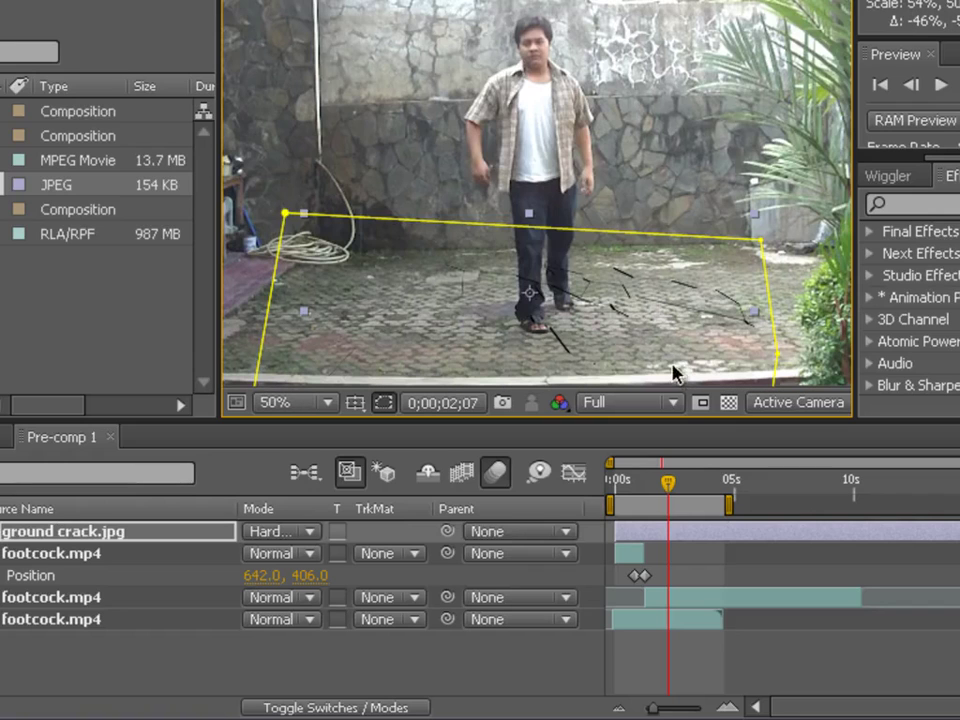
At the landing frame 0;00;01;08, reposition the ground crack to about 662, 596 and trim the layer to start there
{"action": "mouse_move", "coordinate": [636, 484]}
{"action": "left_mouse_down"}
{"action": "mouse_move", "coordinate": [628, 484]}
{"action": "mouse_move", "coordinate": [643, 485]}
{"action": "left_mouse_up"}
{"action": "left_click", "coordinate": [915, 120]}
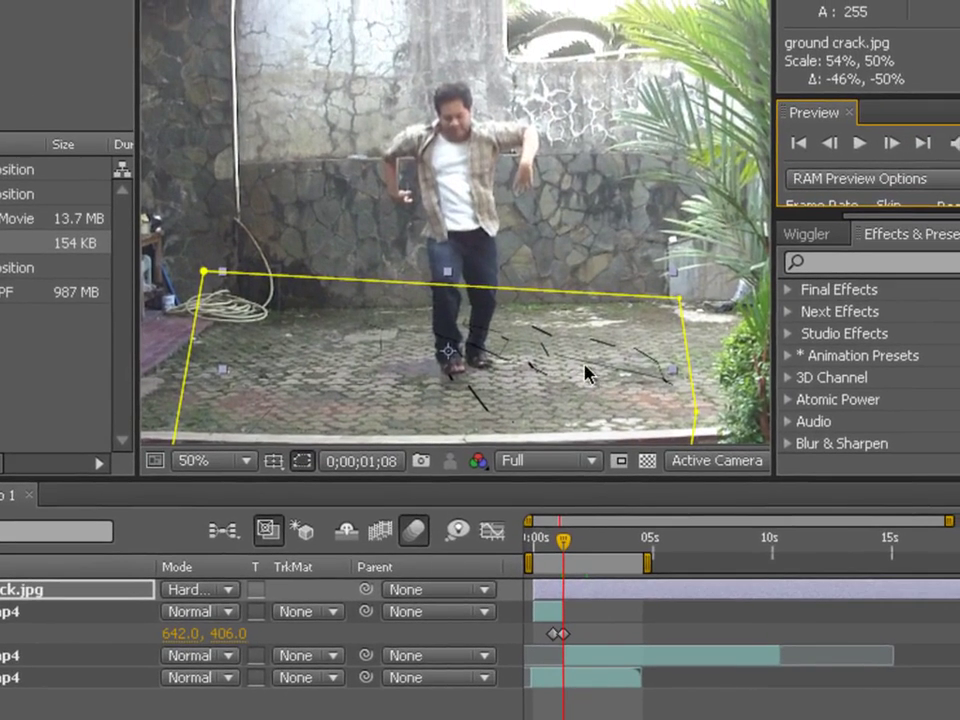
{"action": "left_click_drag", "start_coordinate": [588, 373], "coordinate": [592, 387]}
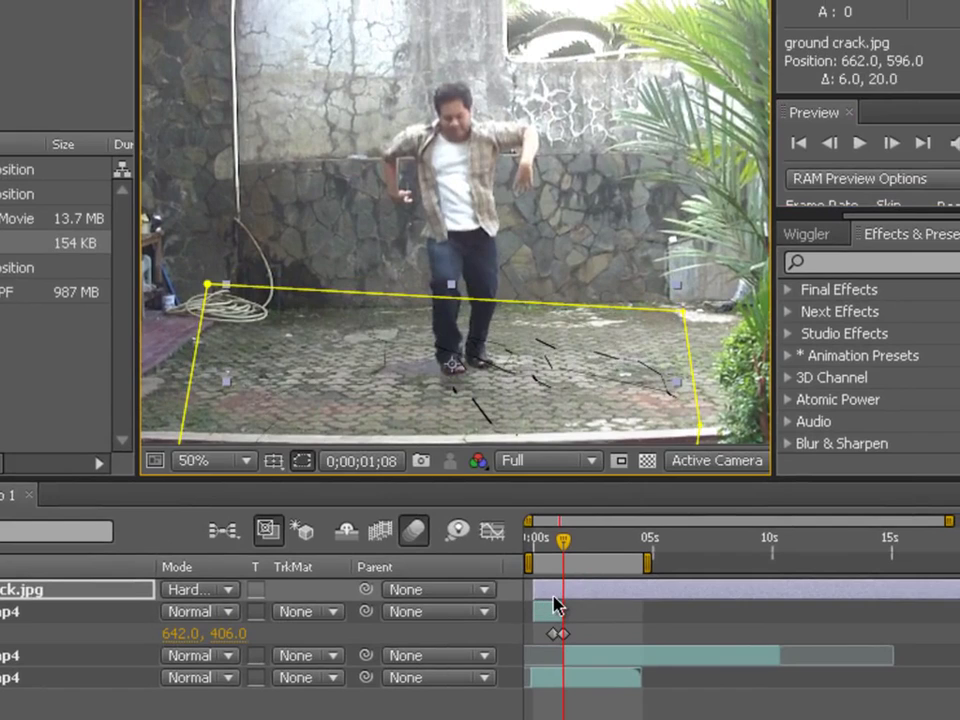
{"action": "left_click_drag", "start_coordinate": [563, 543], "coordinate": [579, 548]}
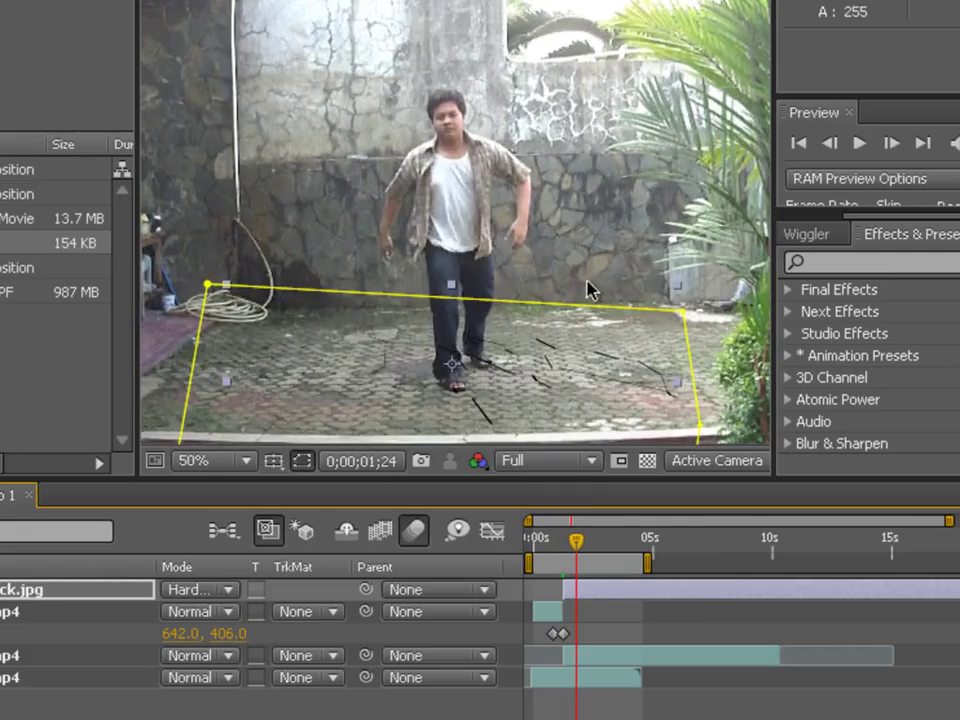
Add five Pen tool points along the upper edge of the ground crack mask, across the man's legs
{"action": "key", "text": "comma"}
{"action": "left_click", "coordinate": [695, 318]}
{"action": "key", "text": "period"}
{"action": "left_click", "coordinate": [695, 318]}
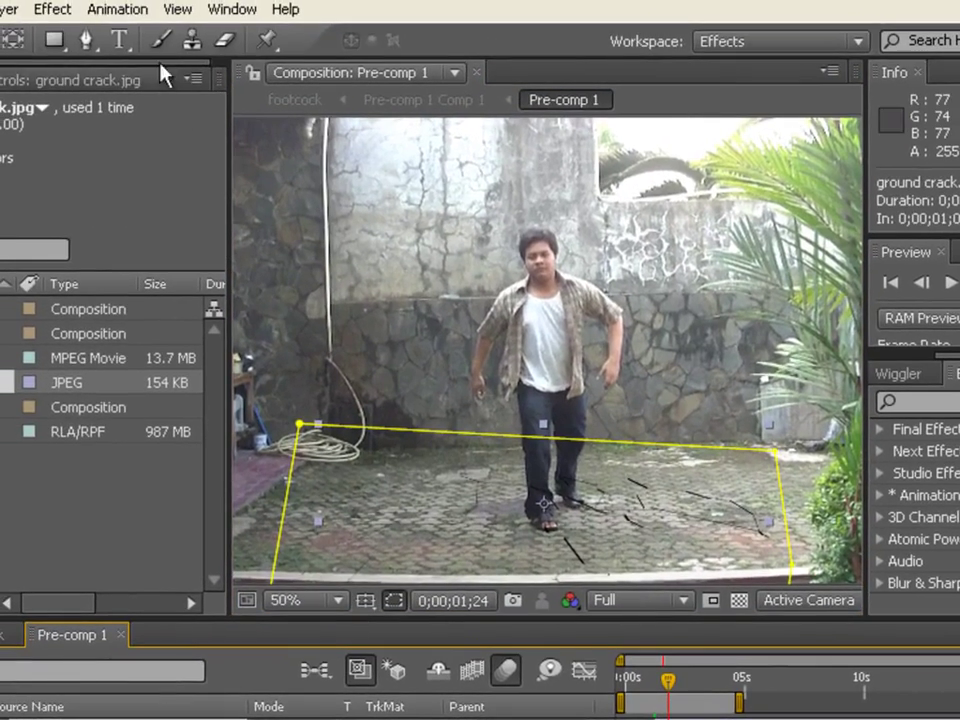
{"action": "left_click", "coordinate": [86, 40]}
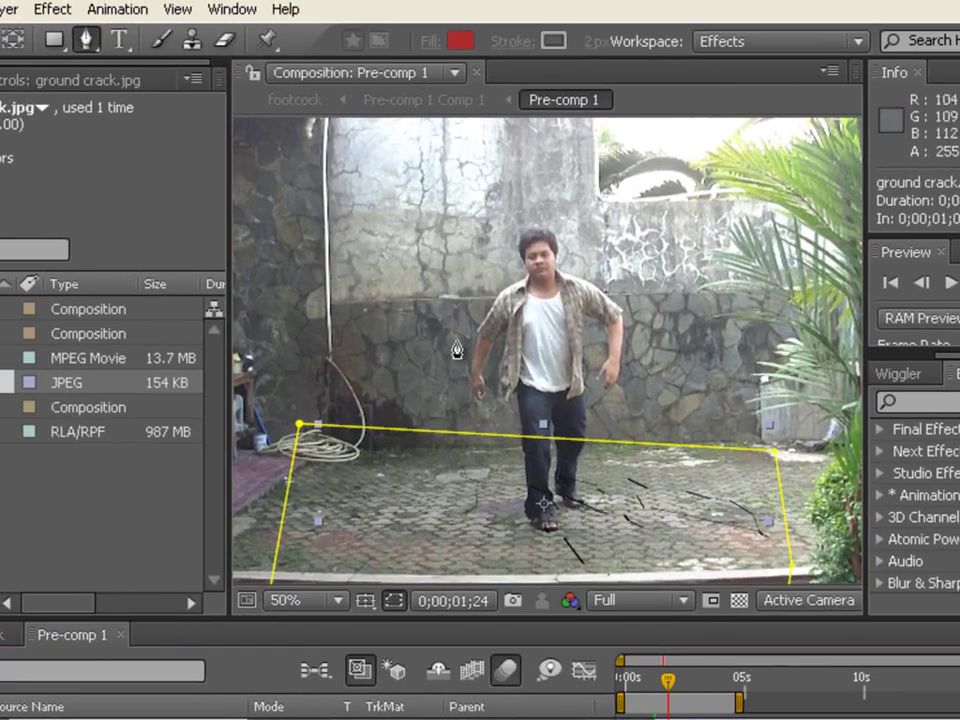
{"action": "left_click", "coordinate": [514, 438]}
{"action": "left_click", "coordinate": [534, 437]}
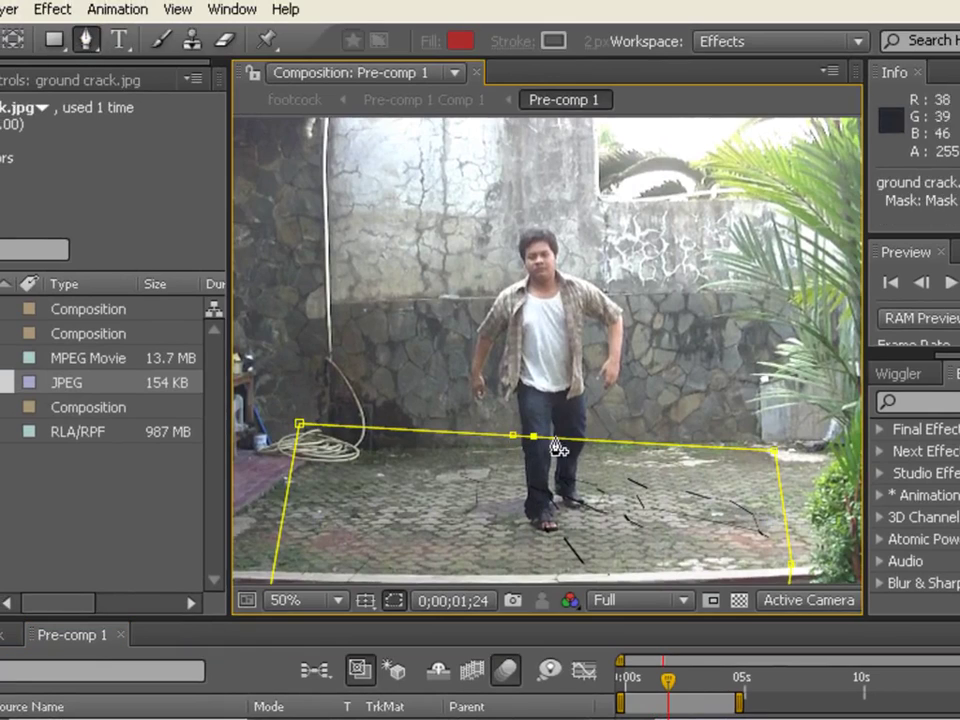
{"action": "left_click", "coordinate": [554, 437]}
{"action": "left_click", "coordinate": [588, 440]}
{"action": "left_click", "coordinate": [606, 441]}
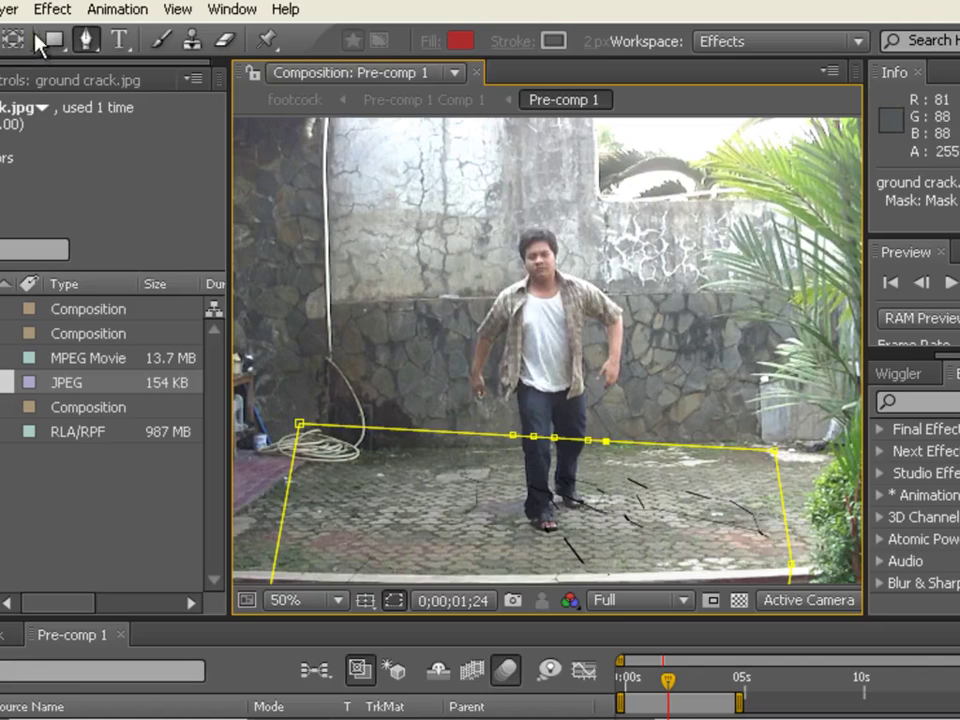
Reshape the added mask points down and around the man's legs and feet to keep the cracks off him
{"action": "key", "text": "v"}
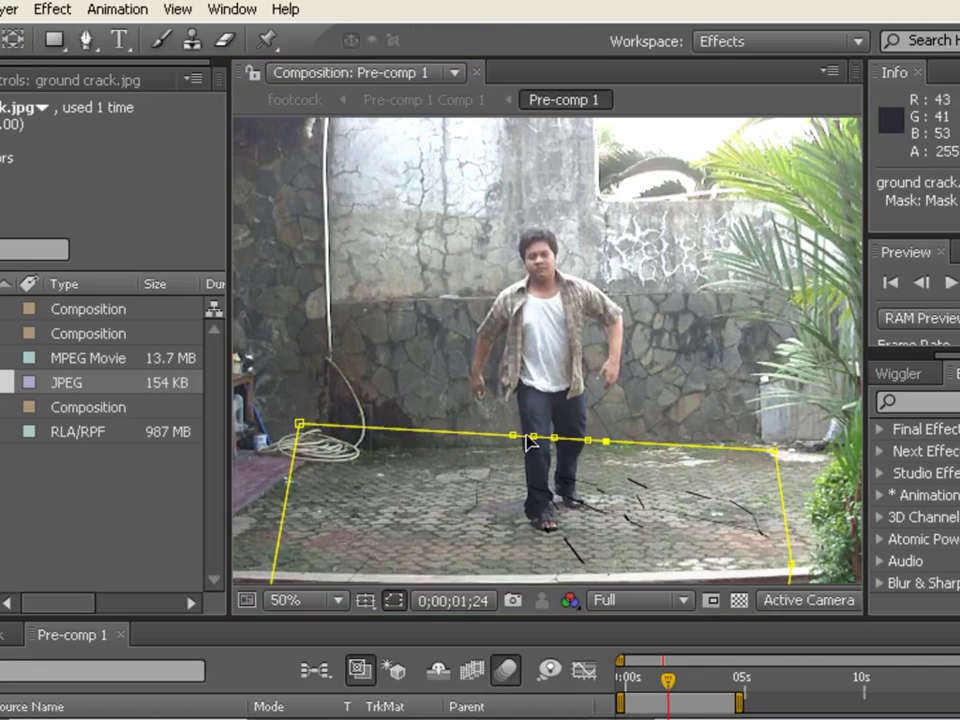
{"action": "left_click_drag", "start_coordinate": [534, 437], "coordinate": [558, 540]}
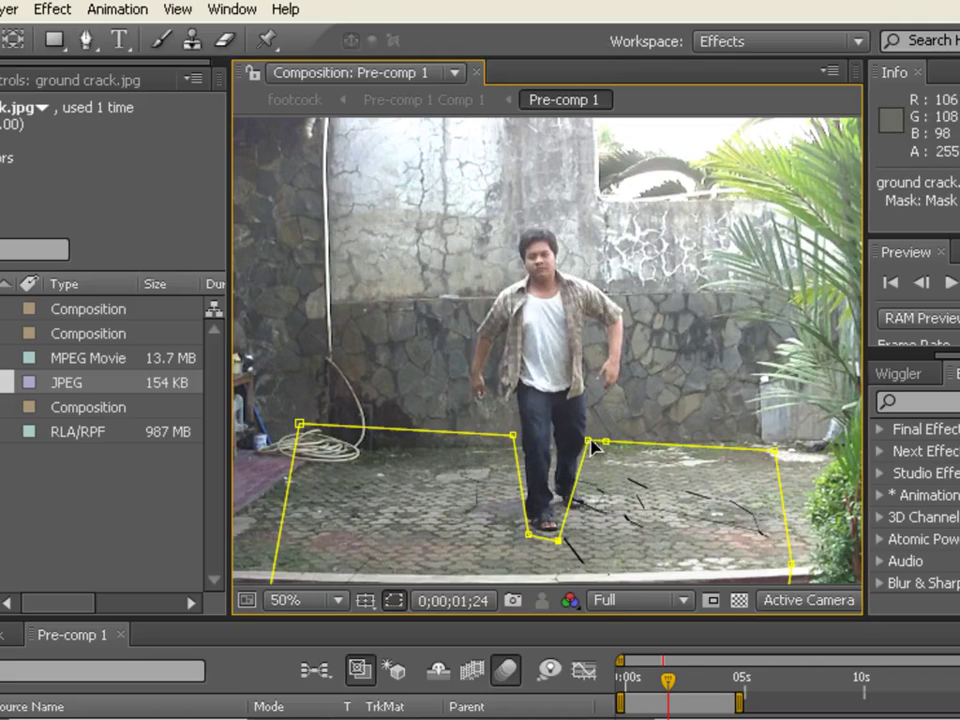
{"action": "left_click_drag", "start_coordinate": [588, 440], "coordinate": [585, 520]}
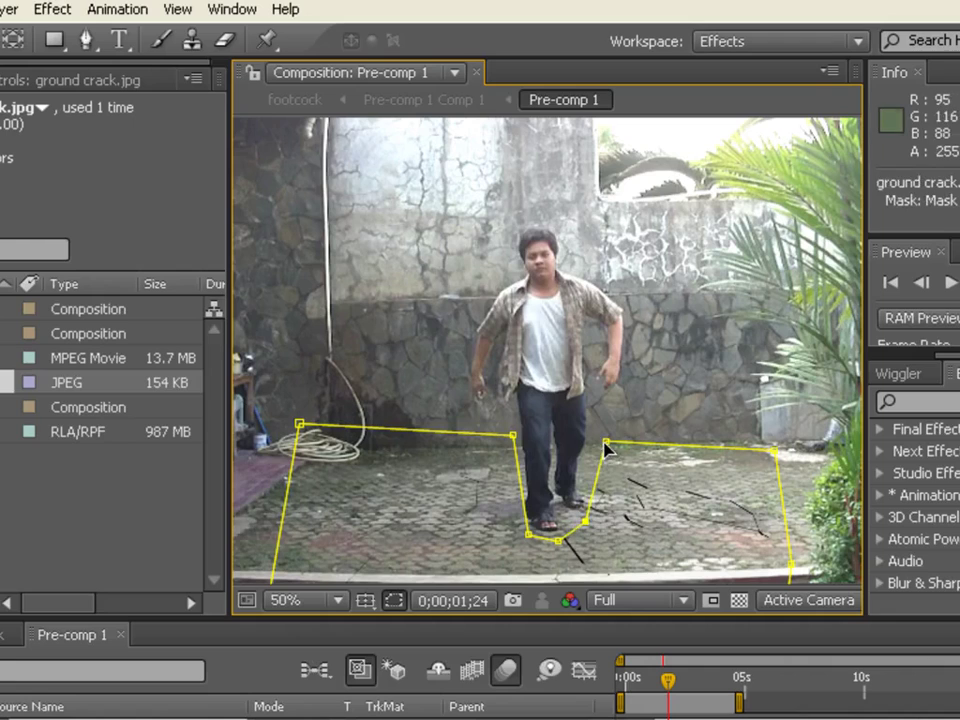
{"action": "left_click_drag", "start_coordinate": [606, 443], "coordinate": [598, 442]}
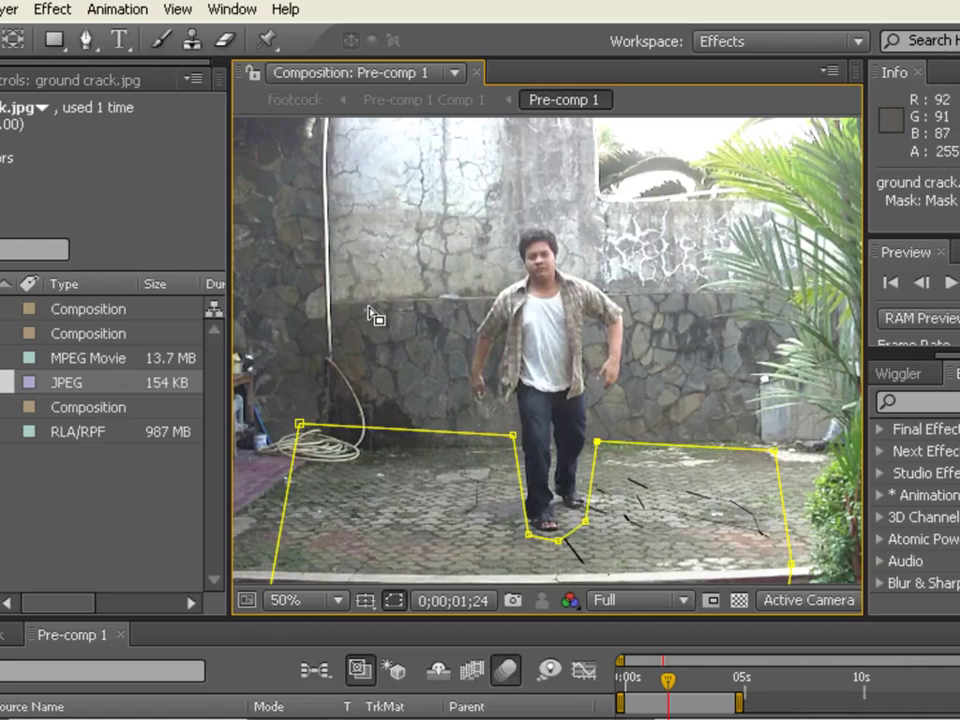
{"action": "key", "text": "comma"}
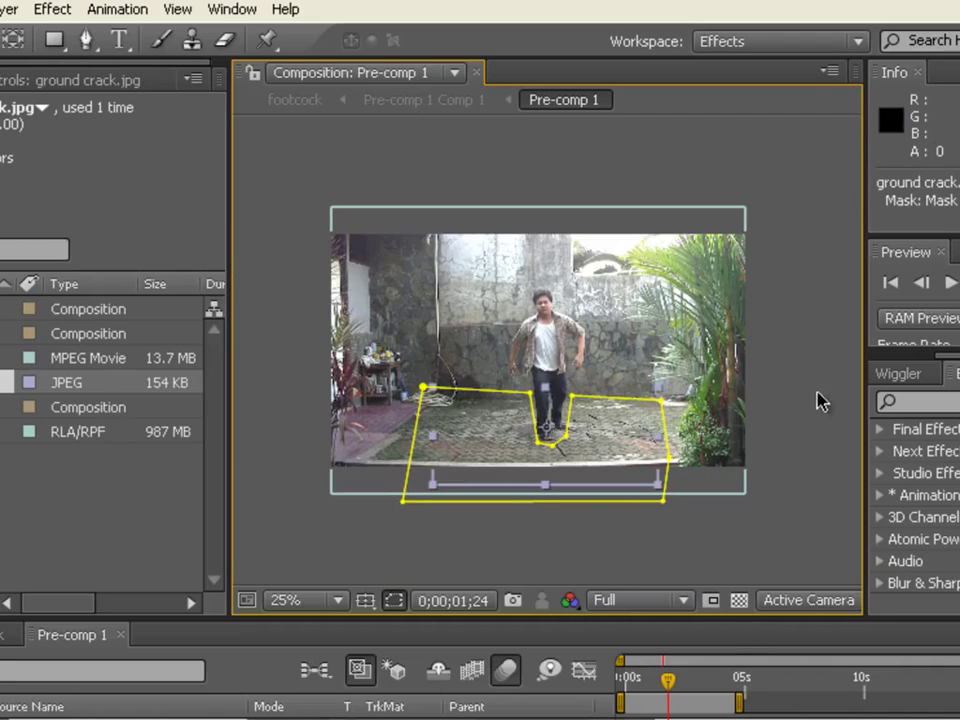
Add the test[0000-0300].rpf debris sequence as the top layer and position it at about 648, 492 around the man's feet
{"action": "mouse_move", "coordinate": [676, 687]}
{"action": "left_mouse_down"}
{"action": "mouse_move", "coordinate": [643, 684]}
{"action": "mouse_move", "coordinate": [700, 684]}
{"action": "mouse_move", "coordinate": [692, 684]}
{"action": "left_mouse_up"}
{"action": "key", "text": "period"}
{"action": "key", "text": "comma"}
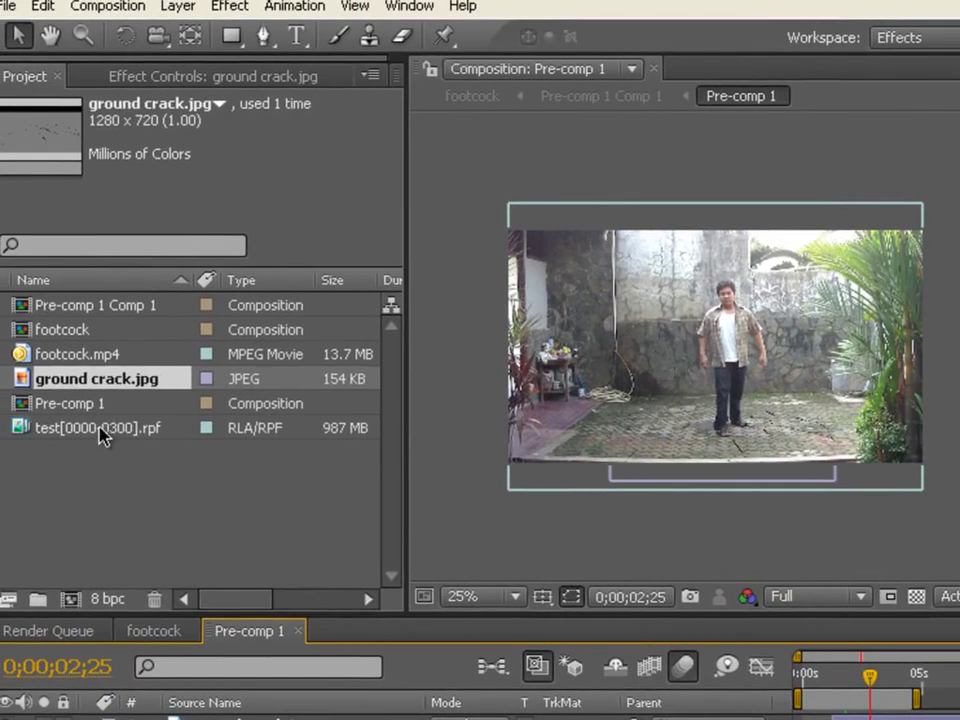
{"action": "left_click_drag", "start_coordinate": [100, 432], "coordinate": [720, 352]}
{"action": "left_click_drag", "start_coordinate": [812, 410], "coordinate": [825, 465]}
Shift the debris sequence layer to start at 0;00;00;15 and trim its beginning to 0;00;01;12, checking the debris against the landing
{"action": "mouse_move", "coordinate": [852, 683]}
{"action": "left_mouse_down"}
{"action": "mouse_move", "coordinate": [822, 683]}
{"action": "mouse_move", "coordinate": [837, 688]}
{"action": "left_mouse_up"}
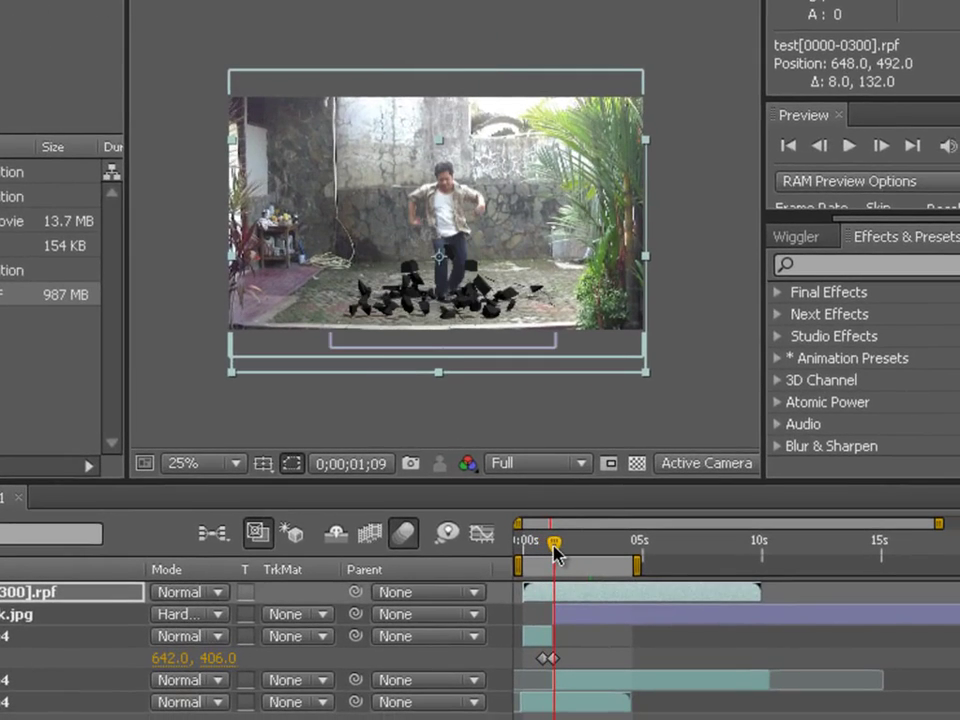
{"action": "left_click_drag", "start_coordinate": [590, 607], "coordinate": [601, 603]}
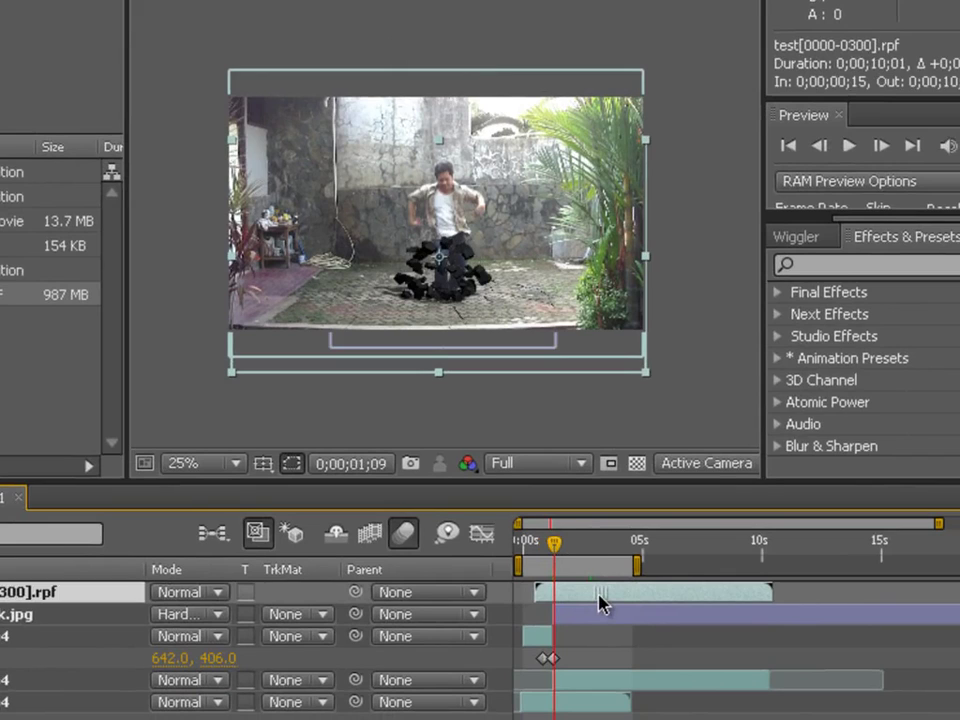
{"action": "mouse_move", "coordinate": [560, 550]}
{"action": "left_mouse_down"}
{"action": "mouse_move", "coordinate": [546, 553]}
{"action": "mouse_move", "coordinate": [583, 561]}
{"action": "mouse_move", "coordinate": [566, 559]}
{"action": "left_mouse_up"}
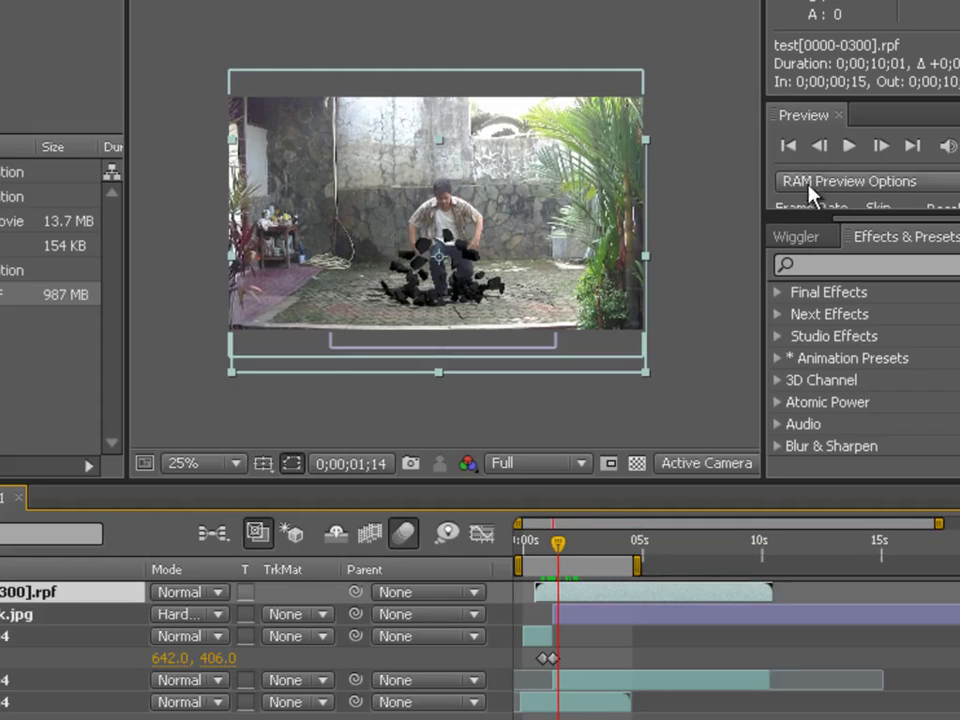
{"action": "left_click", "coordinate": [816, 147]}
{"action": "left_click", "coordinate": [813, 155]}
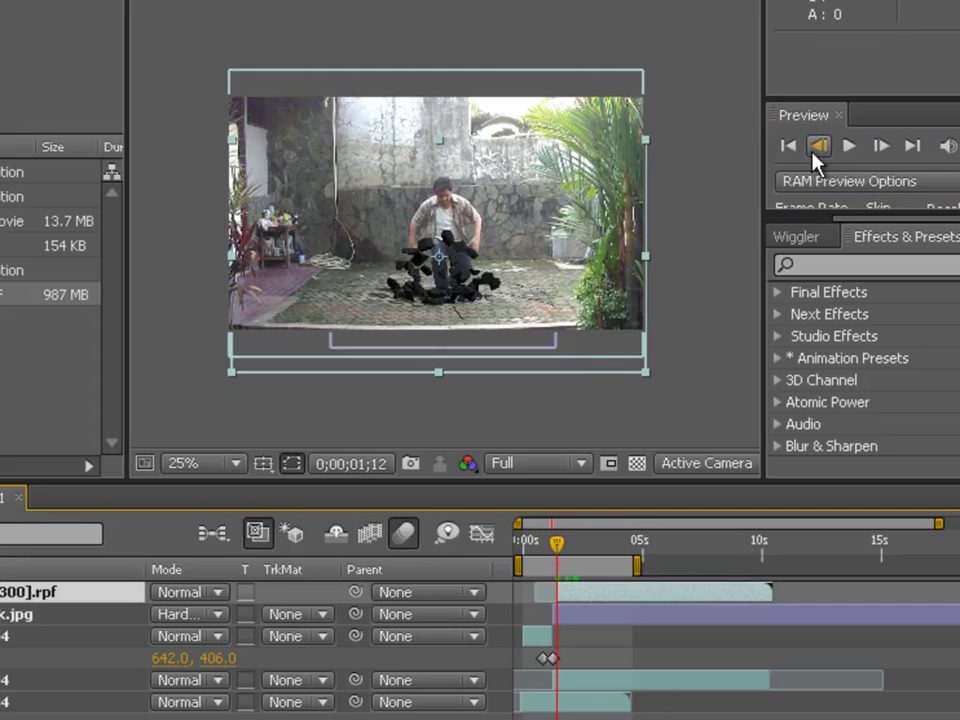
{"action": "left_click", "coordinate": [660, 372]}
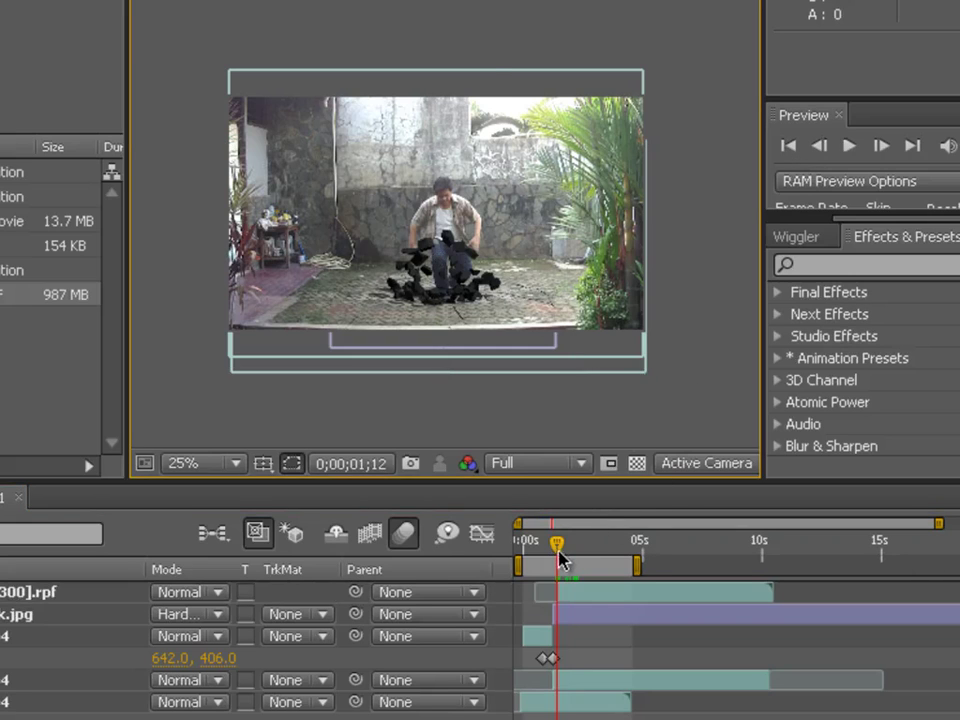
{"action": "left_click_drag", "start_coordinate": [557, 557], "coordinate": [593, 557]}
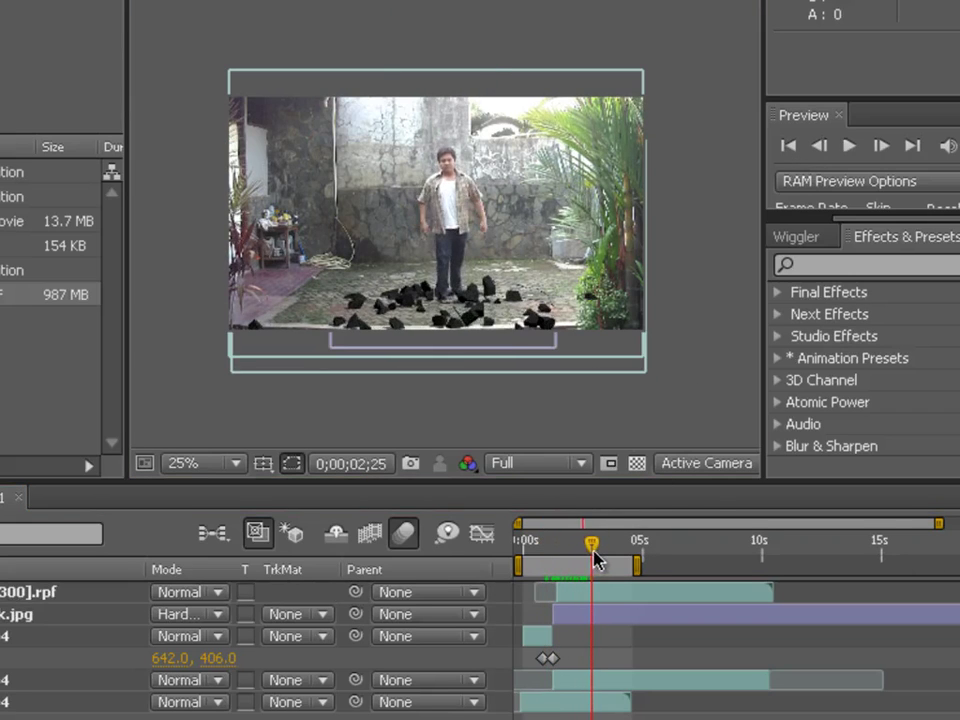
Examine the debris and ground crack around the man's feet between about 0;00;02;03 and 0;00;02;26
{"action": "key", "text": "period"}
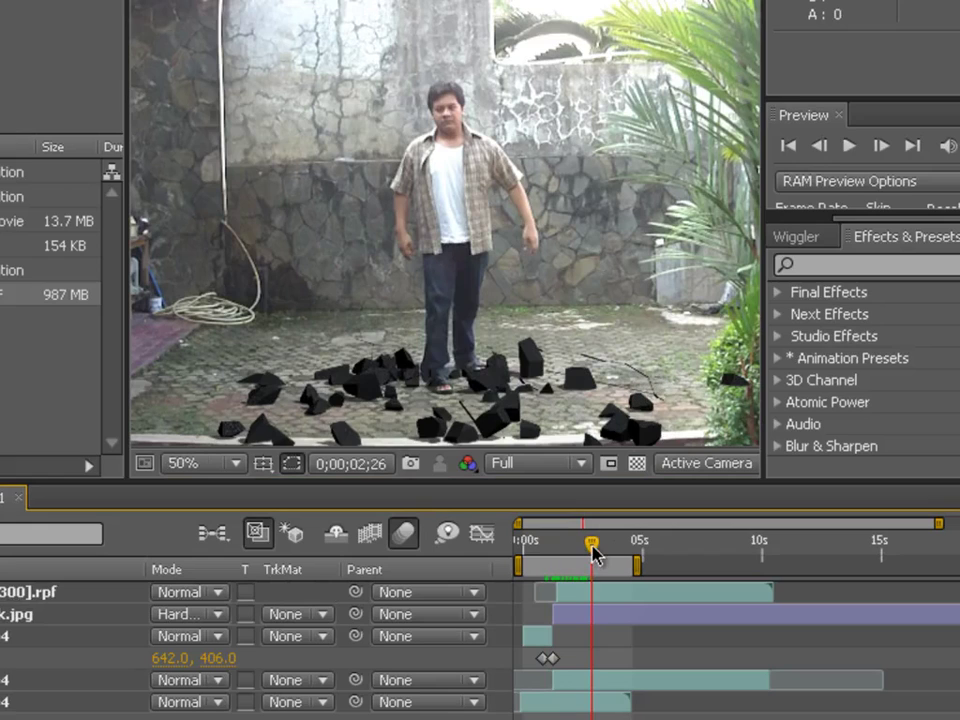
{"action": "mouse_move", "coordinate": [593, 550]}
{"action": "left_mouse_down"}
{"action": "mouse_move", "coordinate": [546, 551]}
{"action": "mouse_move", "coordinate": [578, 549]}
{"action": "left_mouse_up"}
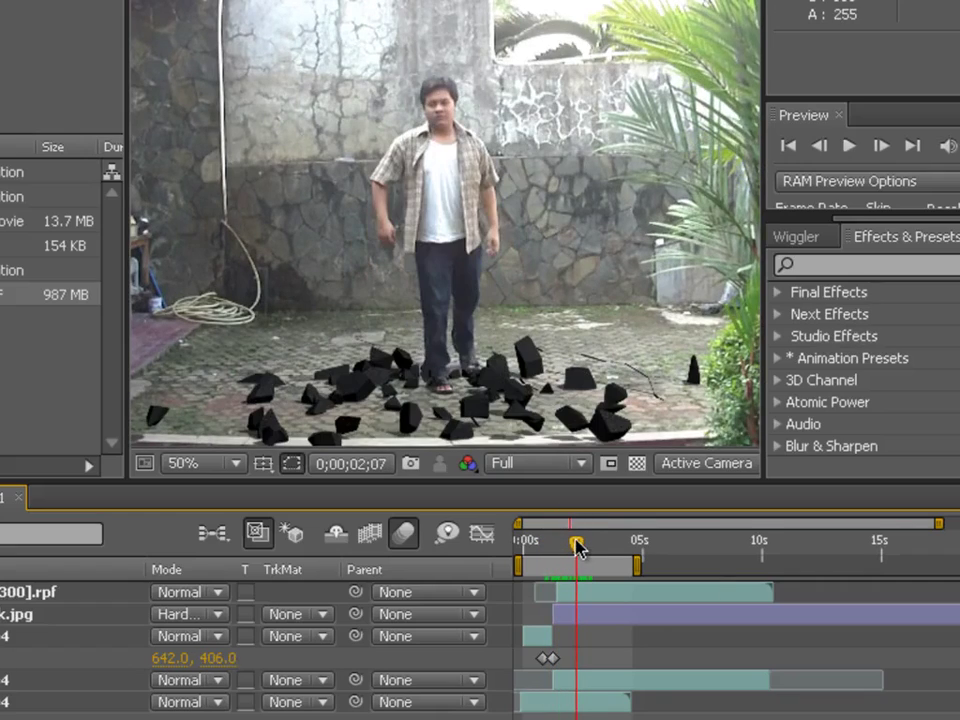
{"action": "left_click", "coordinate": [600, 613]}
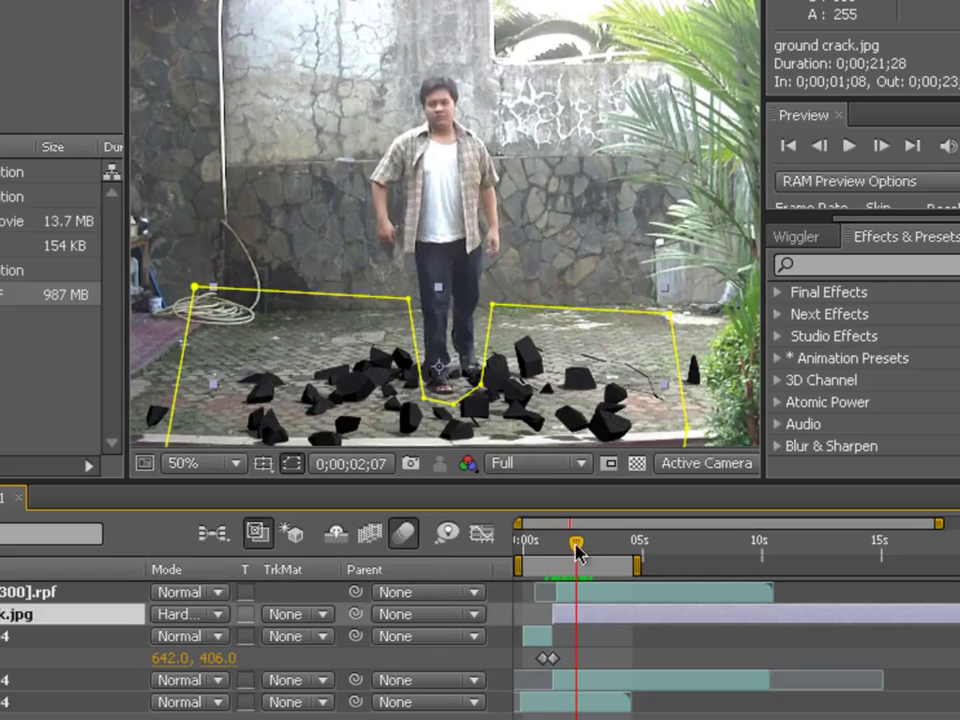
{"action": "mouse_move", "coordinate": [580, 549]}
{"action": "left_mouse_down"}
{"action": "mouse_move", "coordinate": [611, 551]}
{"action": "mouse_move", "coordinate": [558, 549]}
{"action": "mouse_move", "coordinate": [598, 551]}
{"action": "mouse_move", "coordinate": [571, 550]}
{"action": "left_mouse_up"}
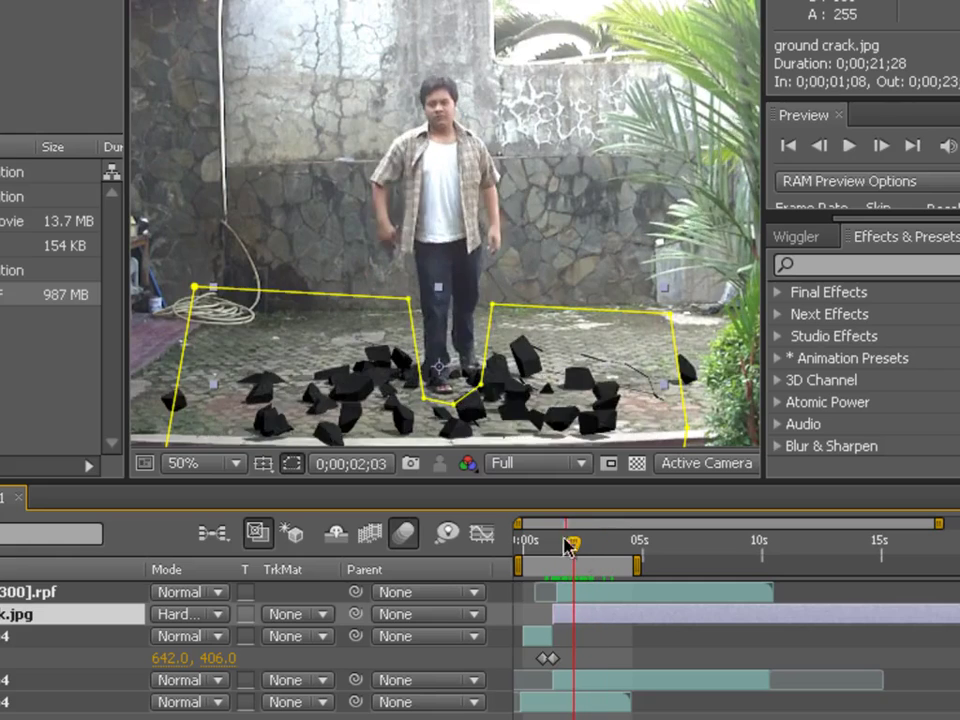
{"action": "key", "text": "comma"}
{"action": "key", "text": "period"}
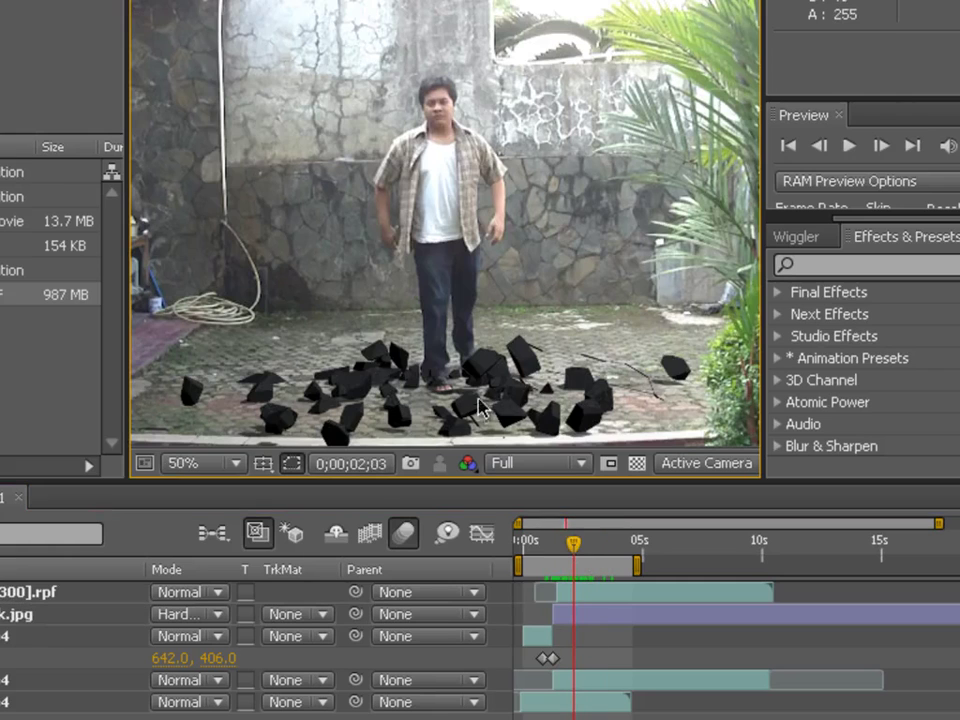
{"action": "left_click_drag", "start_coordinate": [573, 543], "coordinate": [582, 545]}
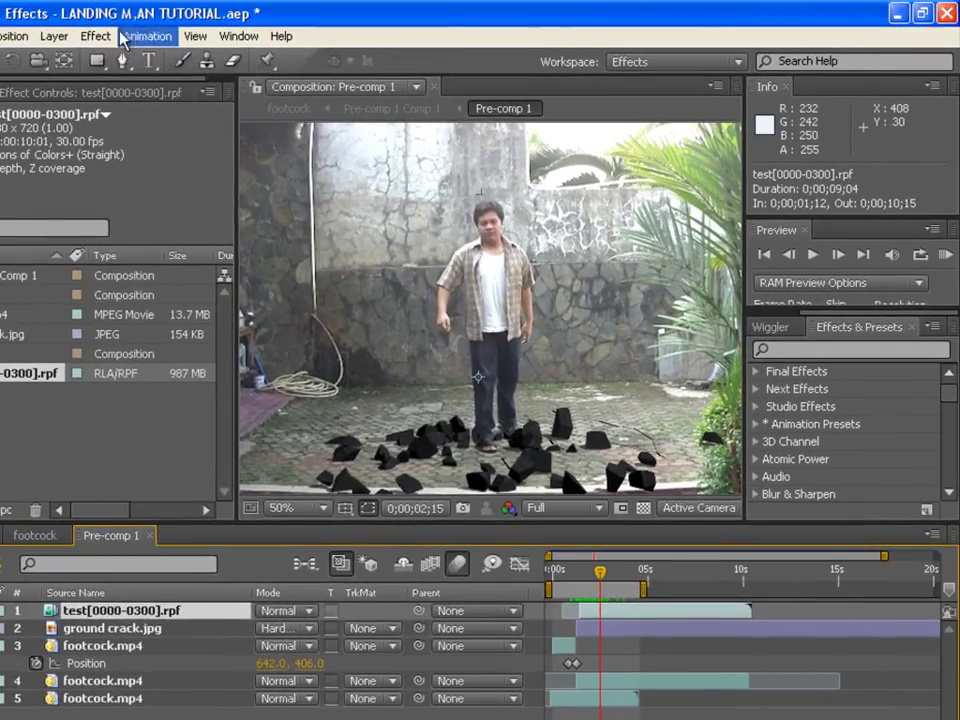
Apply Hue/Saturation to the test[0000-0300].rpf debris layer and set Master Lightness to 13
{"action": "left_click", "coordinate": [95, 36]}
{"action": "mouse_move", "coordinate": [204, 262]}
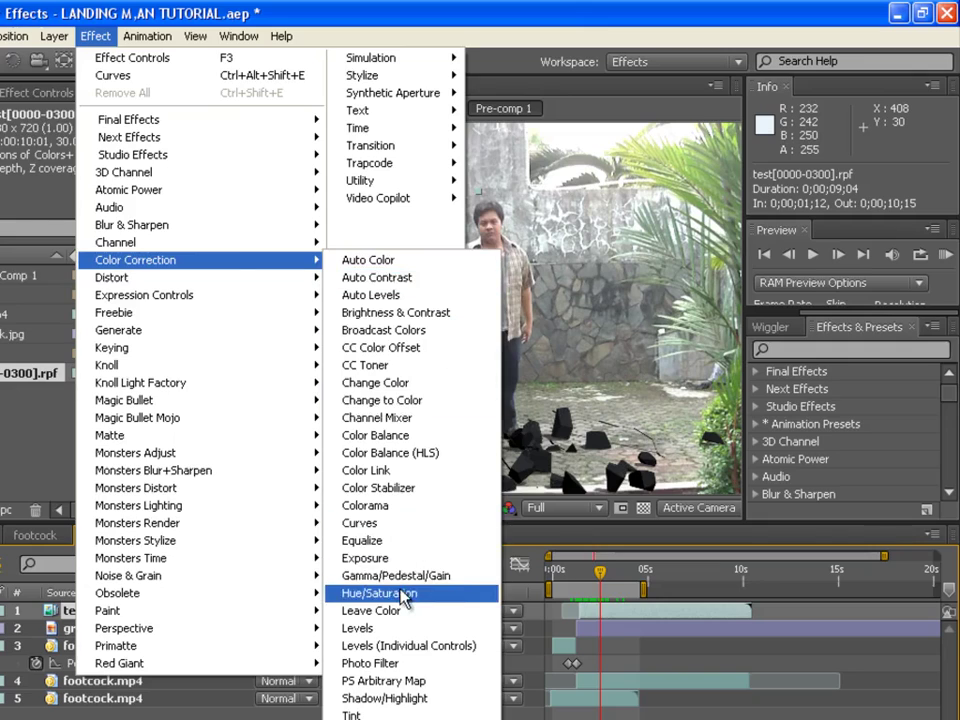
{"action": "left_click", "coordinate": [467, 650]}
{"action": "left_click_drag", "start_coordinate": [78, 390], "coordinate": [96, 388]}
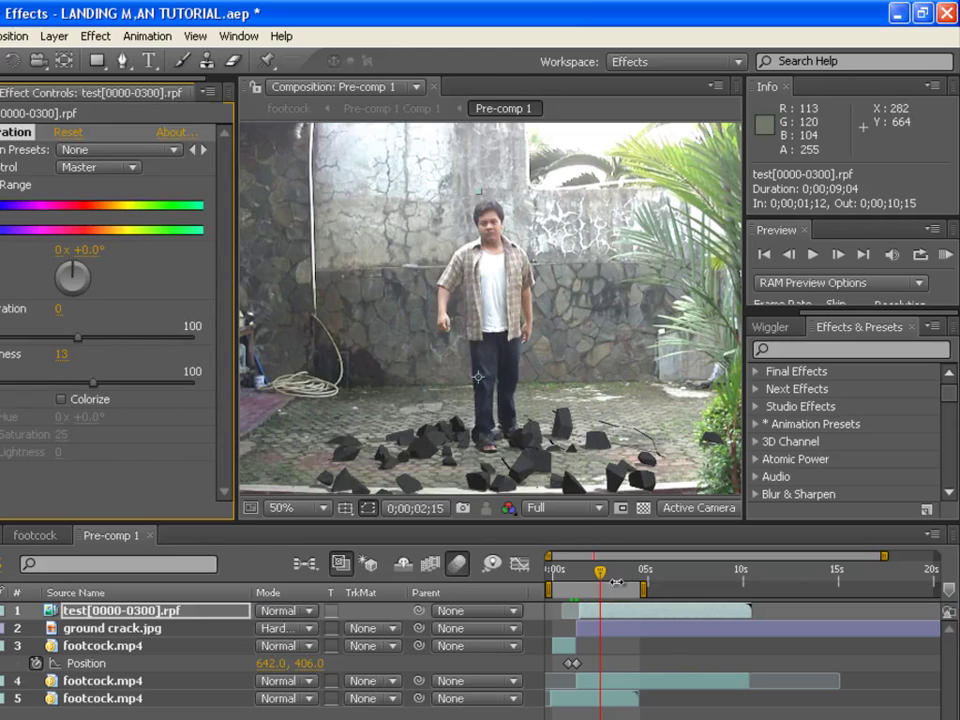
{"action": "mouse_move", "coordinate": [600, 578]}
{"action": "left_mouse_down"}
{"action": "mouse_move", "coordinate": [589, 577]}
{"action": "mouse_move", "coordinate": [601, 575]}
{"action": "left_mouse_up"}
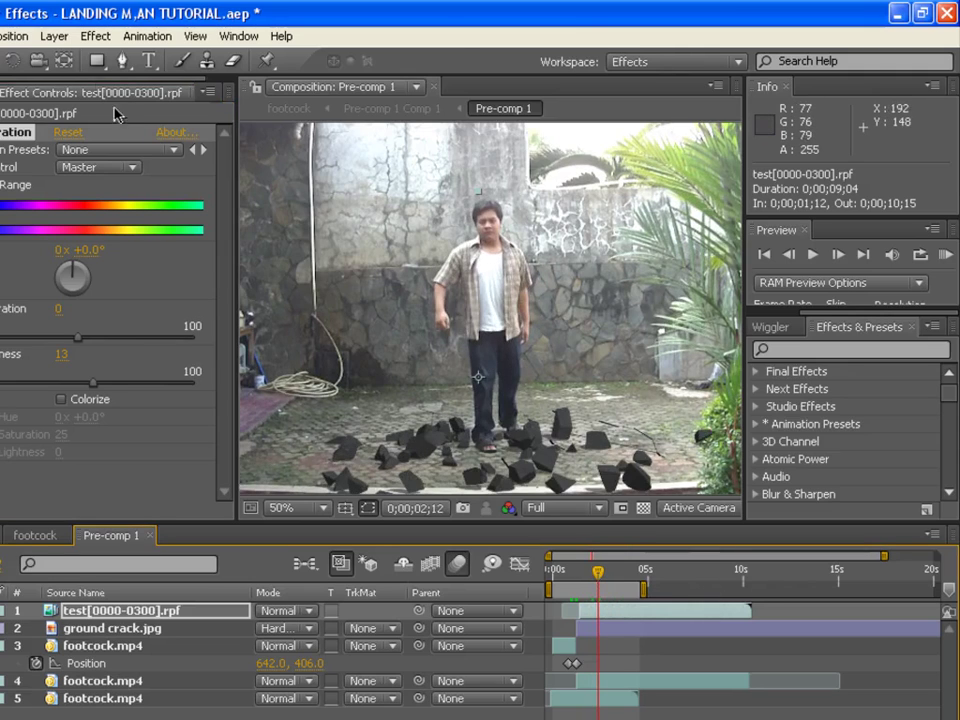
Add a Curves effect to the debris layer and raise the midpoint of its Red channel slightly
{"action": "left_click", "coordinate": [97, 37]}
{"action": "mouse_move", "coordinate": [197, 261]}
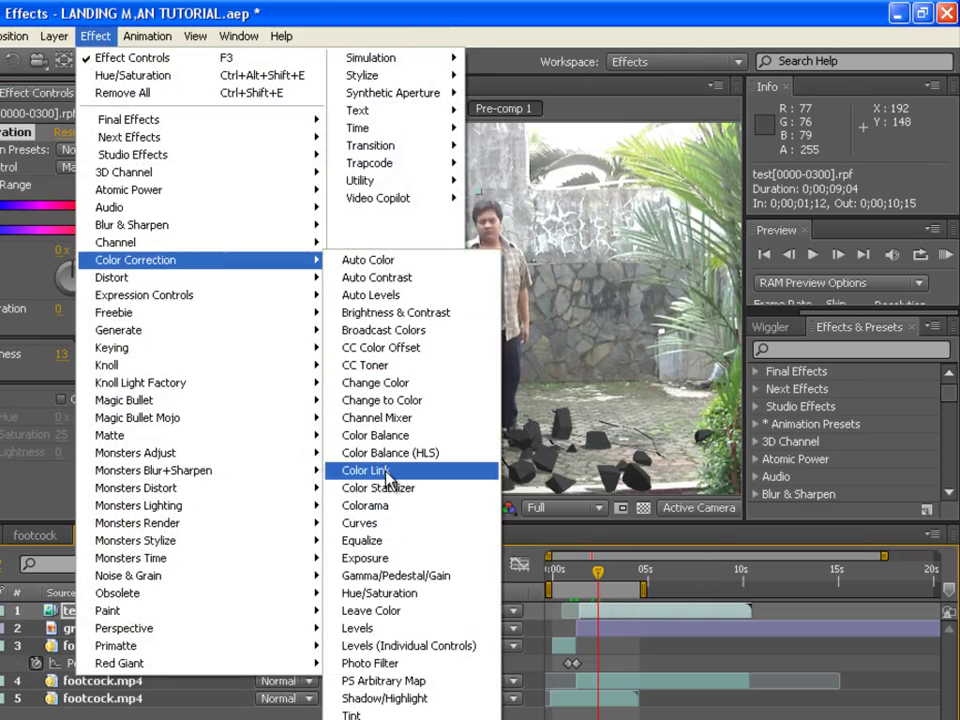
{"action": "left_click", "coordinate": [382, 524]}
{"action": "left_click", "coordinate": [118, 290]}
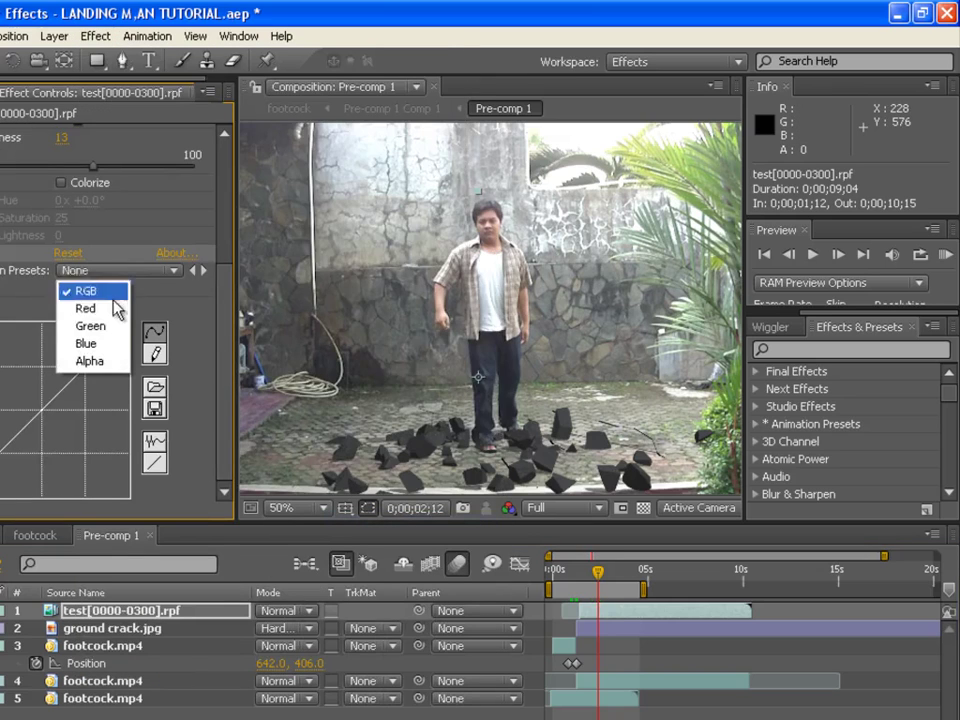
{"action": "left_click", "coordinate": [116, 308]}
{"action": "mouse_move", "coordinate": [143, 399]}
{"action": "left_mouse_down"}
{"action": "mouse_move", "coordinate": [135, 390]}
{"action": "mouse_move", "coordinate": [150, 400]}
{"action": "mouse_move", "coordinate": [144, 395]}
{"action": "left_mouse_up"}
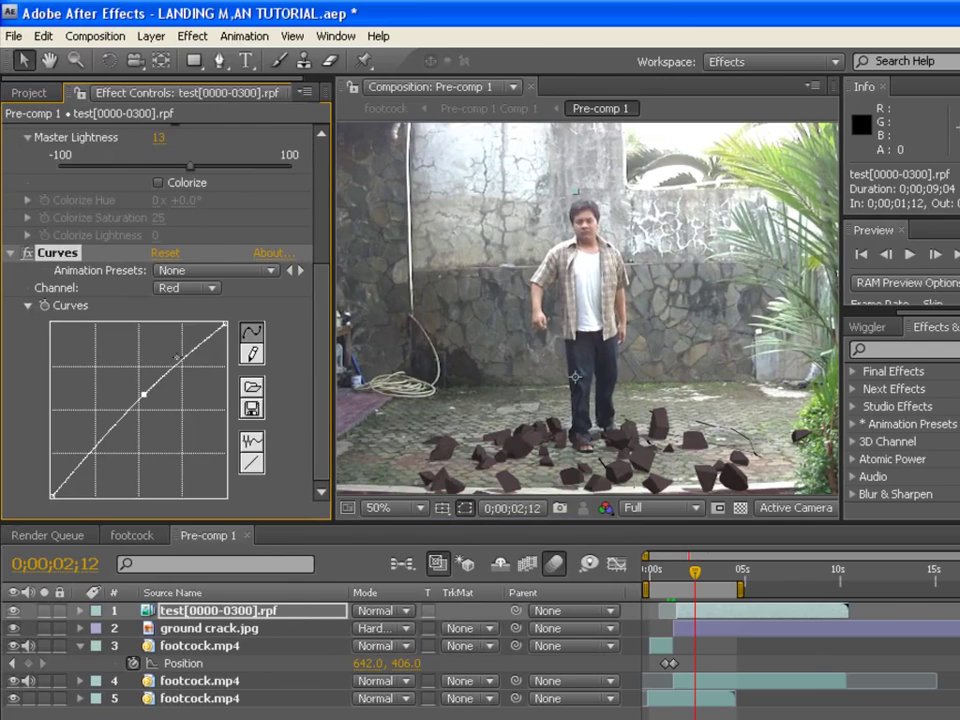
Lower the midpoint of the debris layer's Blue curve slightly, comparing the debris tint with and without the change
{"action": "left_click", "coordinate": [210, 293]}
{"action": "left_click", "coordinate": [178, 321]}
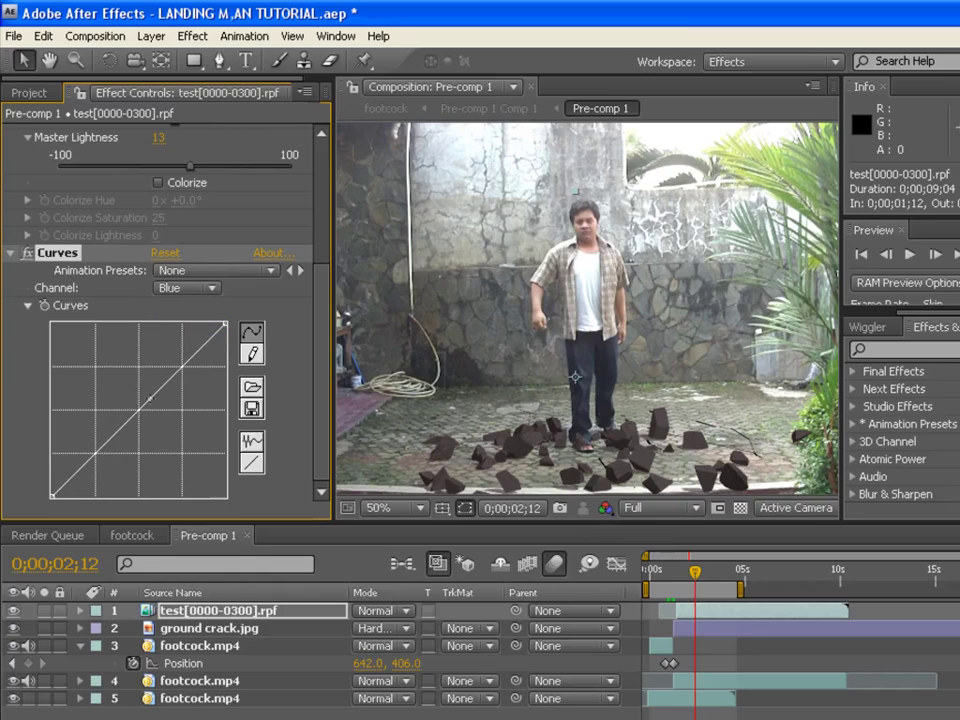
{"action": "left_click_drag", "start_coordinate": [150, 399], "coordinate": [157, 410]}
{"action": "key", "text": "ctrl+z"}
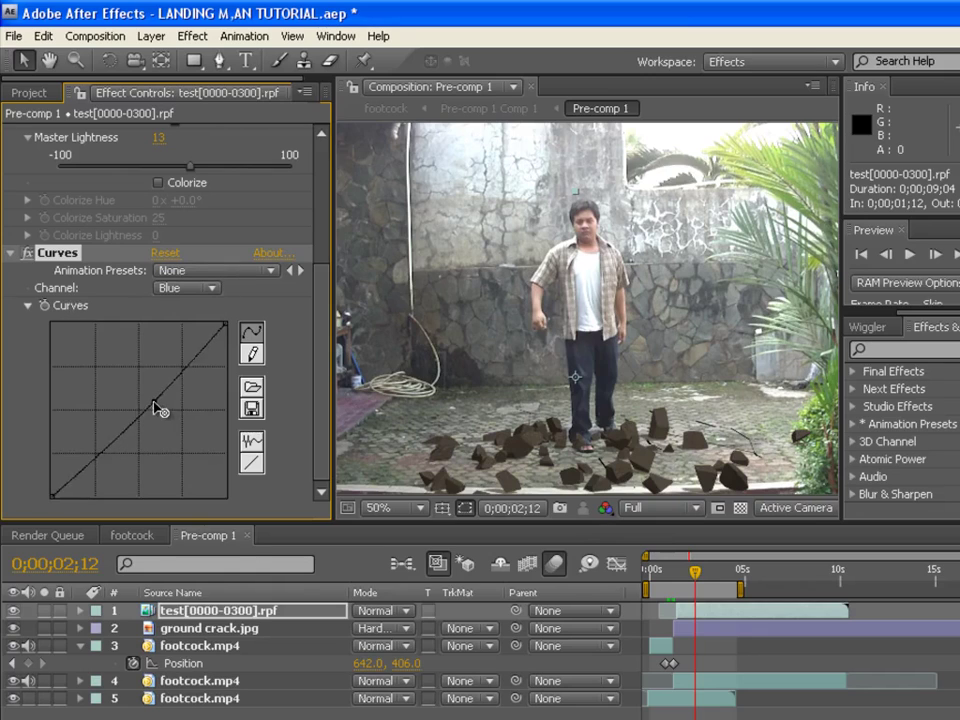
{"action": "left_click_drag", "start_coordinate": [161, 407], "coordinate": [156, 402]}
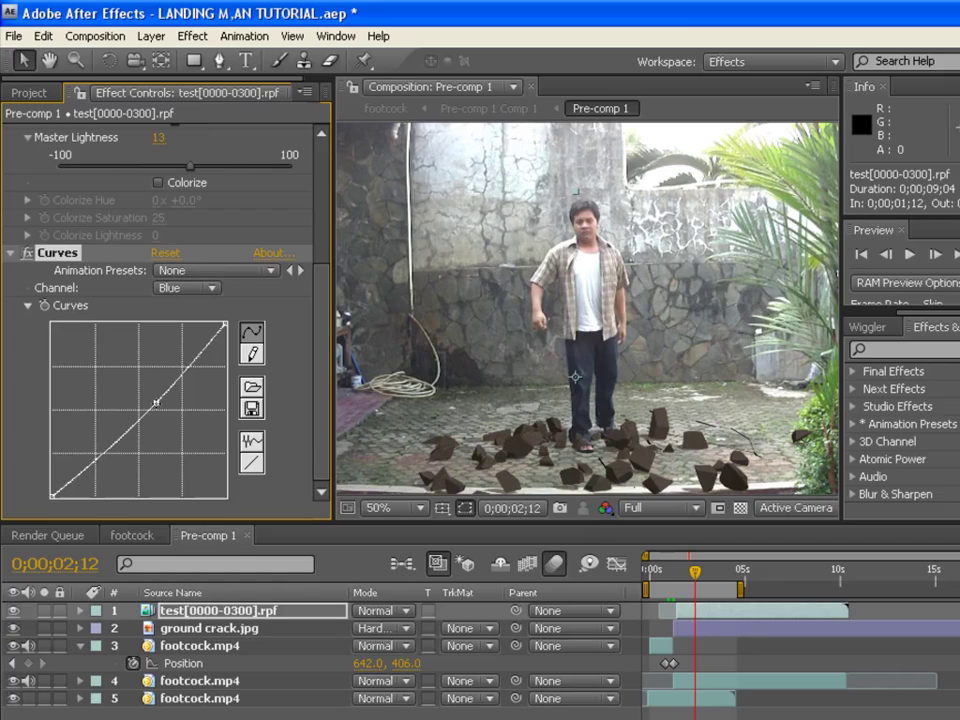
{"action": "key", "text": "ctrl+z"}
{"action": "key", "text": "ctrl+shift+z"}
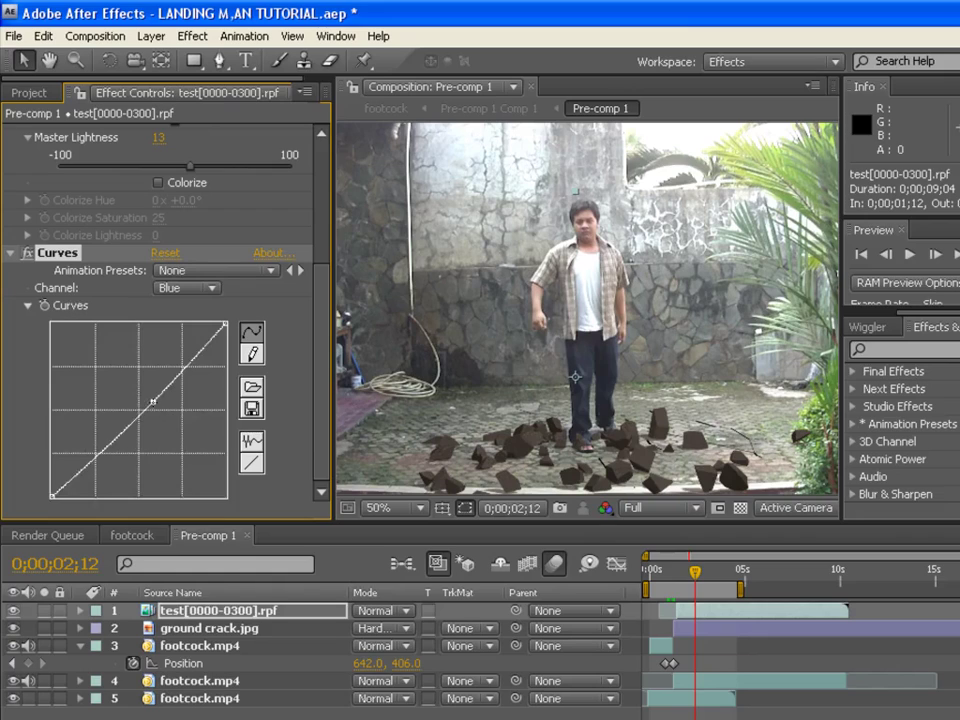
{"action": "key", "text": "ctrl+z"}
{"action": "key", "text": "ctrl+shift+z"}
{"action": "key", "text": "ctrl+z"}
{"action": "key", "text": "ctrl+shift+z"}
{"action": "key", "text": "ctrl+z"}
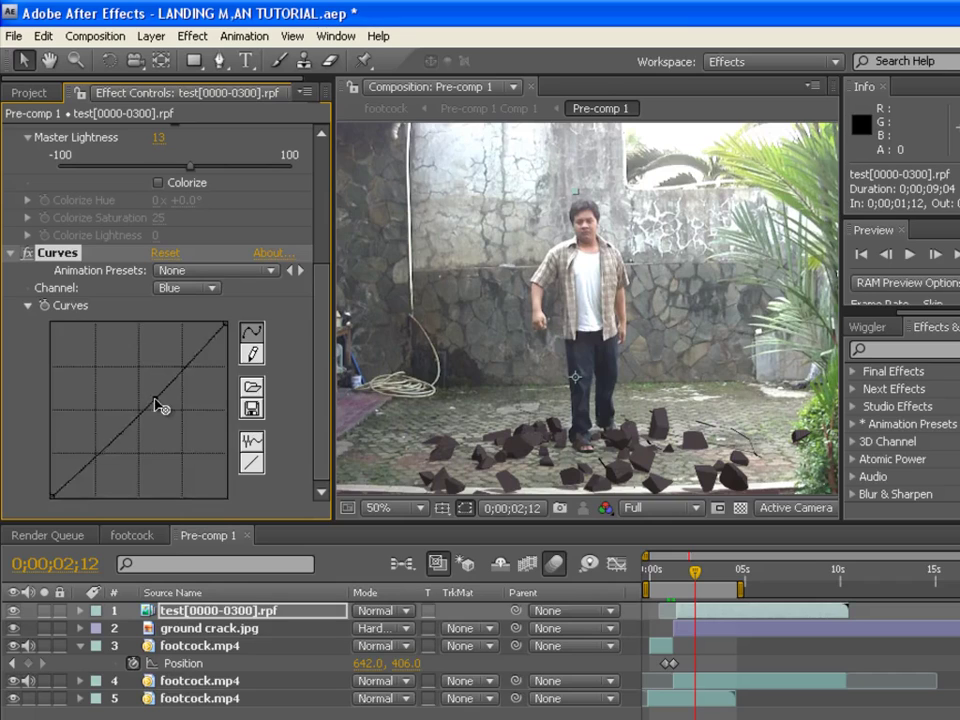
{"action": "key", "text": "ctrl+shift+z"}
{"action": "key", "text": "ctrl+z"}
{"action": "key", "text": "ctrl+shift+z"}
{"action": "key", "text": "ctrl+z"}
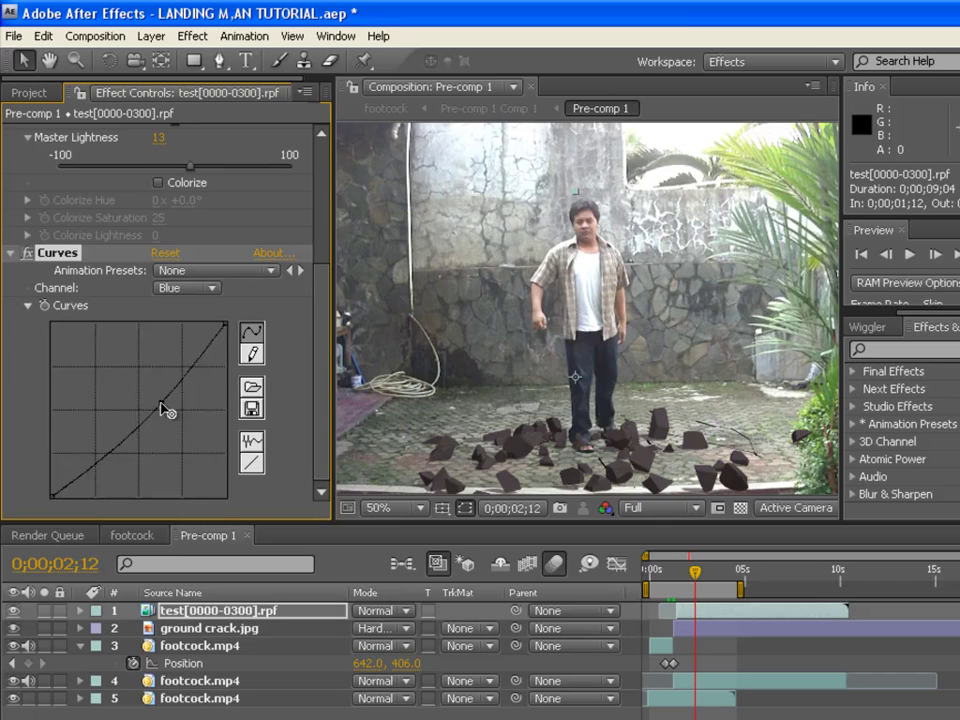
{"action": "key", "text": "ctrl+shift+z"}
{"action": "key", "text": "ctrl+z"}
{"action": "key", "text": "ctrl+shift+z"}
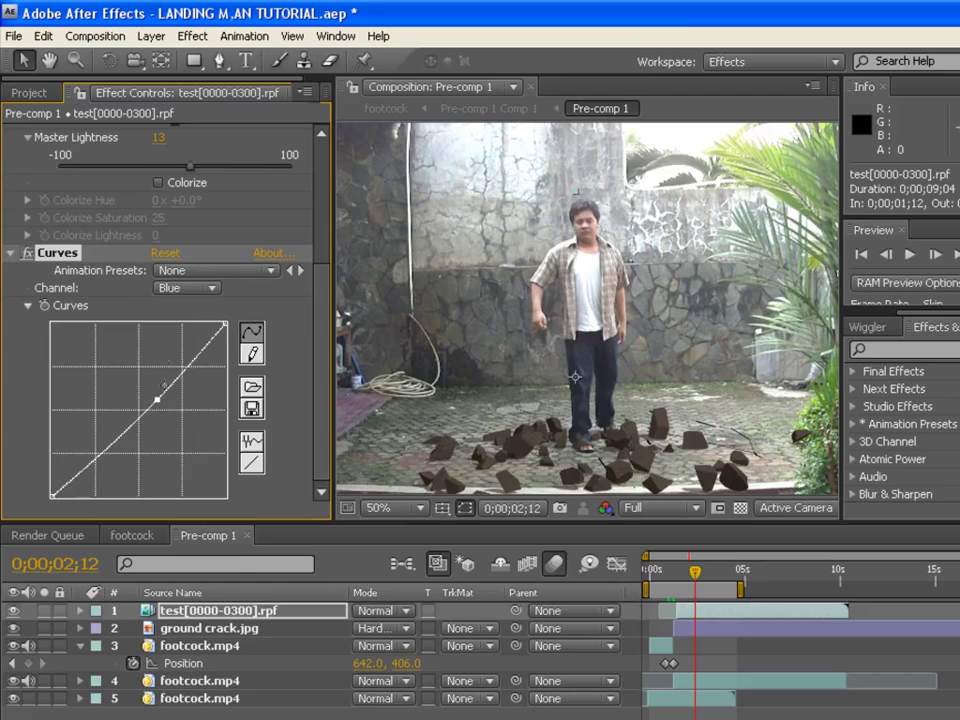
Raise the midpoint of the debris layer's Green curve slightly to match the debris to the paving
{"action": "left_click", "coordinate": [186, 288]}
{"action": "left_click", "coordinate": [176, 266]}
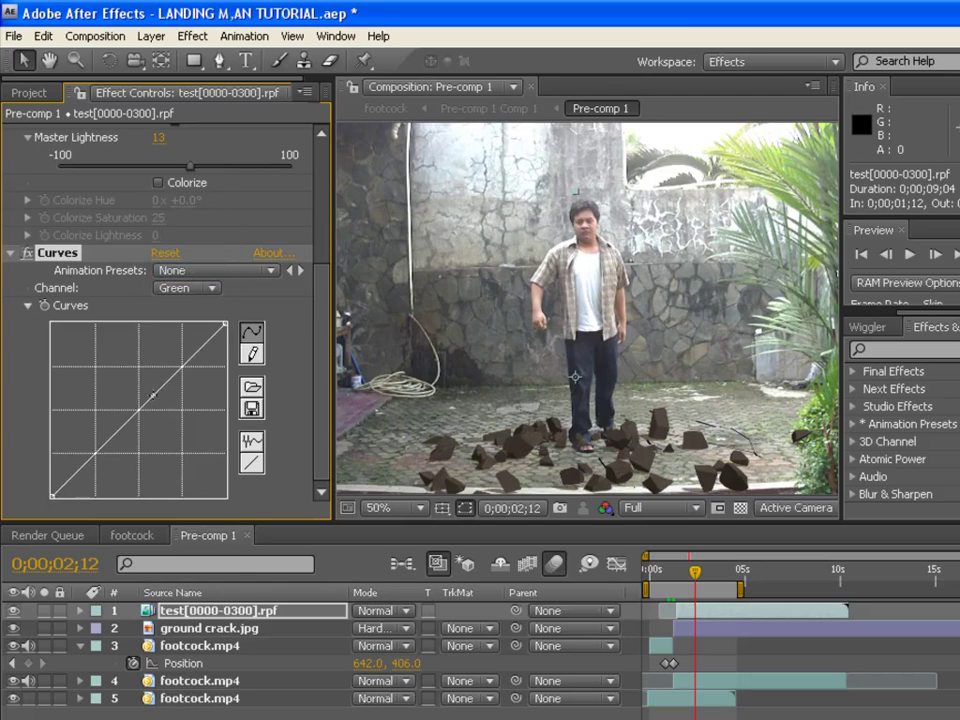
{"action": "left_click_drag", "start_coordinate": [153, 395], "coordinate": [148, 392]}
{"action": "key", "text": "ctrl+z"}
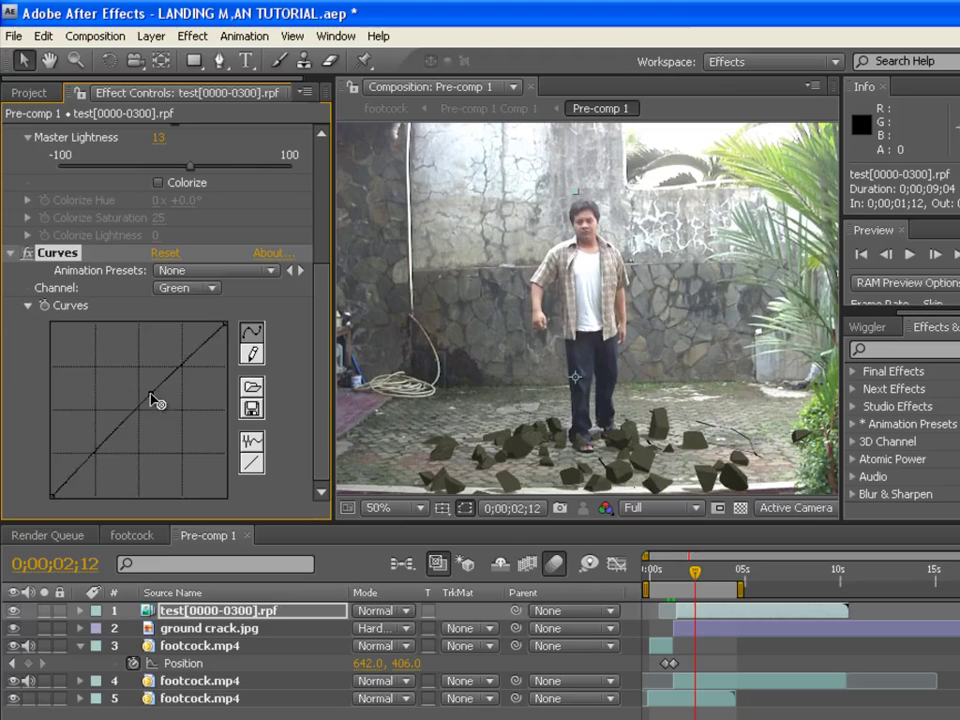
{"action": "key", "text": "ctrl+shift+z"}
{"action": "key", "text": "ctrl+z"}
{"action": "left_click", "coordinate": [151, 394]}
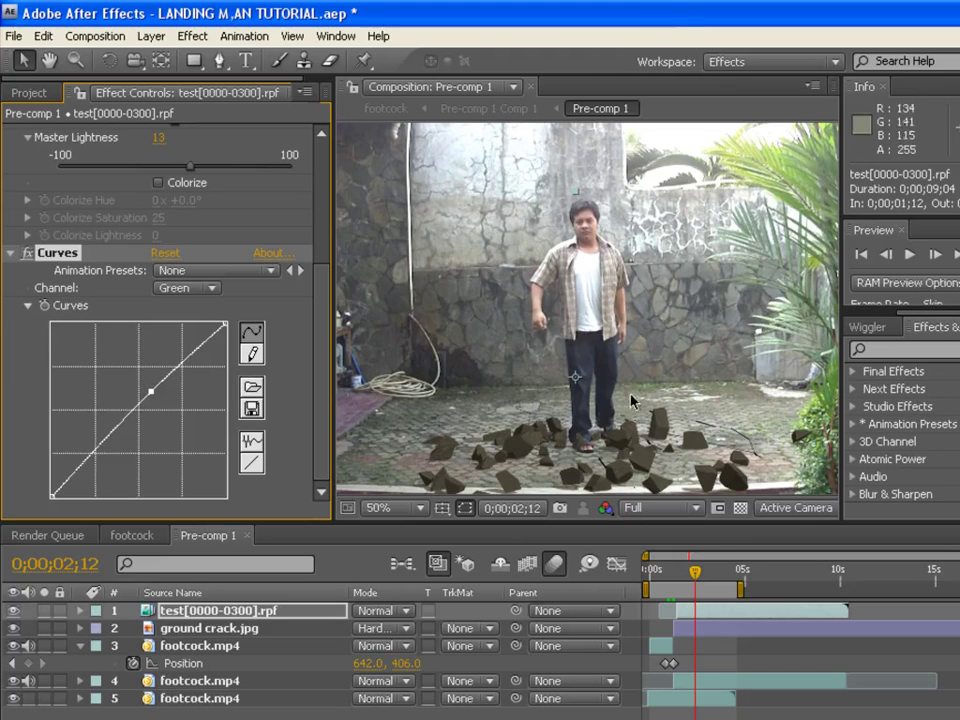
Examine the colour-corrected debris against the footage, close up and in full frame, between about 0;00;02;07 and 0;00;03;09
{"action": "scroll", "coordinate": [512, 388], "scroll_direction": "down", "scroll_amount": 2}
{"action": "left_click", "coordinate": [428, 262]}
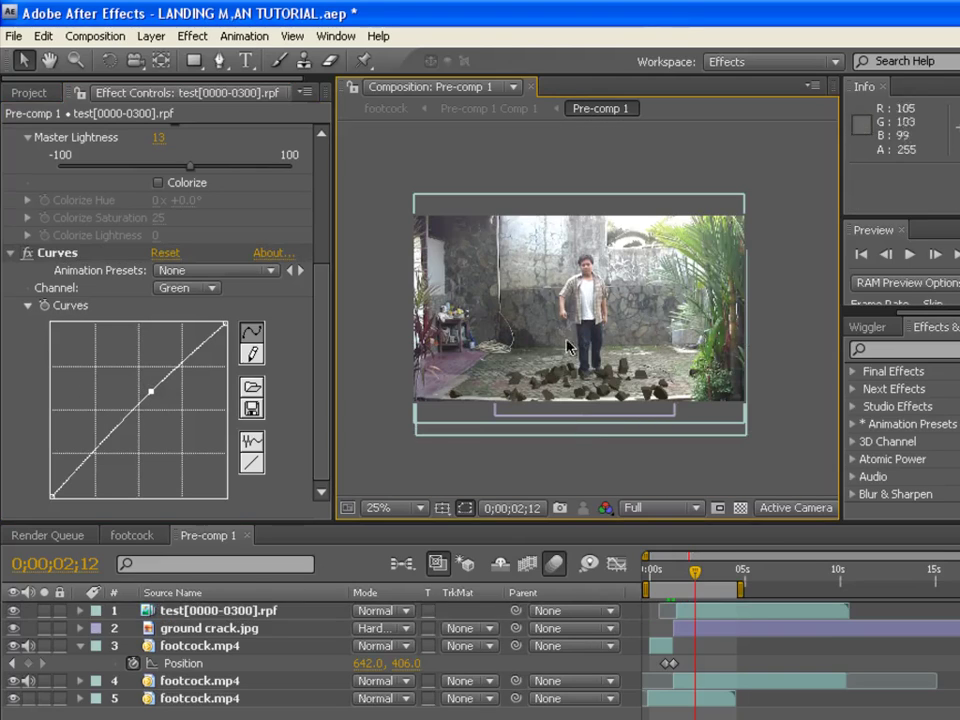
{"action": "scroll", "coordinate": [400, 270], "scroll_direction": "up", "scroll_amount": 1}
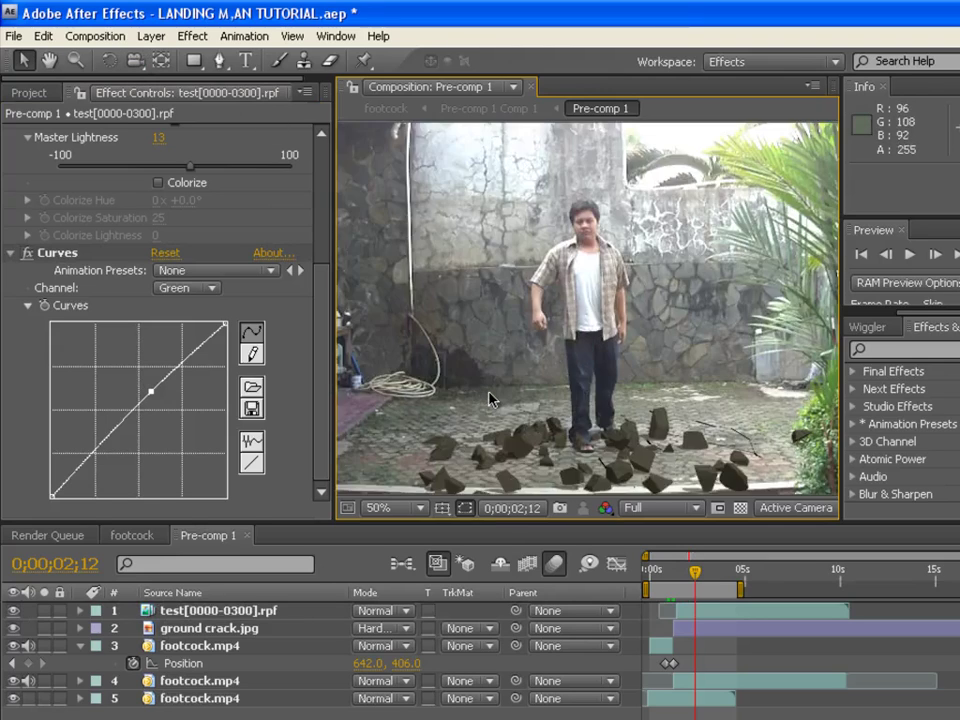
{"action": "scroll", "coordinate": [366, 292], "scroll_direction": "down", "scroll_amount": 1}
{"action": "left_click_drag", "start_coordinate": [684, 578], "coordinate": [713, 578]}
{"action": "scroll", "coordinate": [716, 416], "scroll_direction": "up", "scroll_amount": 2}
{"action": "scroll", "coordinate": [664, 411], "scroll_direction": "down", "scroll_amount": 2}
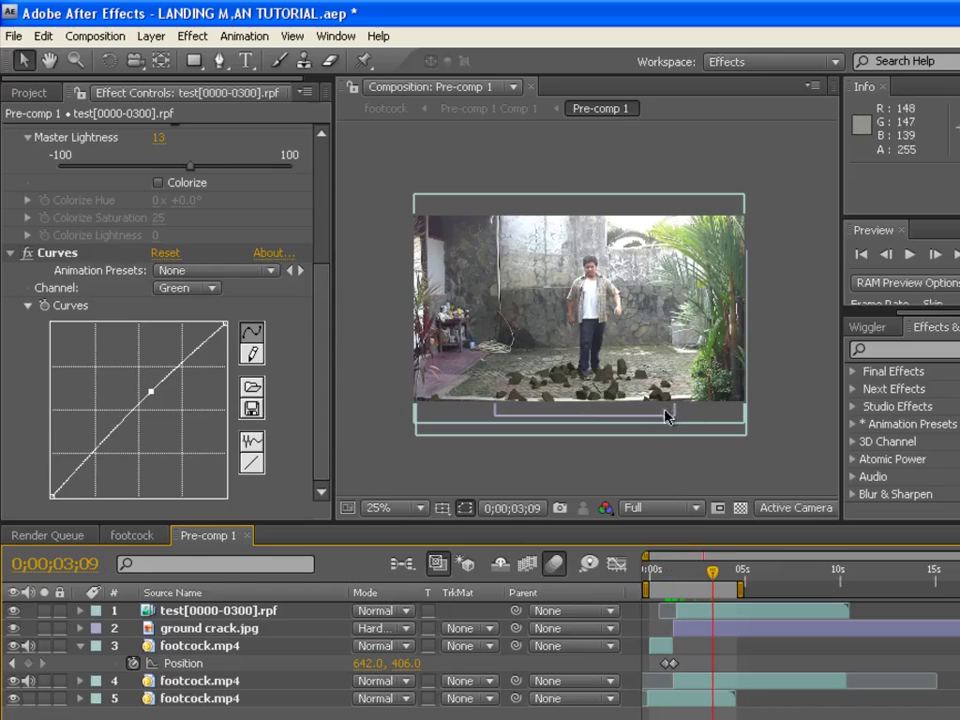
{"action": "left_click_drag", "start_coordinate": [672, 566], "coordinate": [699, 566]}
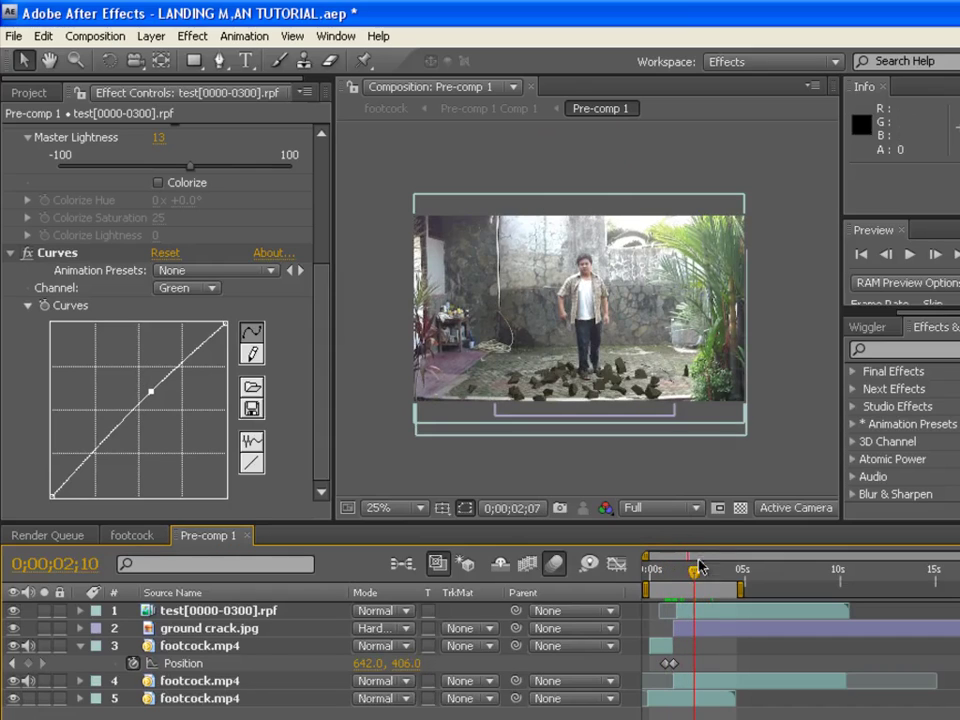
Preview the landing with the debris in the footcock composition, playing from 0;00;00;07 and again from 0;00;01;03
{"action": "left_click", "coordinate": [146, 540]}
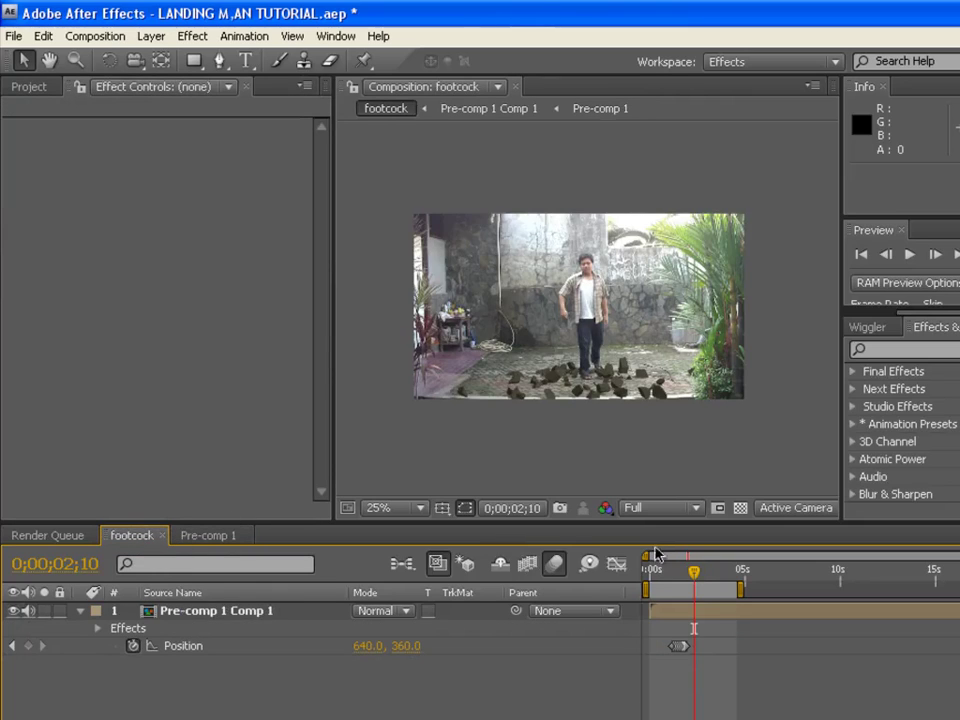
{"action": "left_click_drag", "start_coordinate": [684, 572], "coordinate": [653, 570]}
{"action": "left_click", "coordinate": [910, 256]}
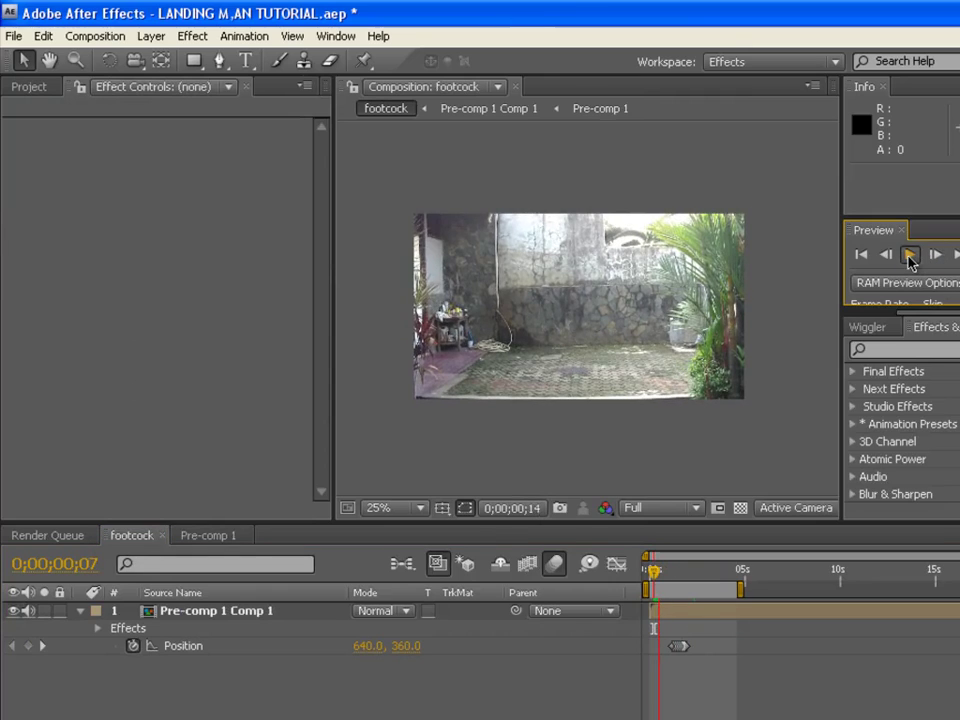
{"action": "left_click_drag", "start_coordinate": [666, 567], "coordinate": [672, 567]}
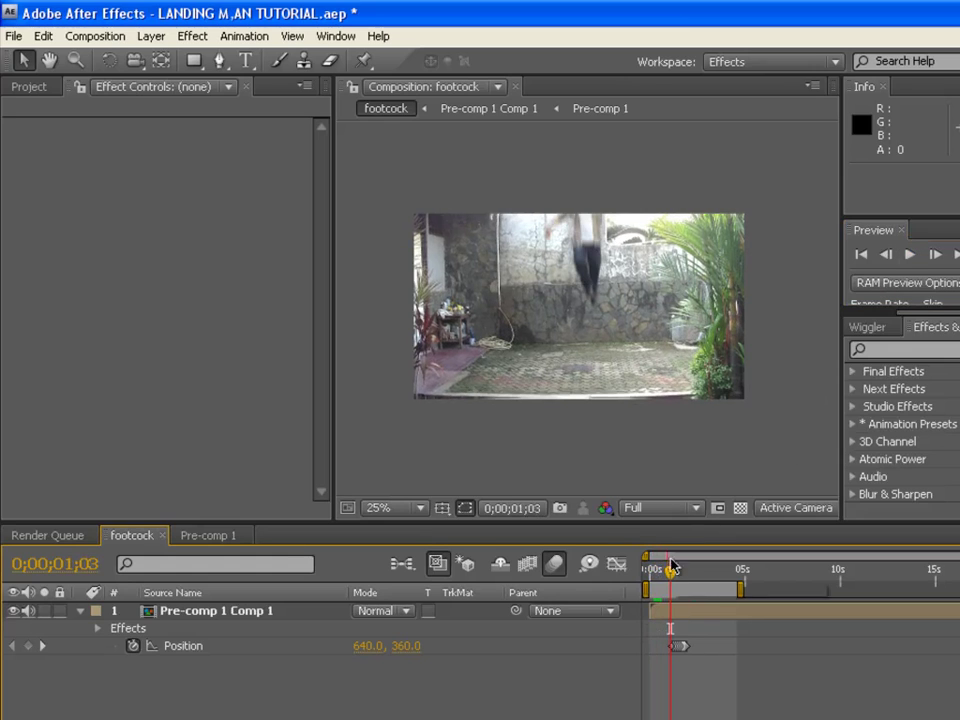
{"action": "left_click", "coordinate": [915, 258]}
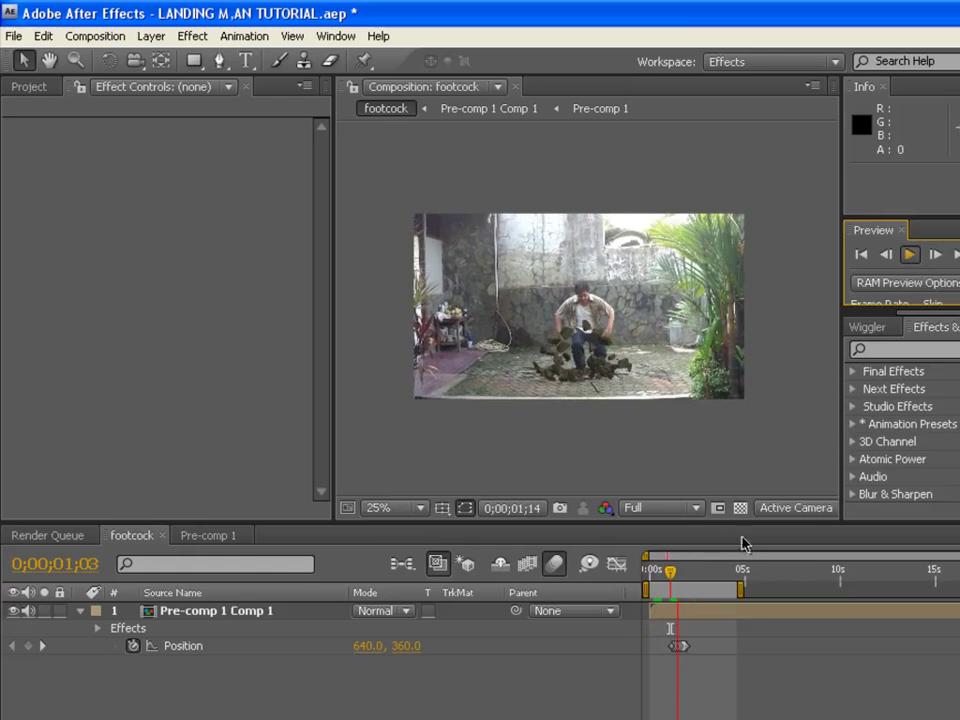
{"action": "left_click", "coordinate": [666, 572]}
Return to the Pre-comp 1 composition and advance frame by frame through the landing to 0;00;01;08
{"action": "left_click", "coordinate": [206, 536]}
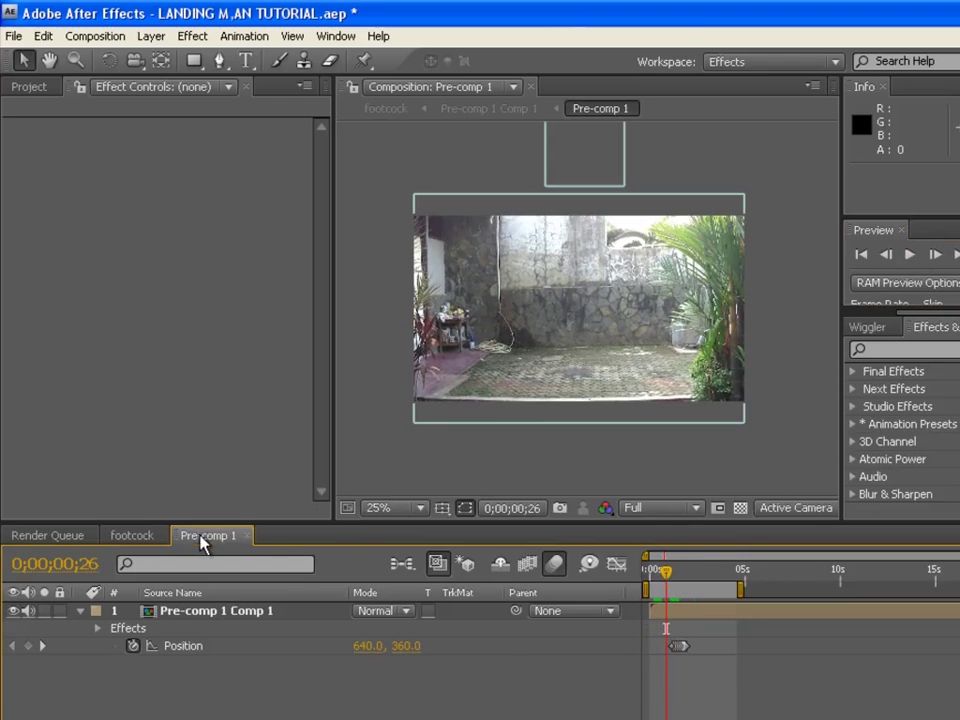
{"action": "mouse_move", "coordinate": [666, 571]}
{"action": "left_mouse_down"}
{"action": "mouse_move", "coordinate": [681, 574]}
{"action": "mouse_move", "coordinate": [671, 578]}
{"action": "left_mouse_up"}
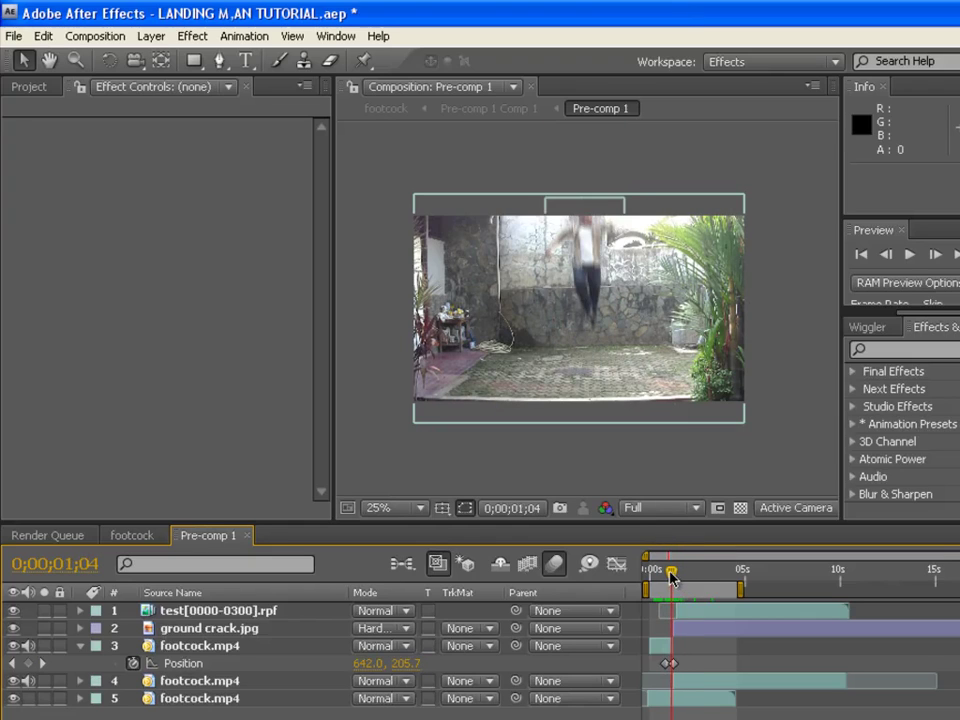
{"action": "left_click", "coordinate": [934, 256]}
{"action": "left_click", "coordinate": [934, 256]}
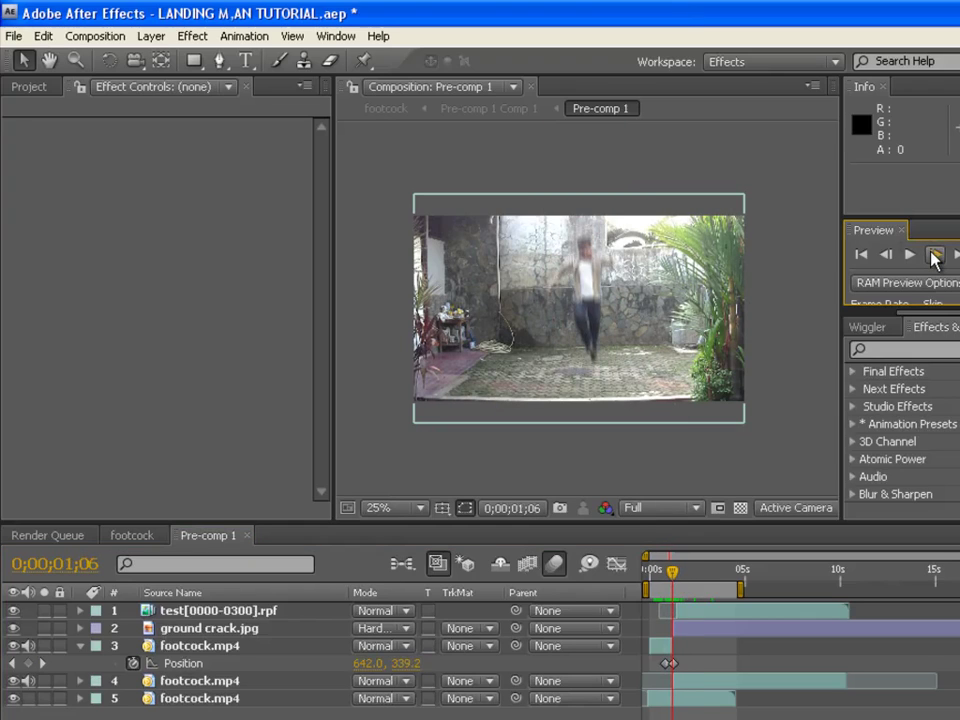
{"action": "left_click", "coordinate": [934, 256]}
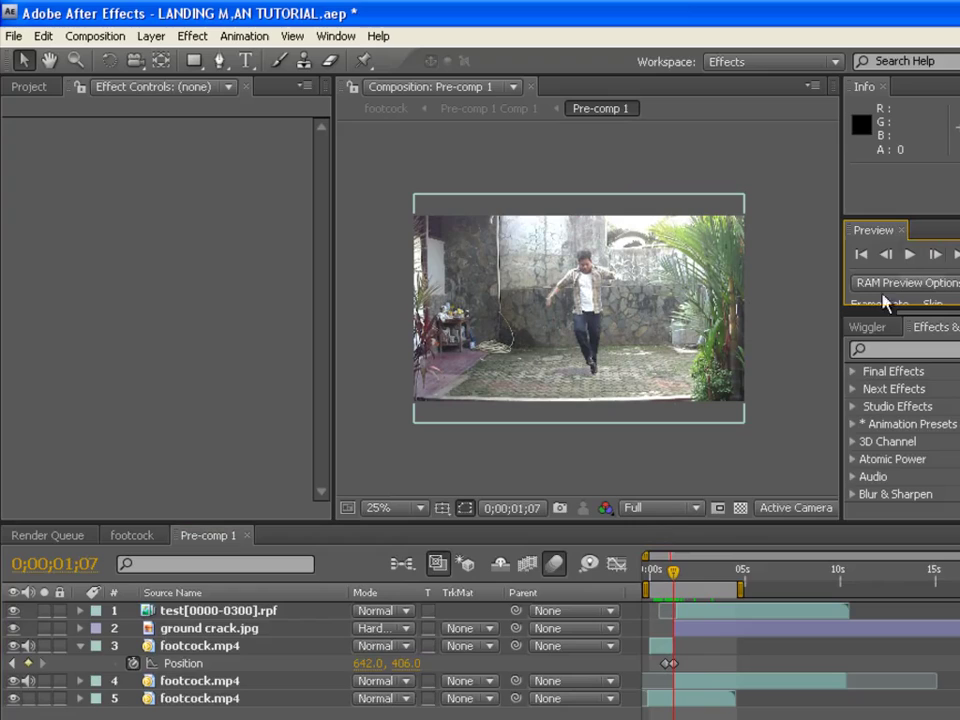
{"action": "left_click", "coordinate": [934, 256]}
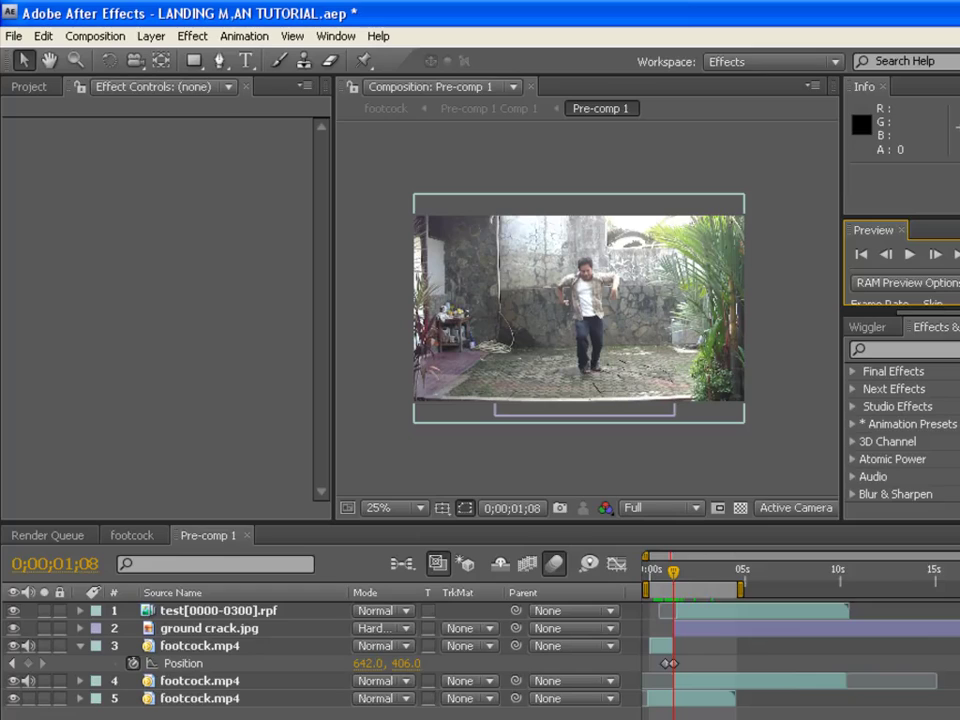
Trim the start of the test[0000-0300].rpf debris layer to 0;00;01;08 and check the landing at 0;00;01;18
{"action": "key", "text": "equal"}
{"action": "key", "text": "equal"}
{"action": "key", "text": "equal"}
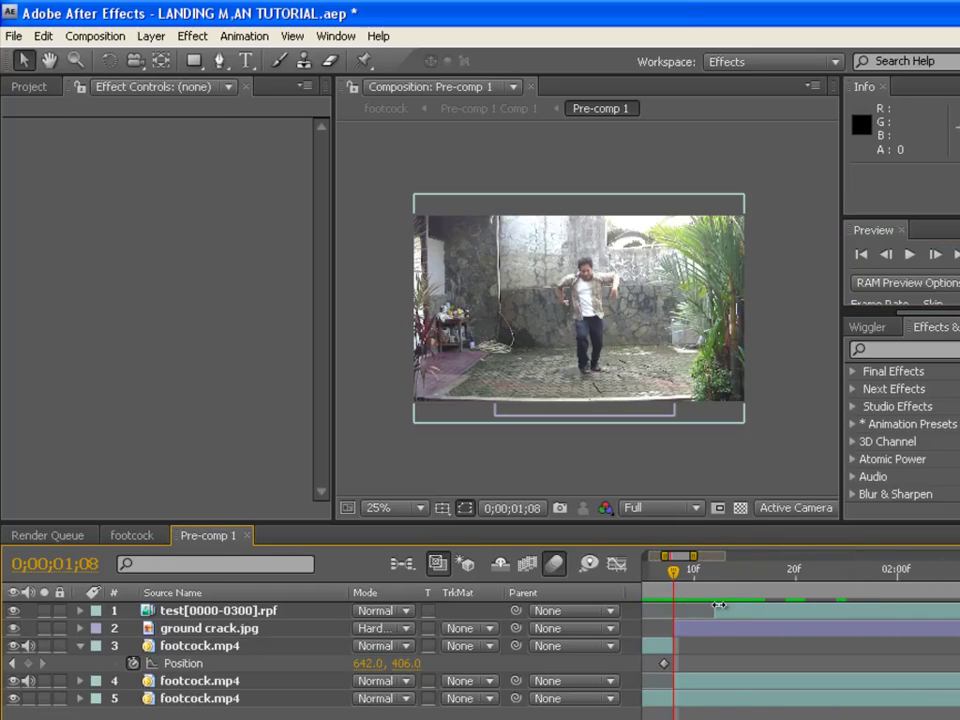
{"action": "left_click", "coordinate": [716, 607]}
{"action": "left_click_drag", "start_coordinate": [679, 608], "coordinate": [778, 575]}
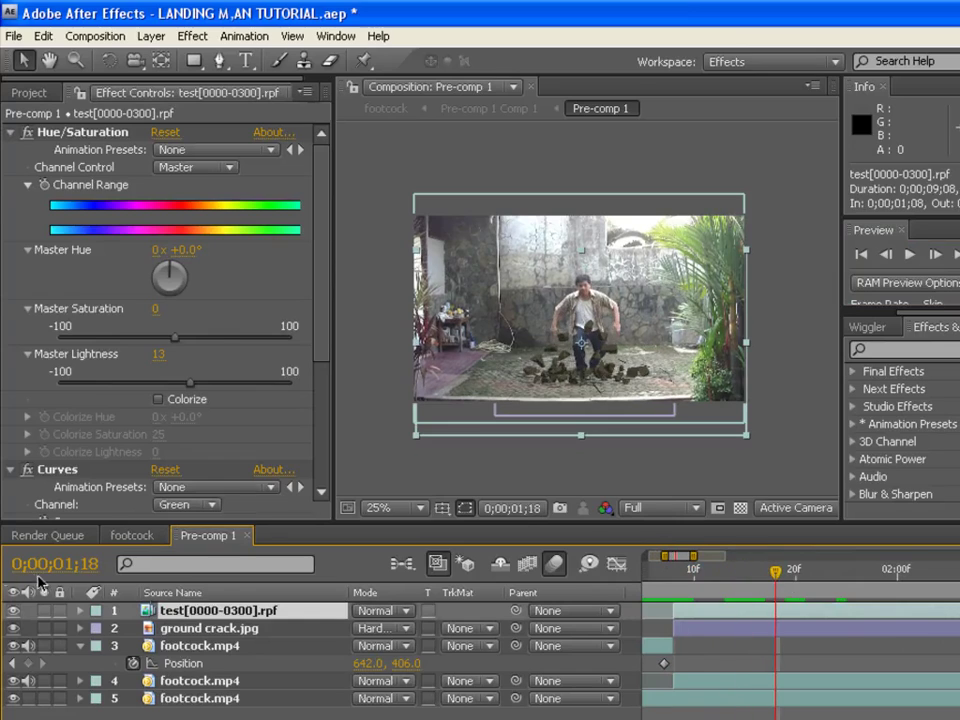
Review the landing with the debris in the footcock composition up to 0;00;02;12, close up and in full frame
{"action": "left_click", "coordinate": [142, 536]}
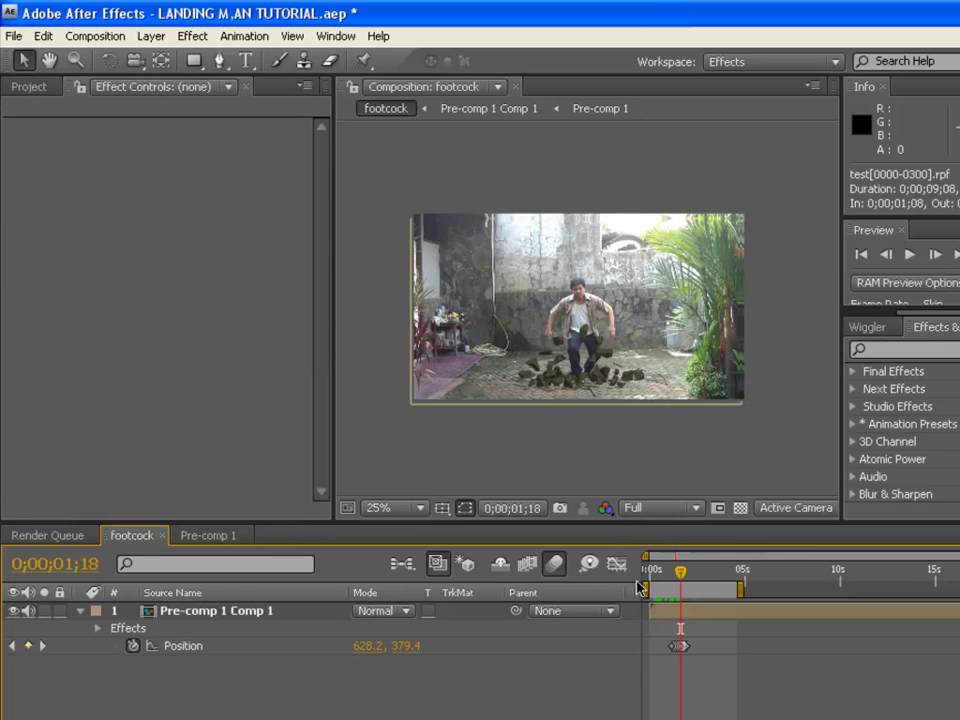
{"action": "left_click_drag", "start_coordinate": [659, 571], "coordinate": [697, 580]}
{"action": "scroll", "coordinate": [718, 452], "scroll_direction": "up", "scroll_amount": 4}
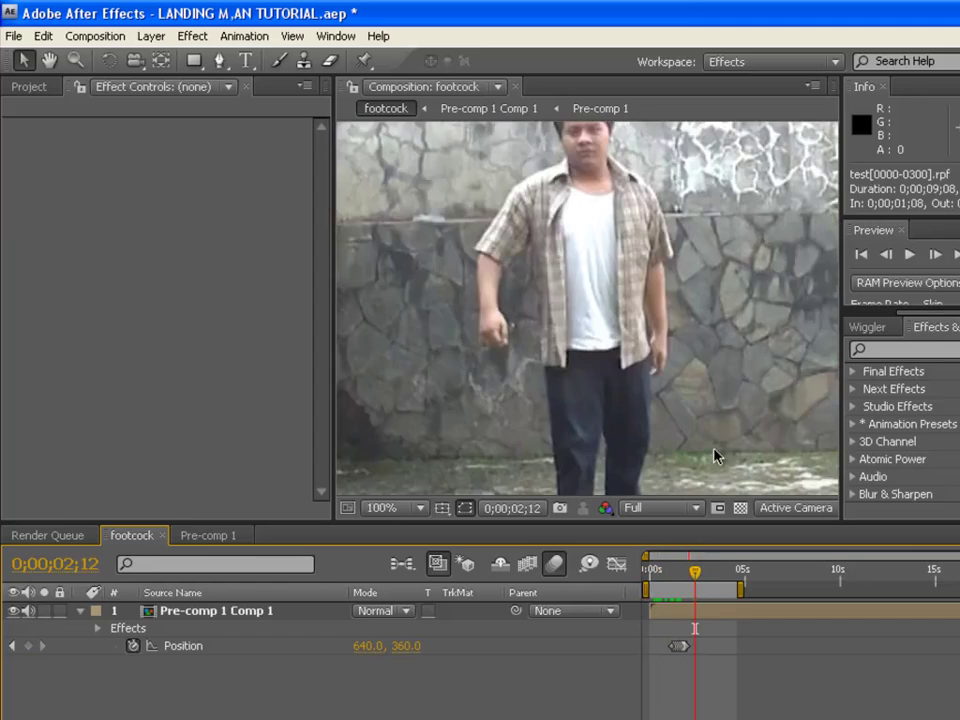
{"action": "scroll", "coordinate": [720, 446], "scroll_direction": "down", "scroll_amount": 4}
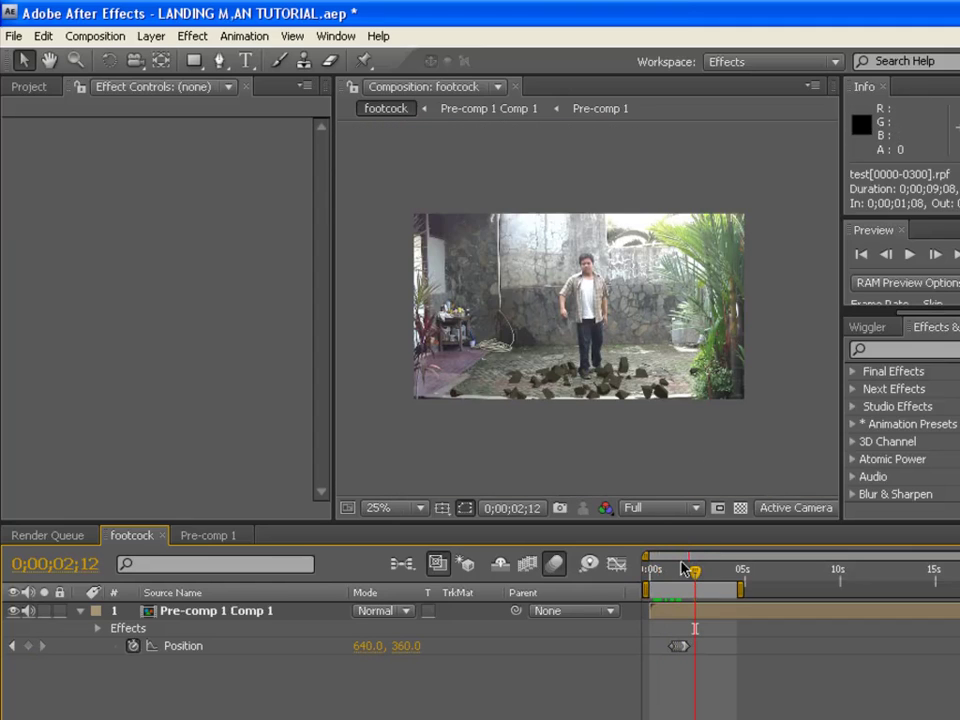
Add an adjustment layer above the Pre-comp 1 Comp 1 layer in the footcock composition
{"action": "left_click", "coordinate": [140, 37]}
{"action": "mouse_move", "coordinate": [161, 58]}
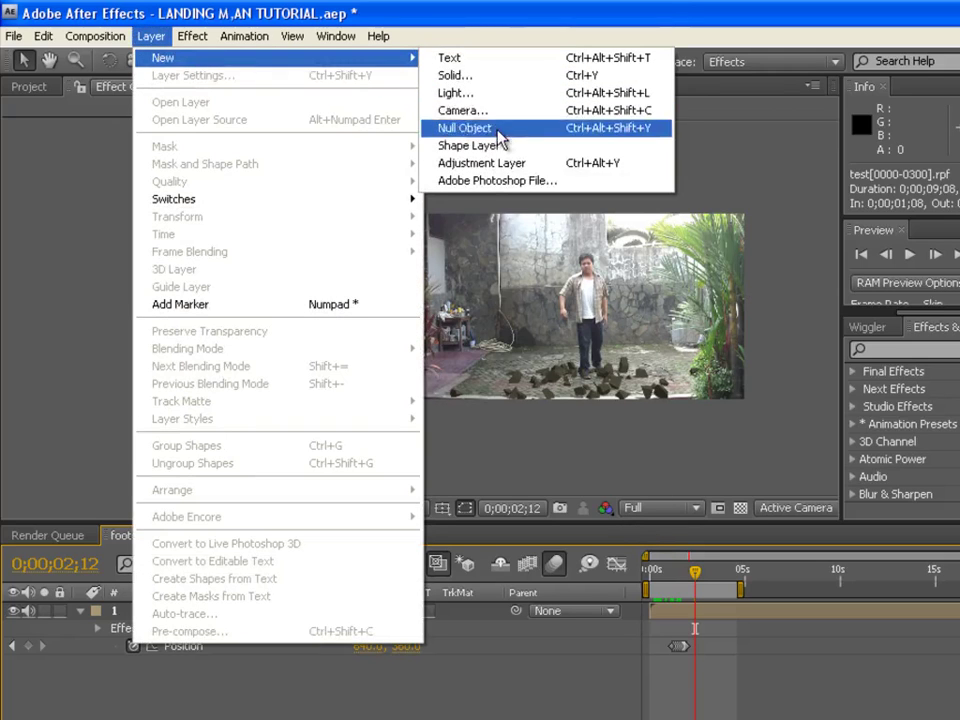
{"action": "left_click", "coordinate": [497, 165]}
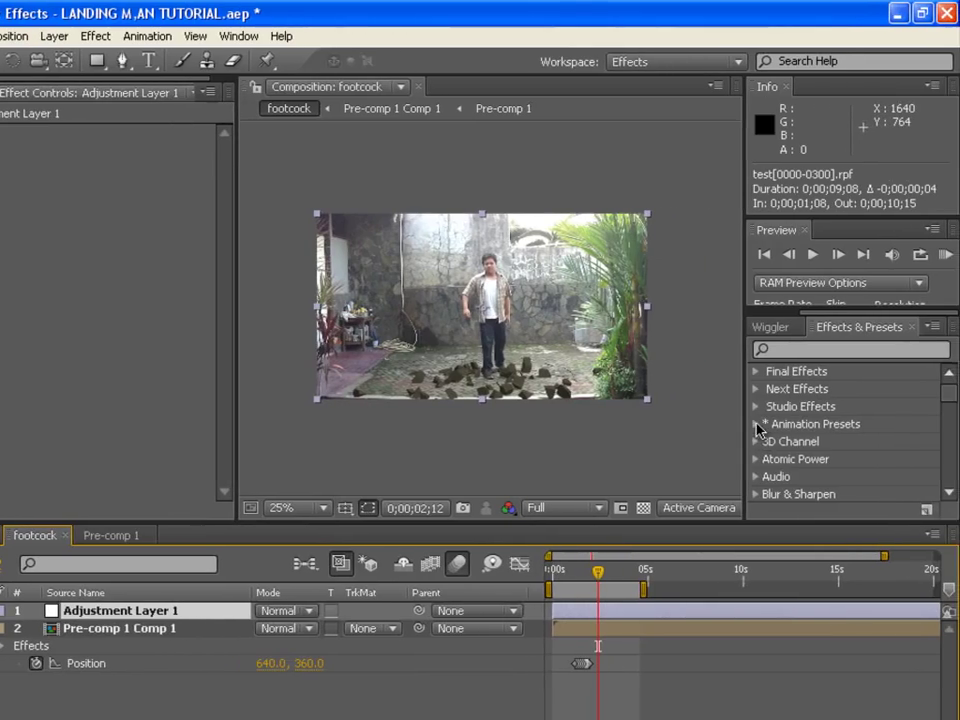
Apply the user animation preset 2013 to the adjustment layer to grade the footage
{"action": "left_click", "coordinate": [853, 425]}
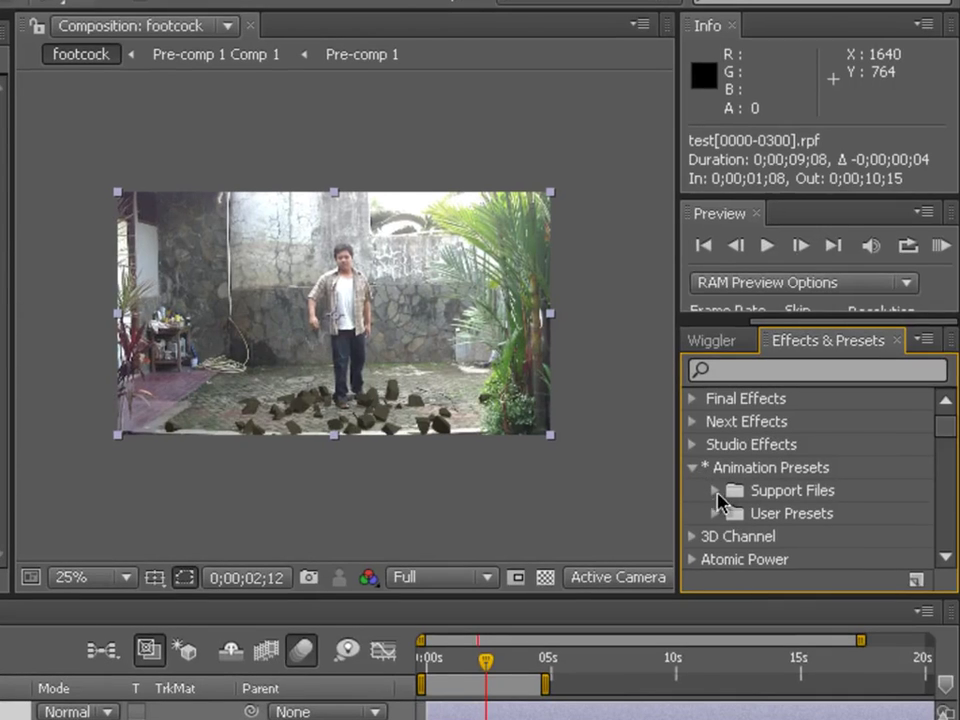
{"action": "left_click", "coordinate": [716, 513]}
{"action": "scroll", "coordinate": [808, 490], "scroll_direction": "down", "scroll_amount": 2}
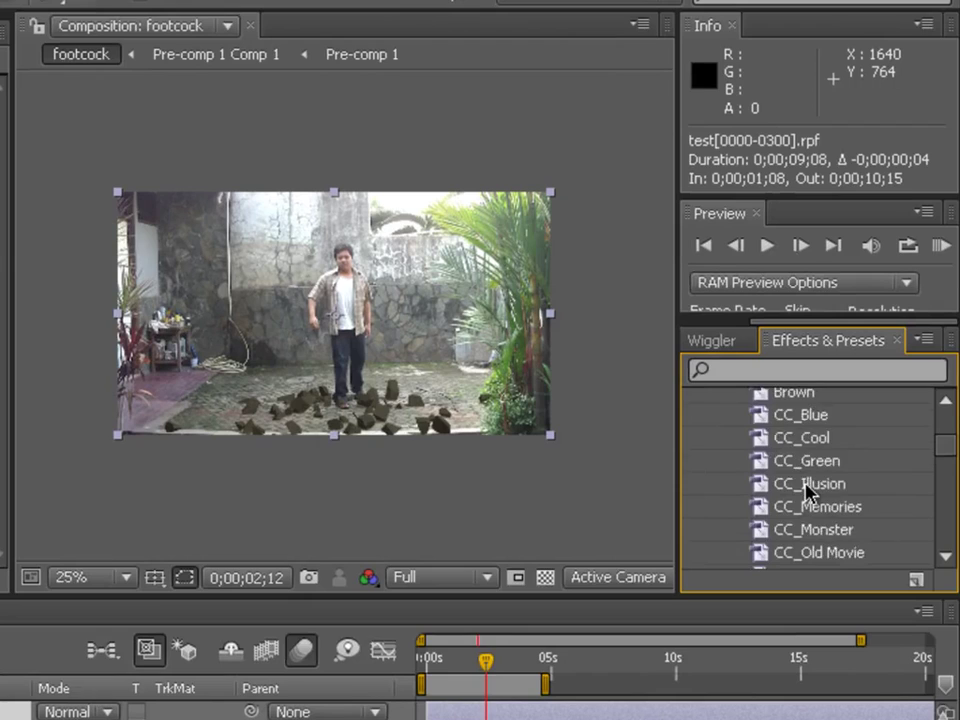
{"action": "scroll", "coordinate": [808, 490], "scroll_direction": "up", "scroll_amount": 2}
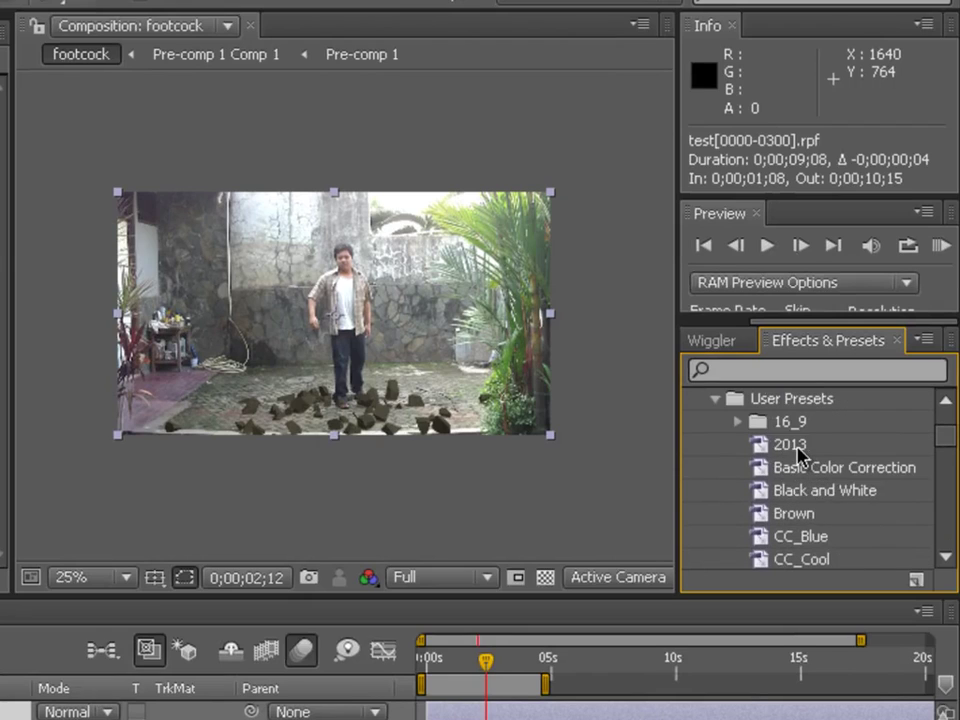
{"action": "left_click", "coordinate": [798, 450]}
{"action": "left_click_drag", "start_coordinate": [798, 450], "coordinate": [378, 381]}
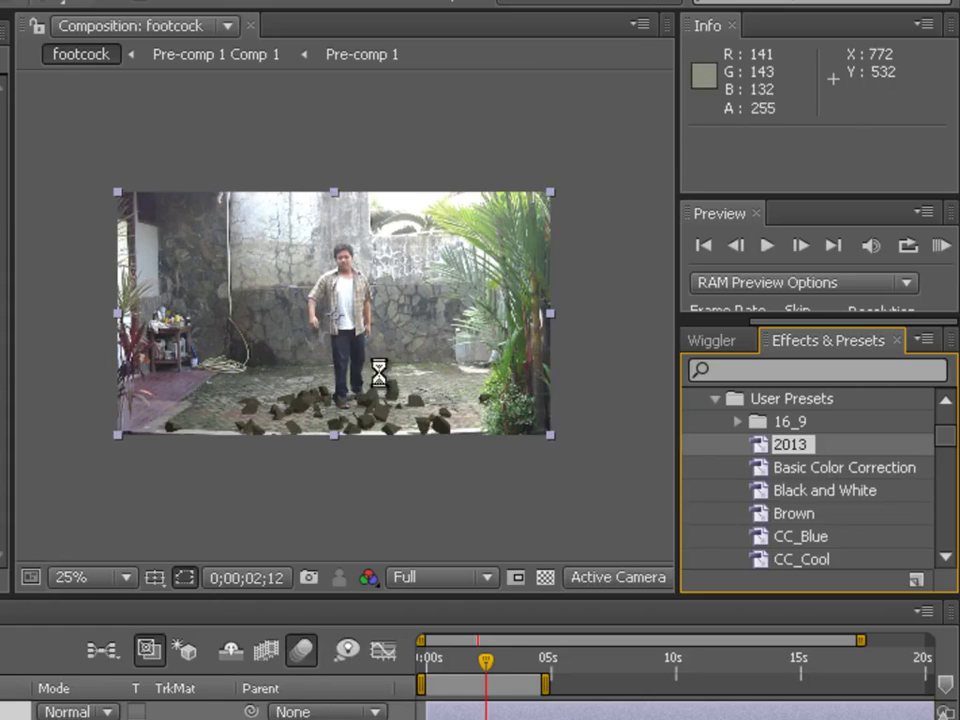
Show the layer switches and examine the graded debris and footage at 0;00;02;20 and close up at 0;00;02;09
{"action": "left_click_drag", "start_coordinate": [435, 652], "coordinate": [492, 668]}
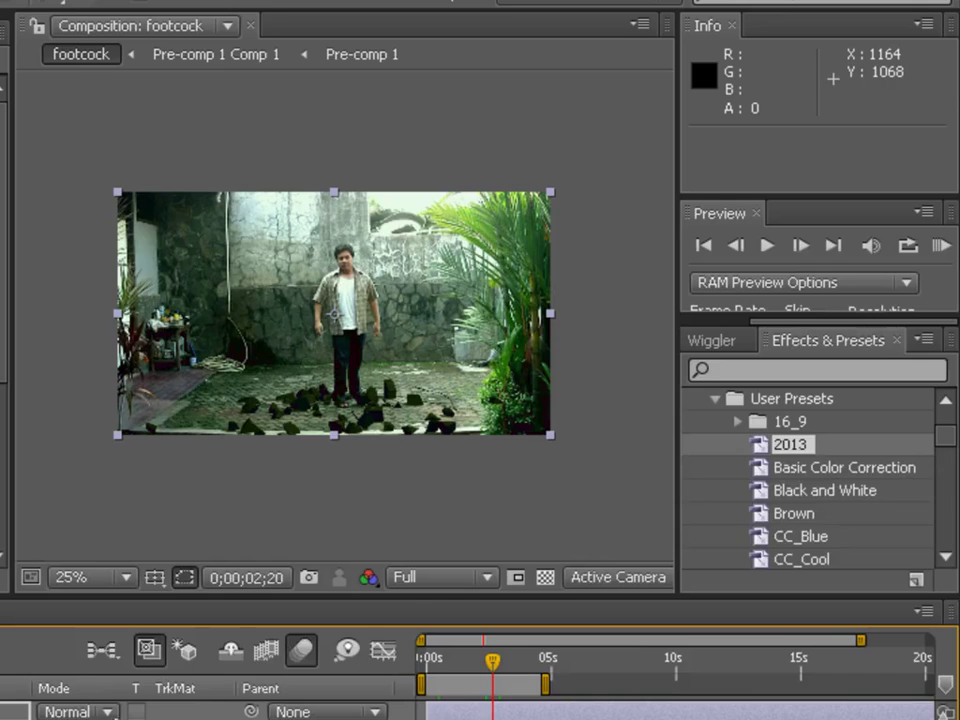
{"action": "key", "text": "F4"}
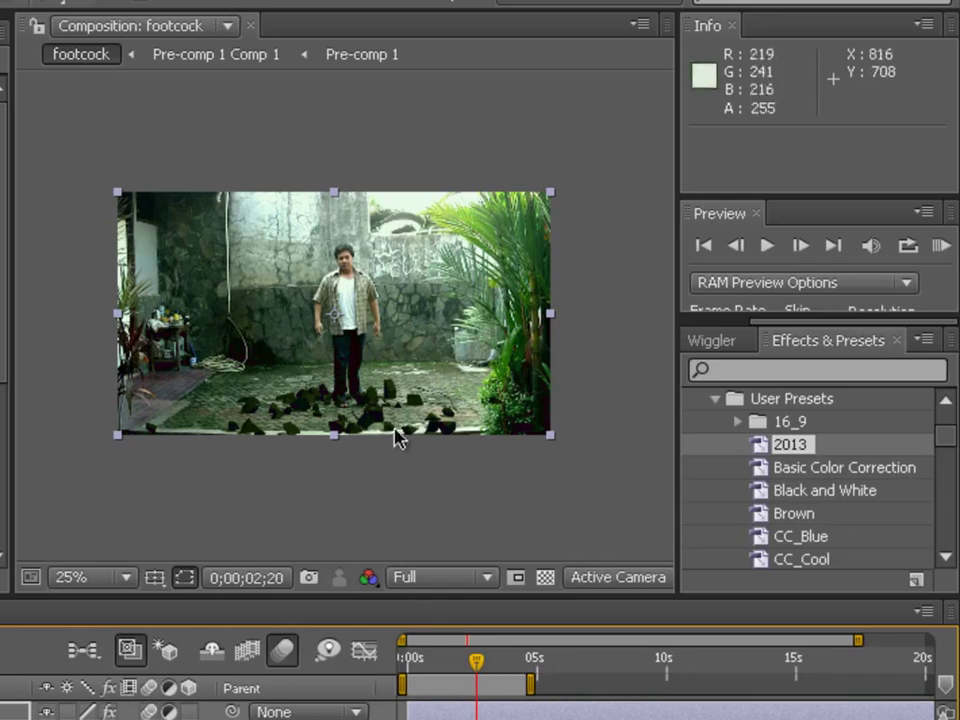
{"action": "mouse_move", "coordinate": [467, 660]}
{"action": "left_mouse_down"}
{"action": "mouse_move", "coordinate": [437, 666]}
{"action": "mouse_move", "coordinate": [474, 679]}
{"action": "left_mouse_up"}
{"action": "key", "text": "period"}
{"action": "key", "text": "period"}
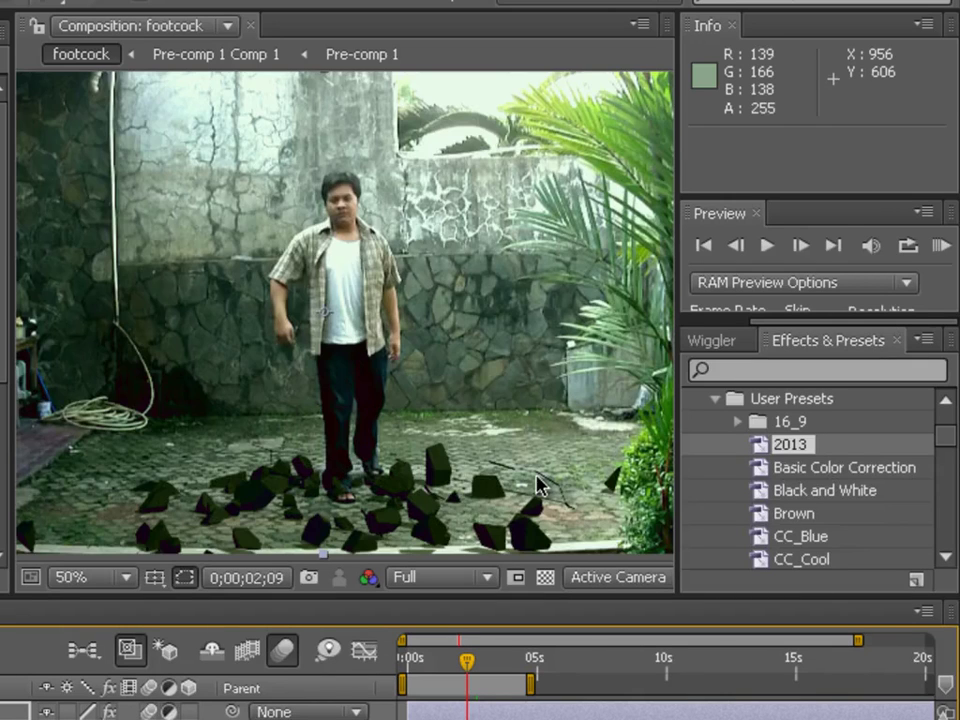
{"action": "key", "text": "comma"}
{"action": "key", "text": "comma"}
{"action": "key", "text": "period"}
{"action": "key", "text": "period"}
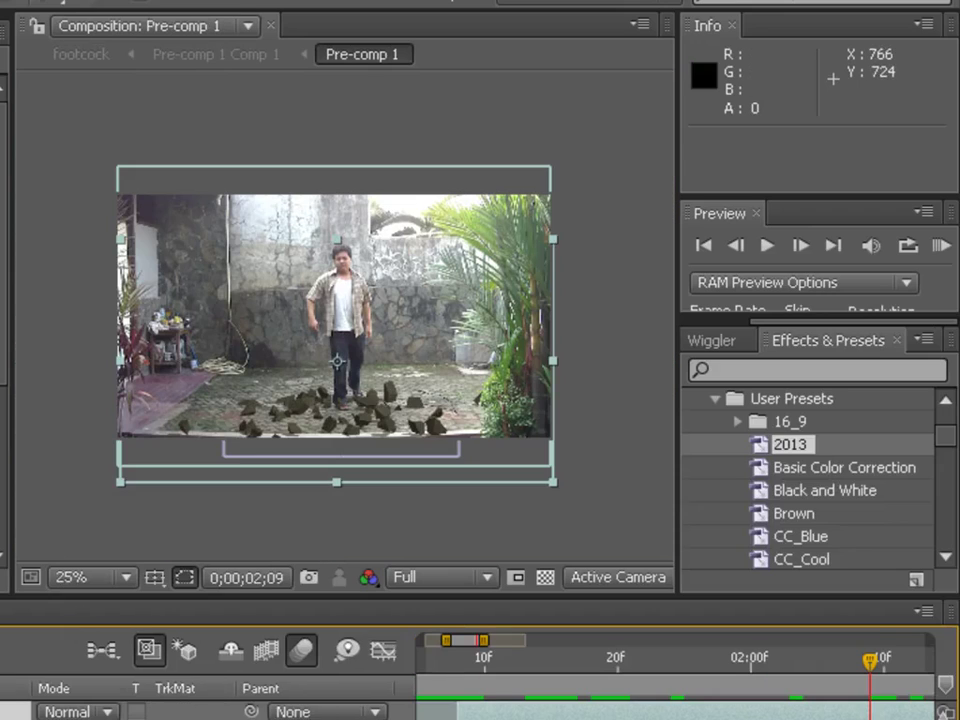
Compare the grade with the ungraded Pre-comp 1 composition, and review the footcock composition at 0;00;03;06 in close-up and full frame
{"action": "left_click", "coordinate": [361, 54]}
{"action": "key", "text": "ctrl+w"}
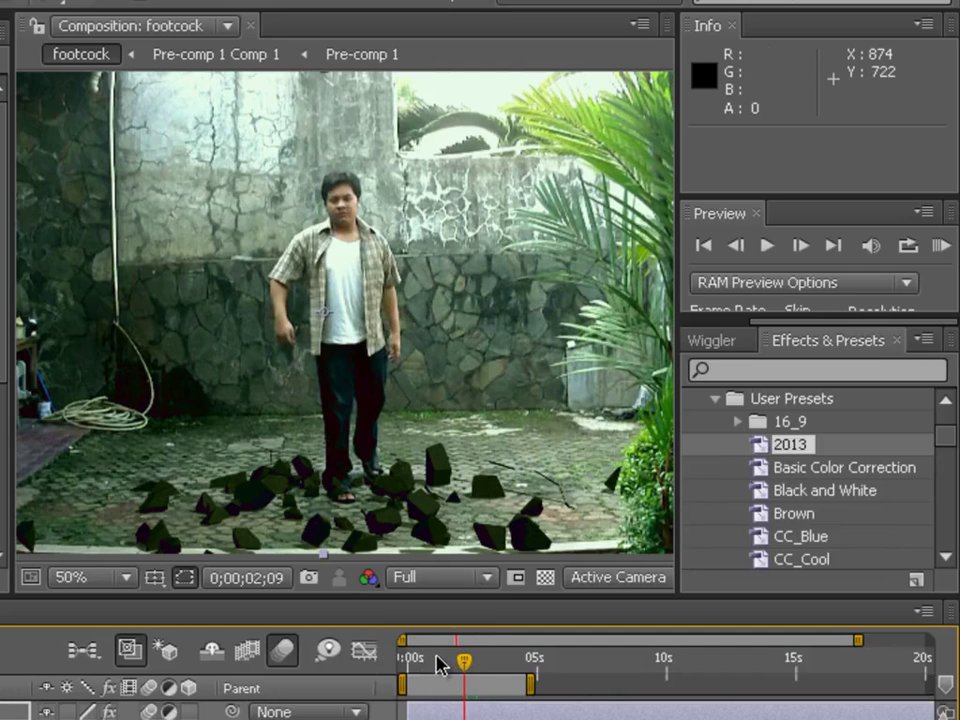
{"action": "left_click_drag", "start_coordinate": [440, 664], "coordinate": [489, 665]}
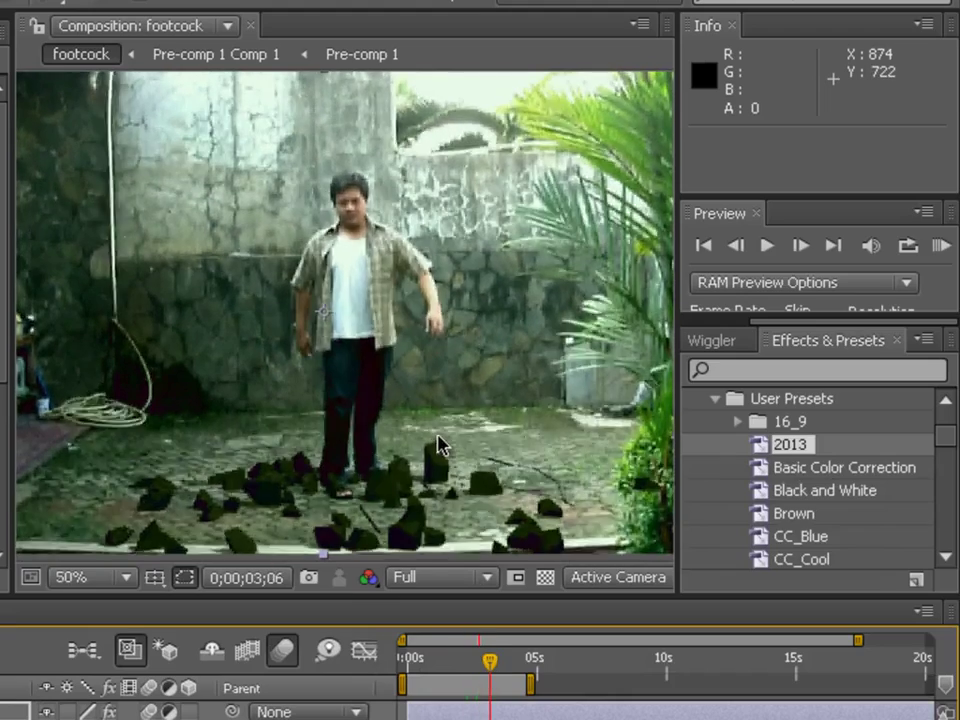
{"action": "key", "text": "comma"}
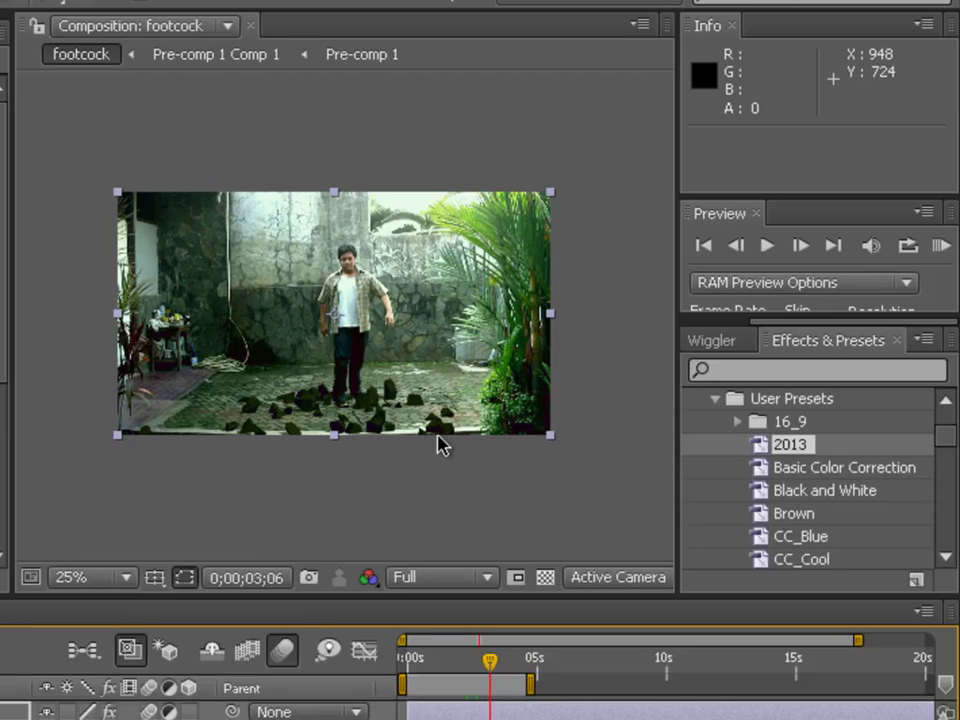